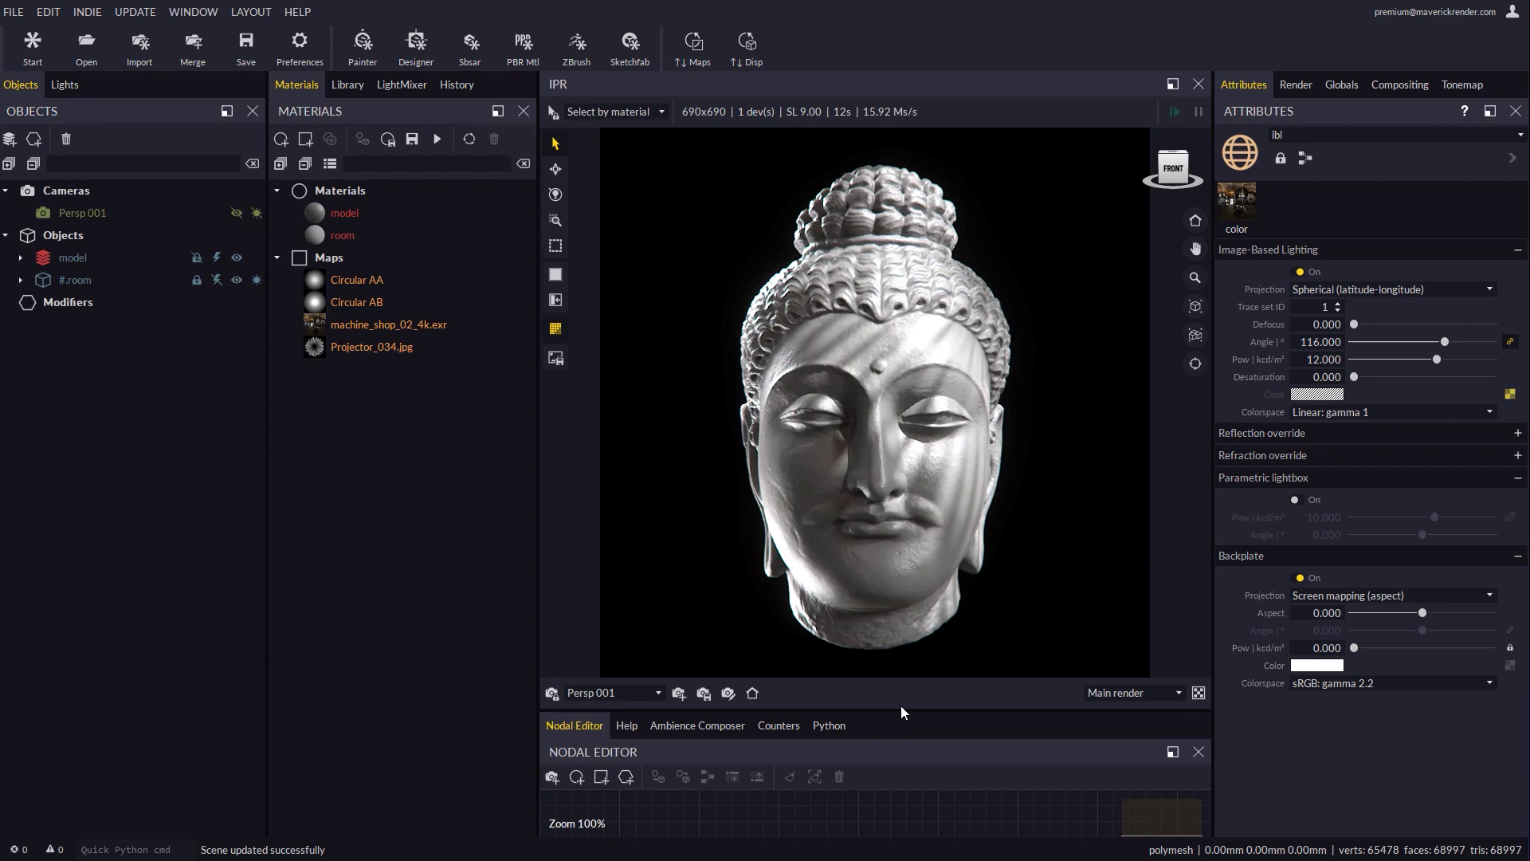
Enlarge the node graph area, create a Blend material and assign it to the model object
{"action": "left_click_drag", "start_coordinate": [900, 712], "coordinate": [899, 530]}
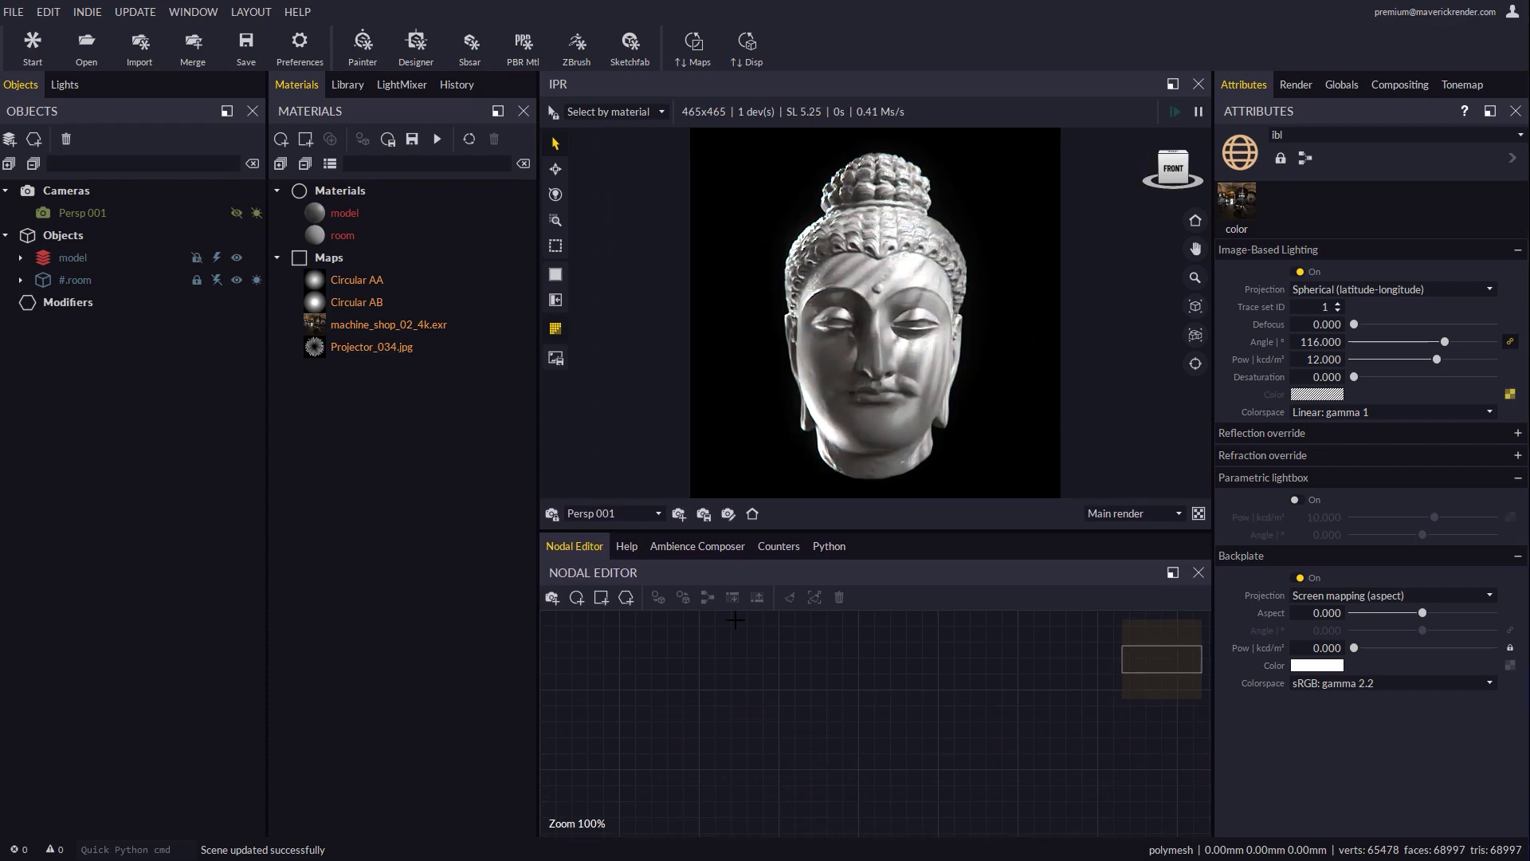
{"action": "right_click", "coordinate": [936, 653]}
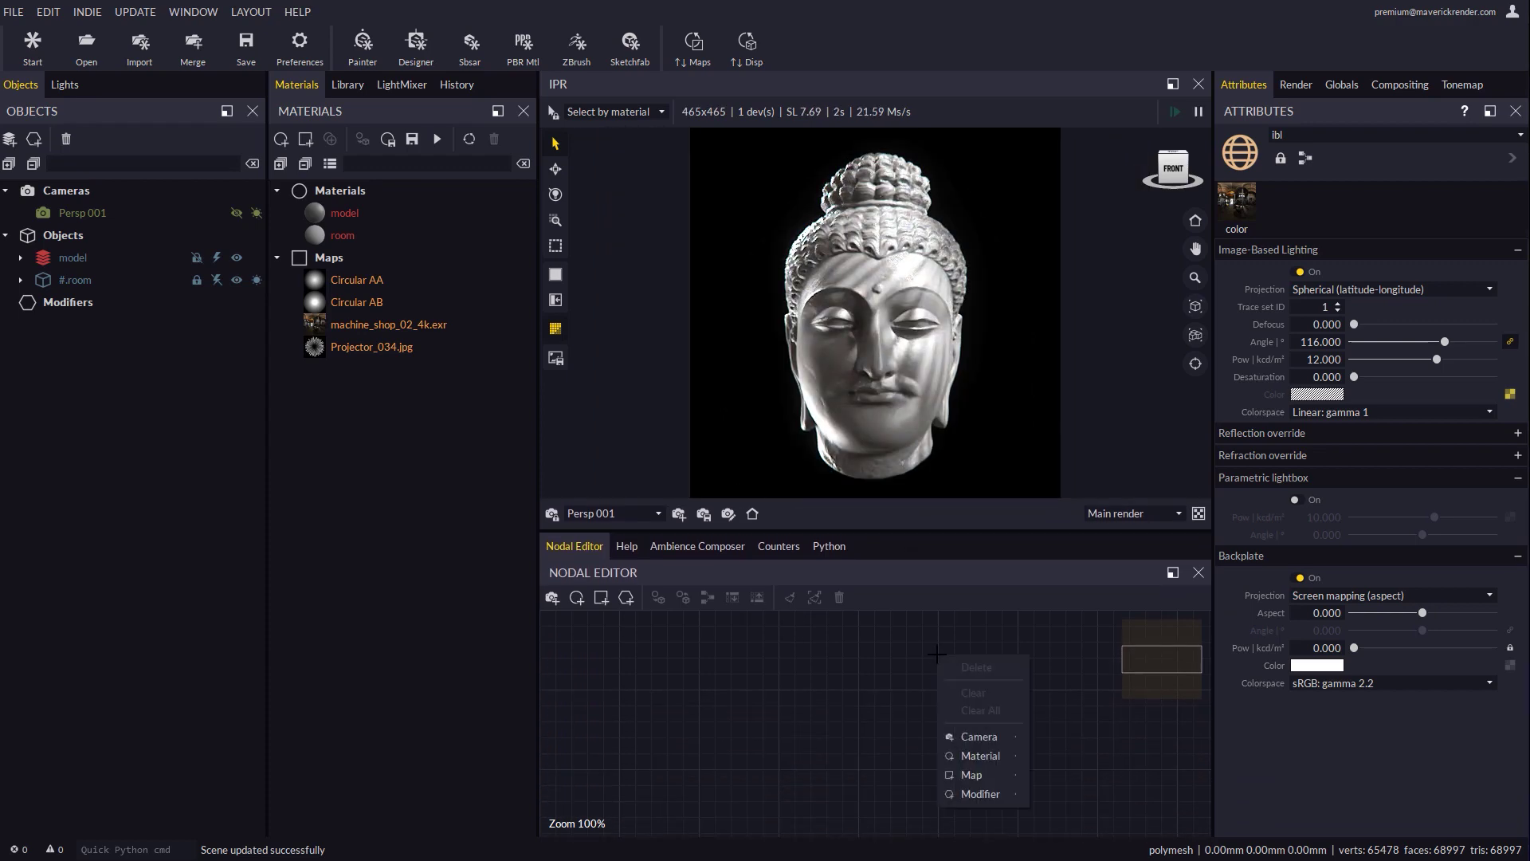
{"action": "mouse_move", "coordinate": [980, 755]}
{"action": "left_click", "coordinate": [1061, 468]}
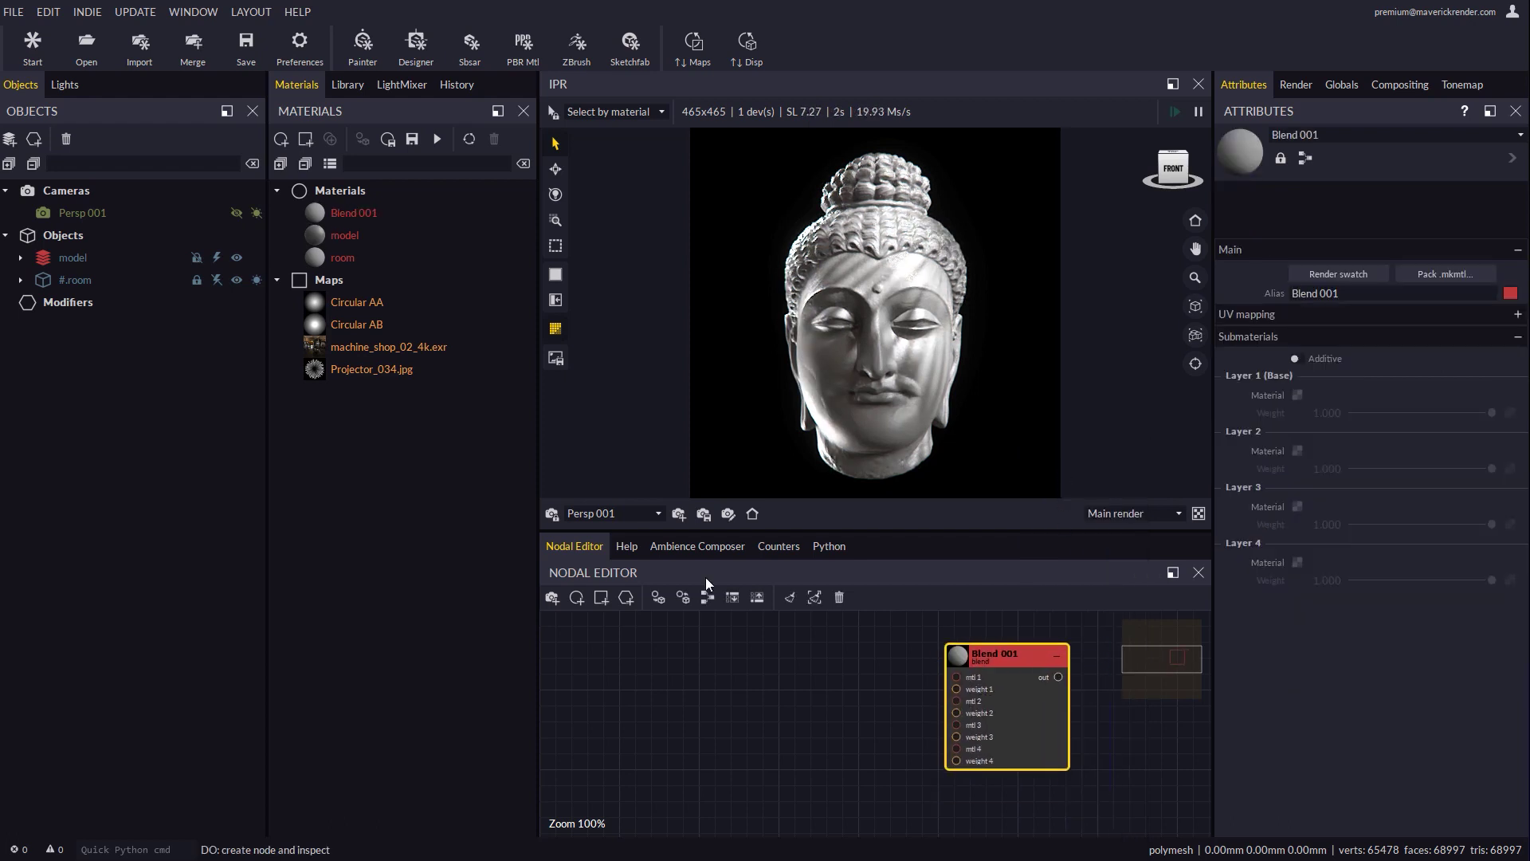
{"action": "left_click", "coordinate": [363, 214]}
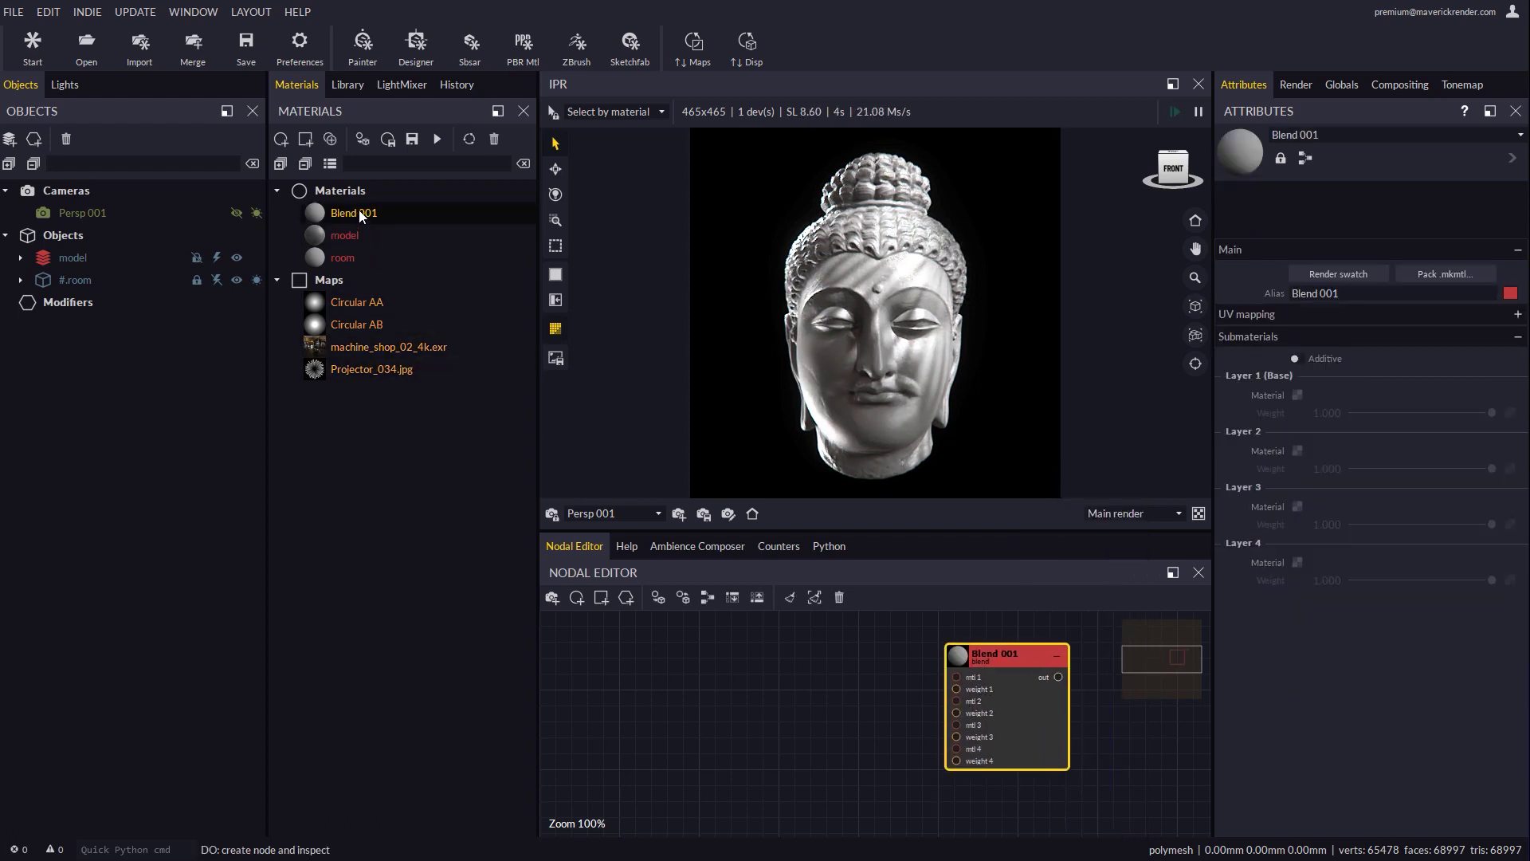
{"action": "left_click_drag", "start_coordinate": [359, 209], "coordinate": [139, 481]}
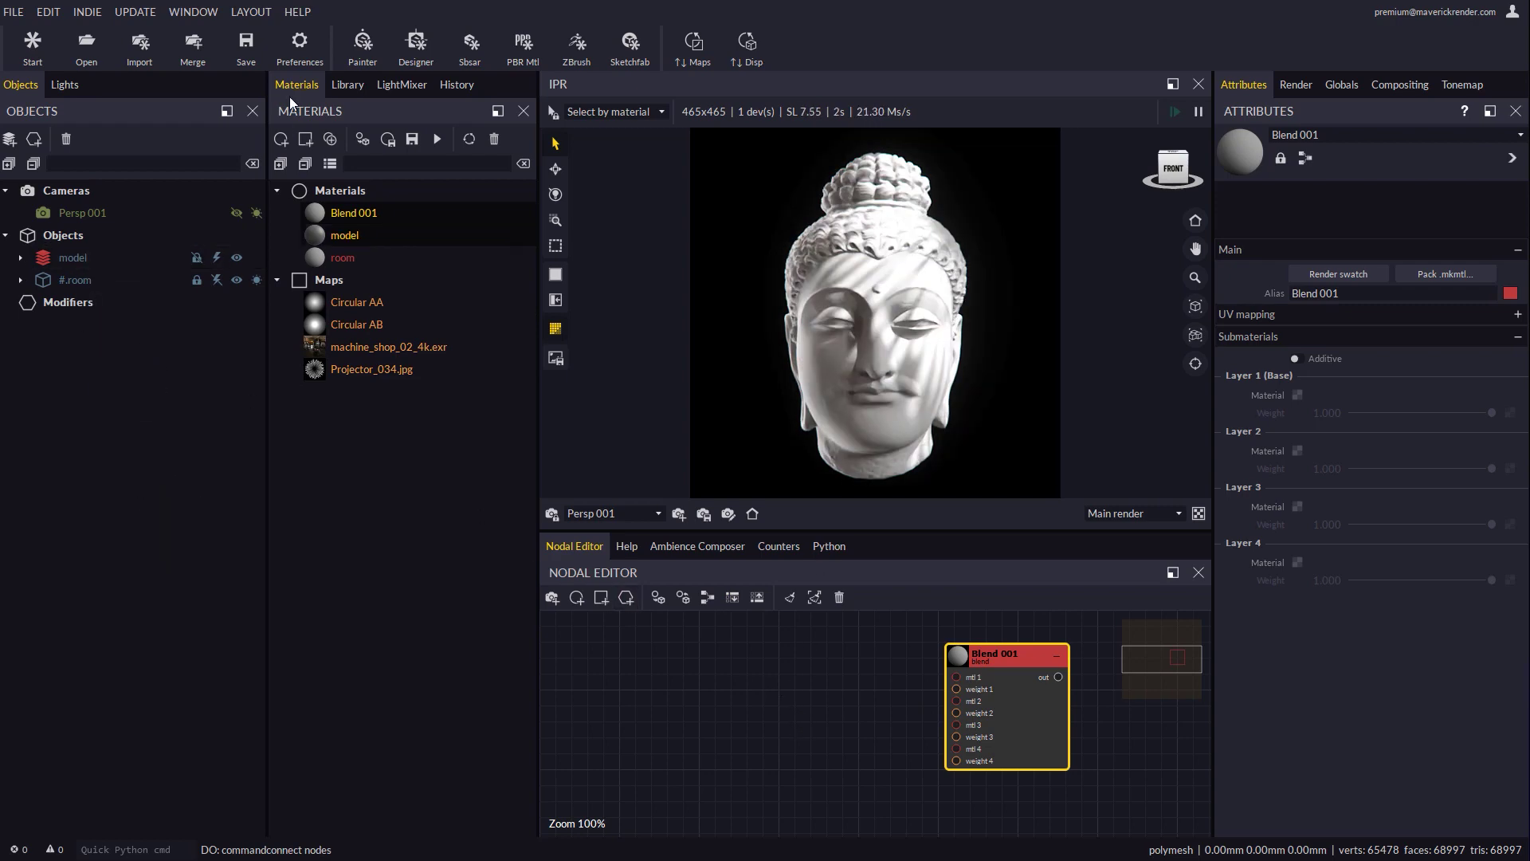
Add the steel_battered Substance material from the library to the node graph and connect it to the Blend's mtl 1 input
{"action": "left_click", "coordinate": [348, 85]}
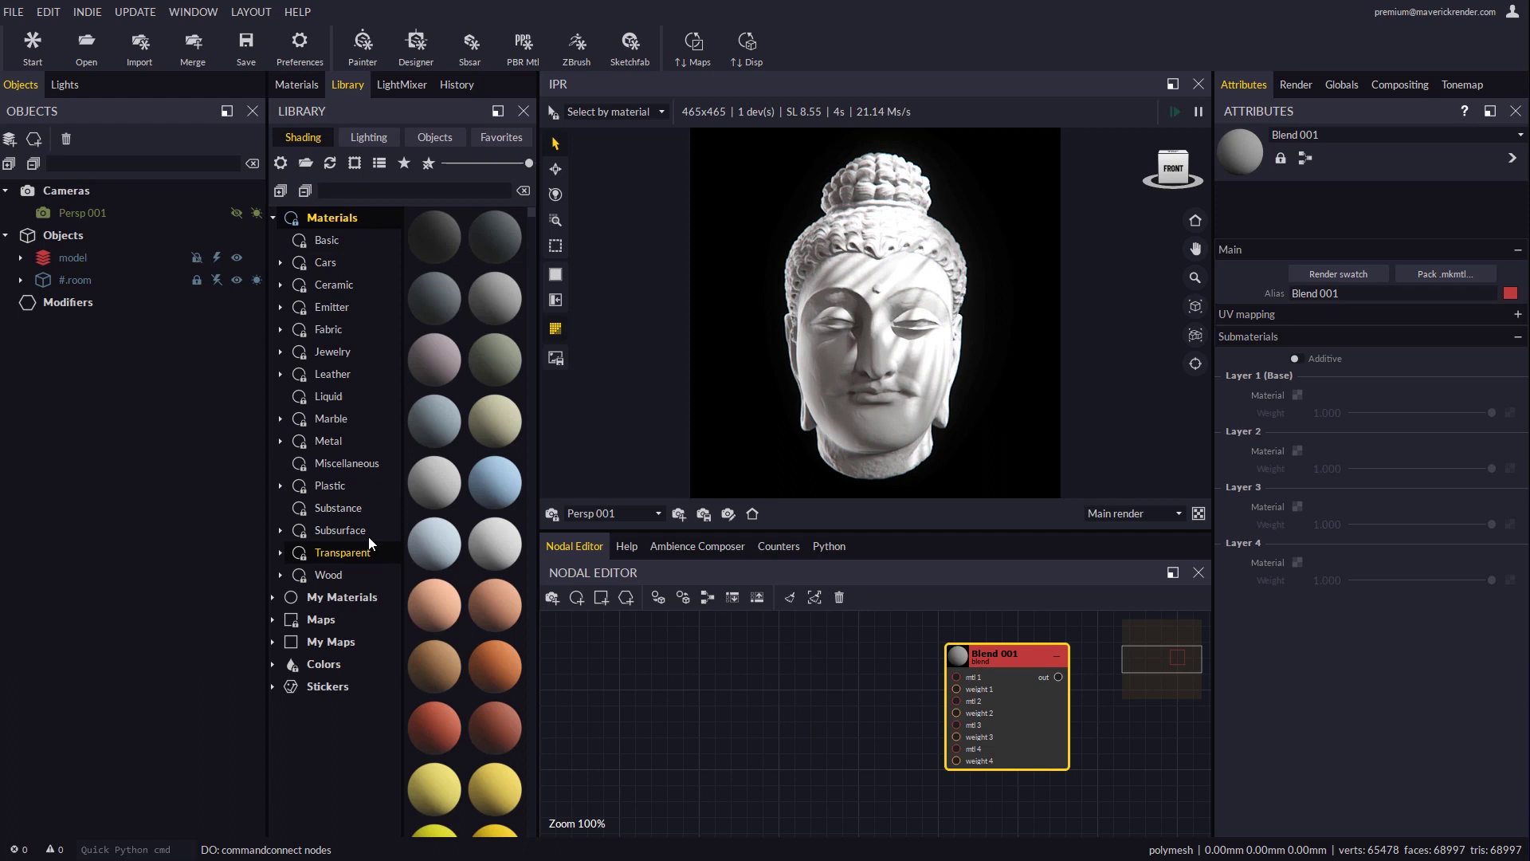
{"action": "left_click", "coordinate": [338, 507]}
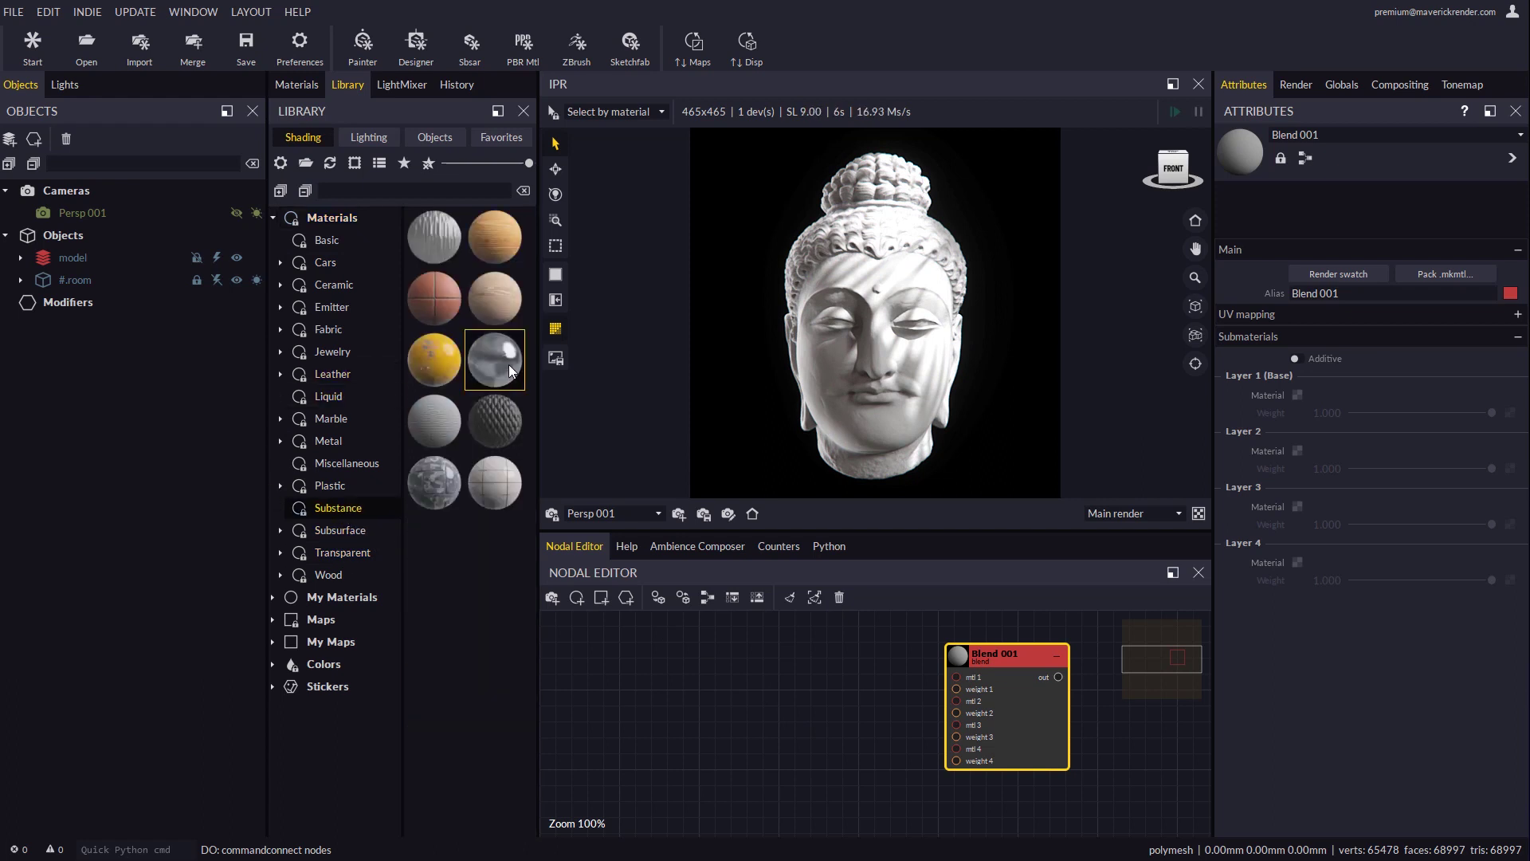
{"action": "left_click_drag", "start_coordinate": [495, 366], "coordinate": [665, 676]}
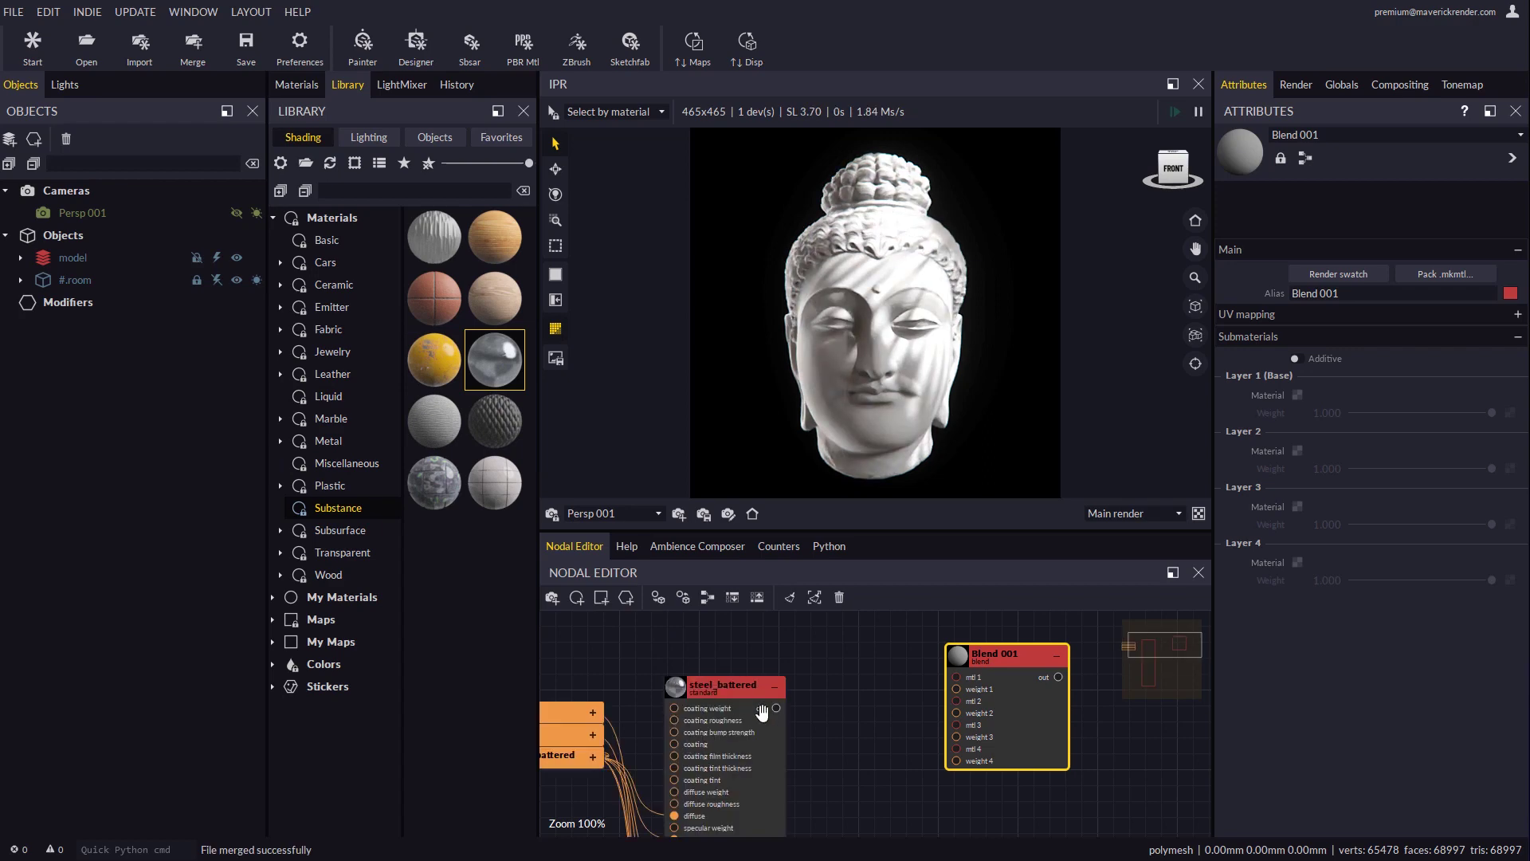
{"action": "left_click_drag", "start_coordinate": [789, 706], "coordinate": [956, 676]}
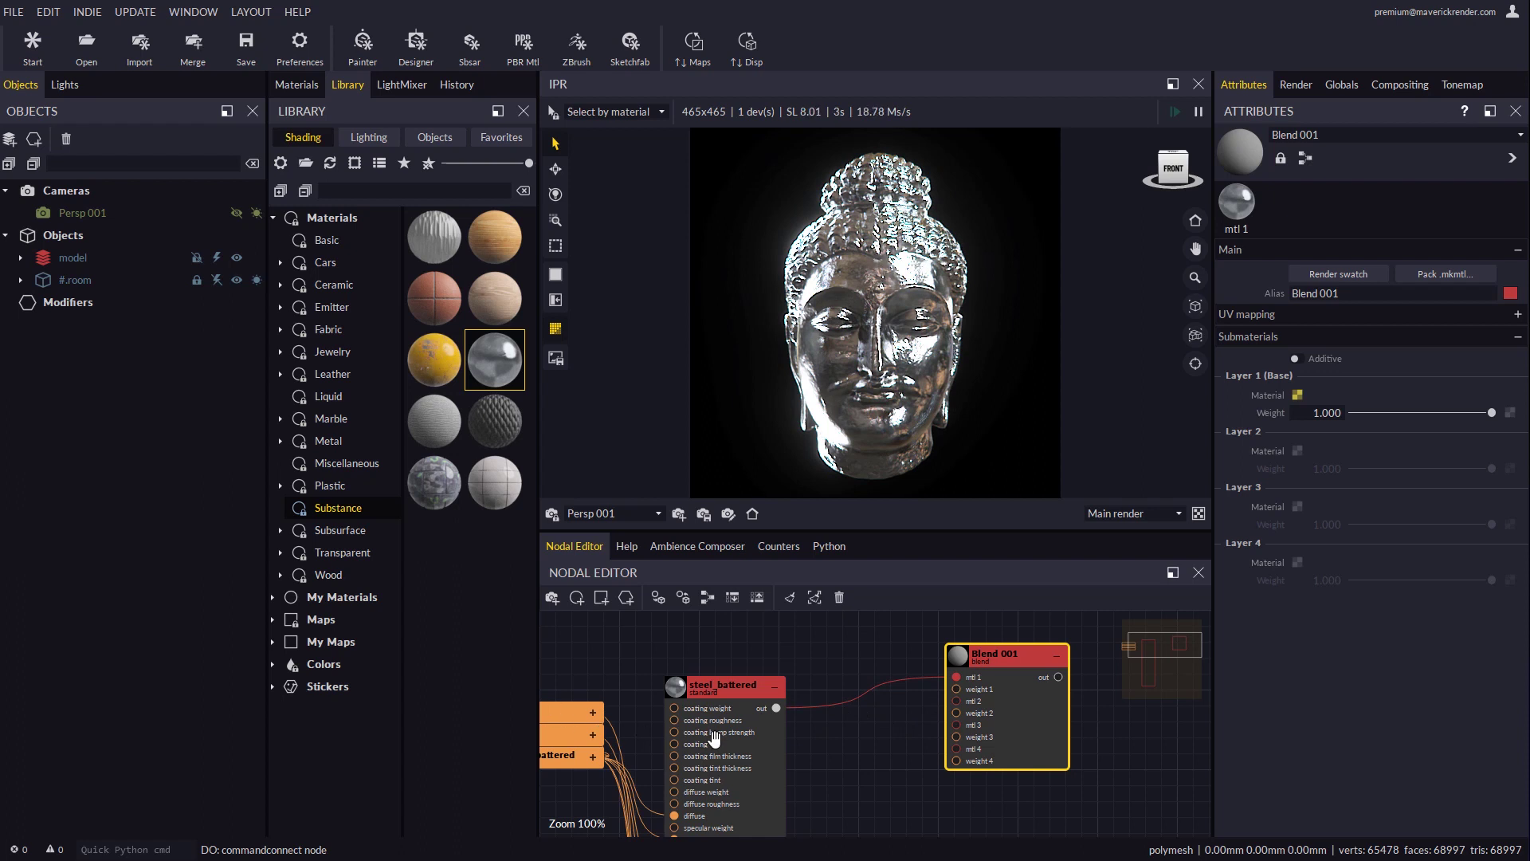
Set the steel_battered substance map's Dirt to about 0.519, Scratches to about 0.359 and Rust to about 0.443
{"action": "middle_click_drag", "start_coordinate": [714, 739], "coordinate": [844, 703]}
{"action": "left_click", "coordinate": [660, 715]}
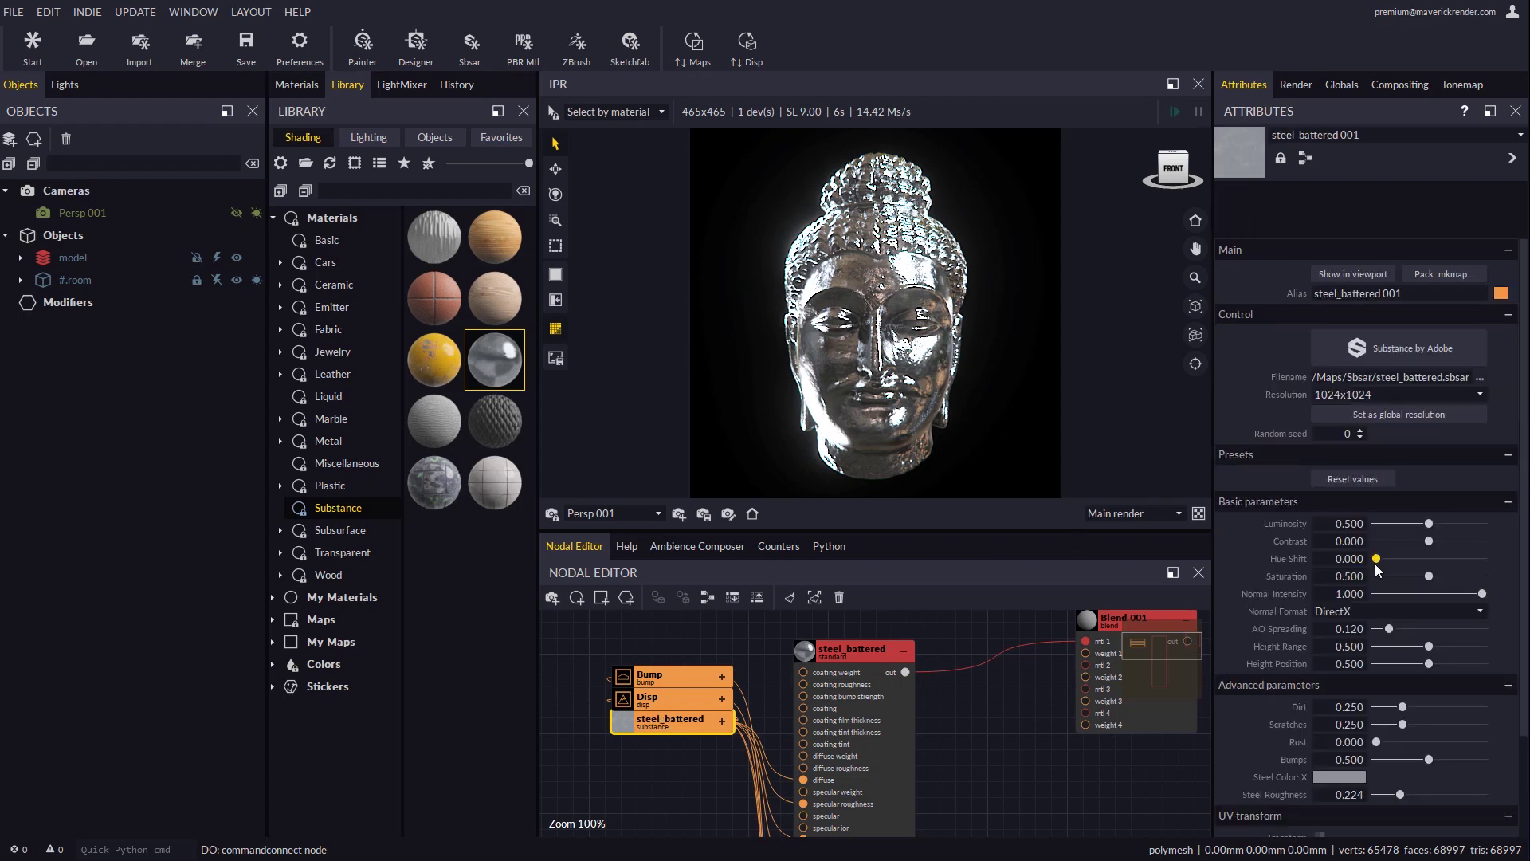
{"action": "scroll", "coordinate": [1379, 567], "scroll_direction": "down", "scroll_amount": 3}
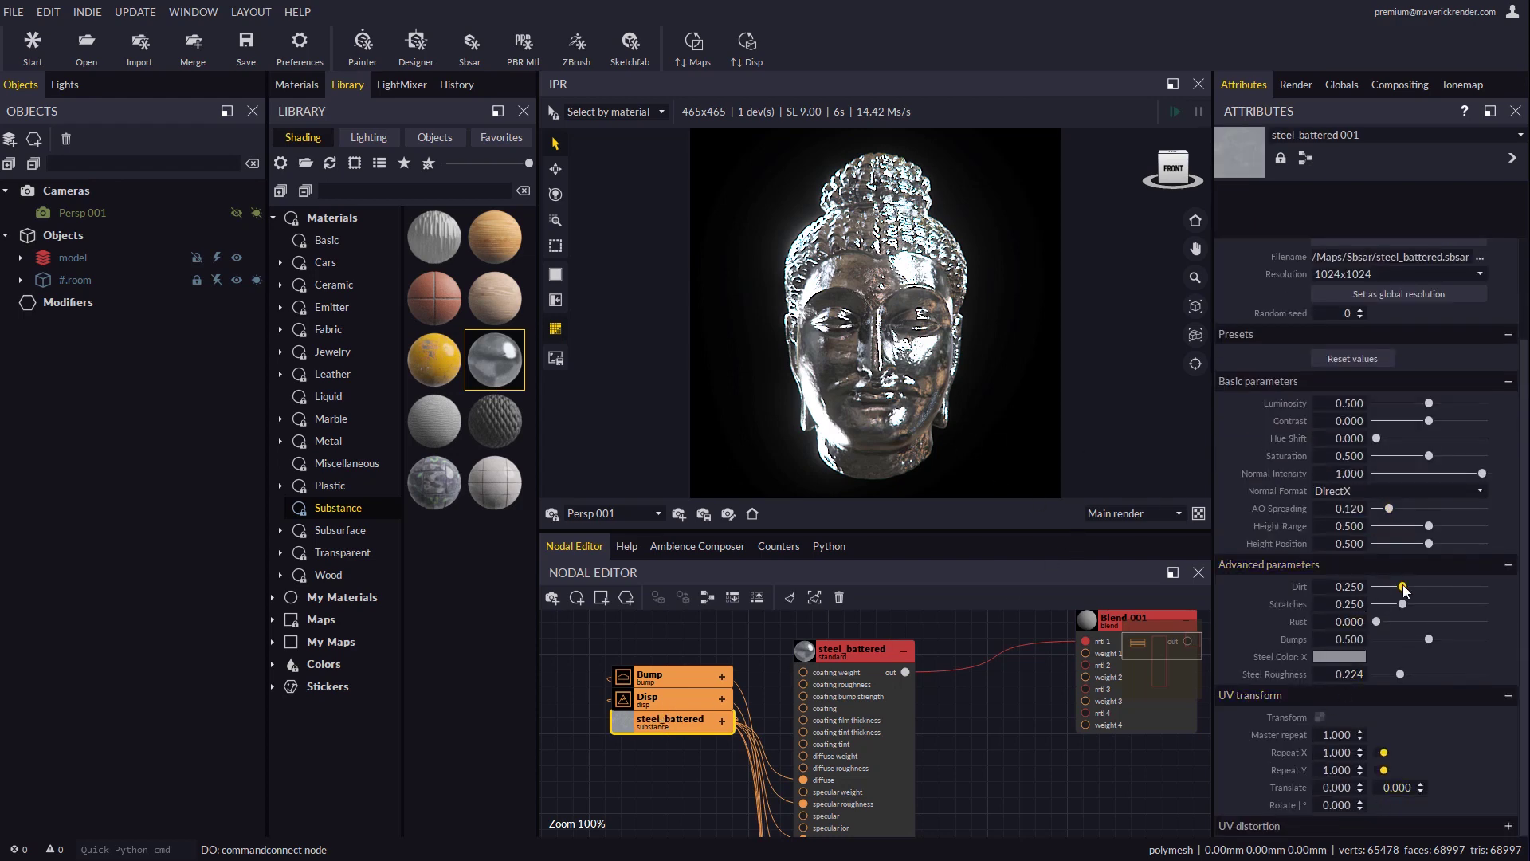
{"action": "left_click_drag", "start_coordinate": [1403, 587], "coordinate": [1424, 621]}
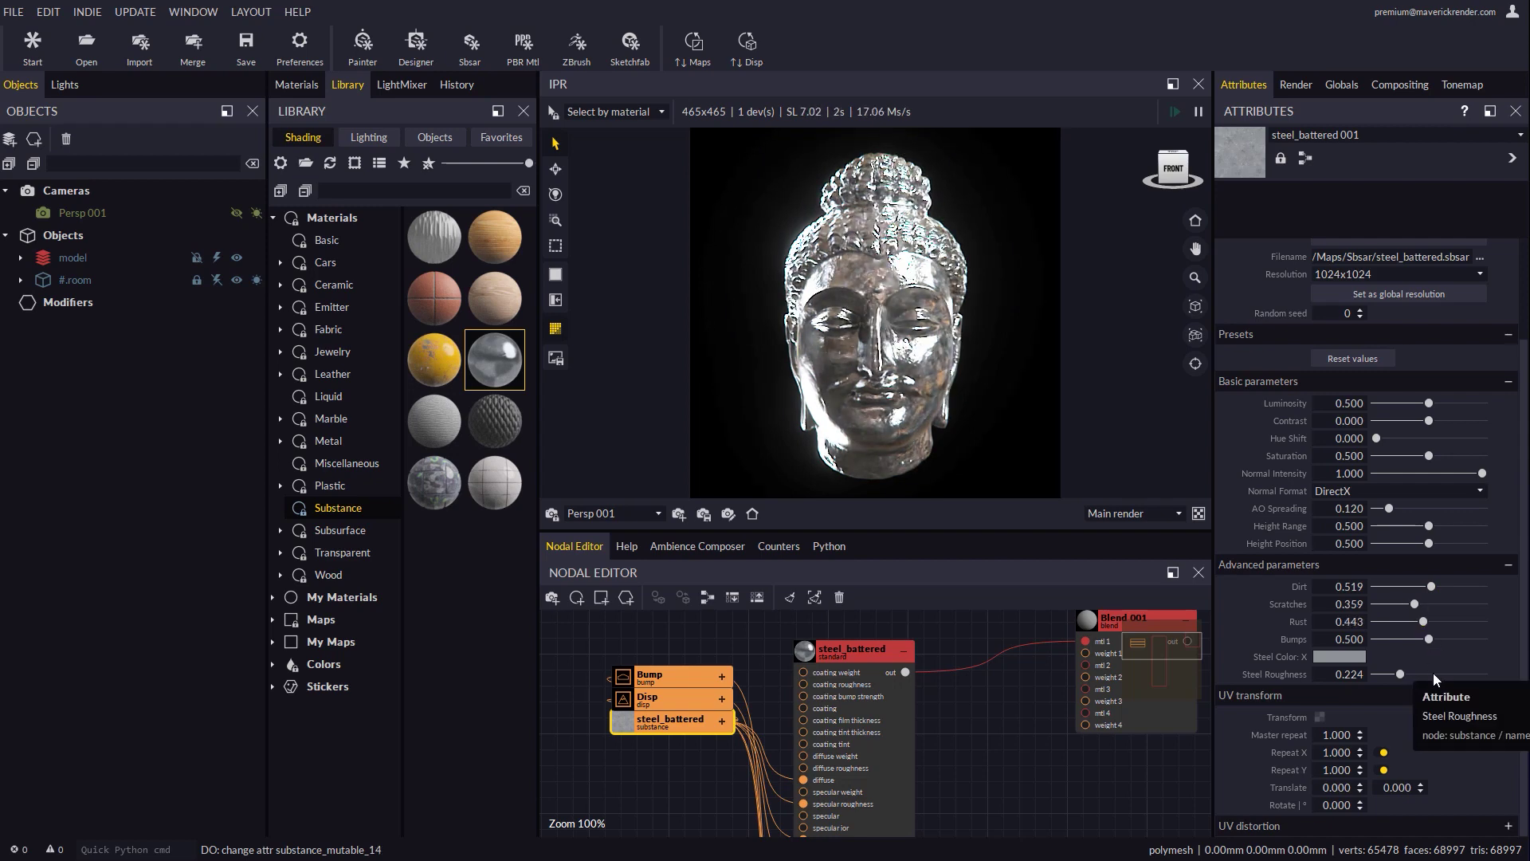
Set the substance map's Steel Roughness to about 0.397 and darken its Steel Color to a value of 91
{"action": "left_click", "coordinate": [1339, 656]}
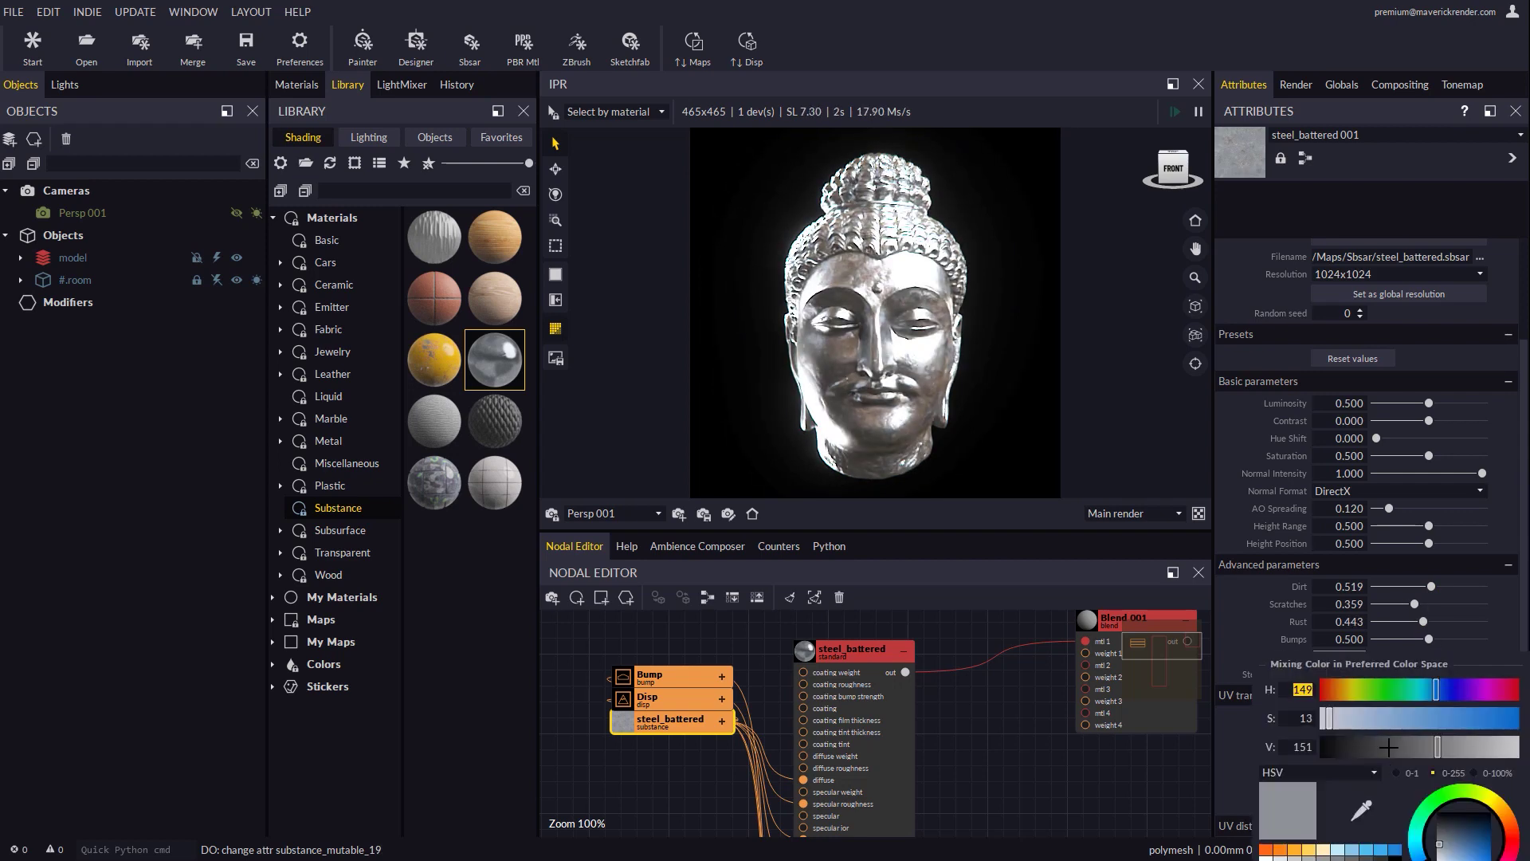
{"action": "left_click", "coordinate": [1388, 747]}
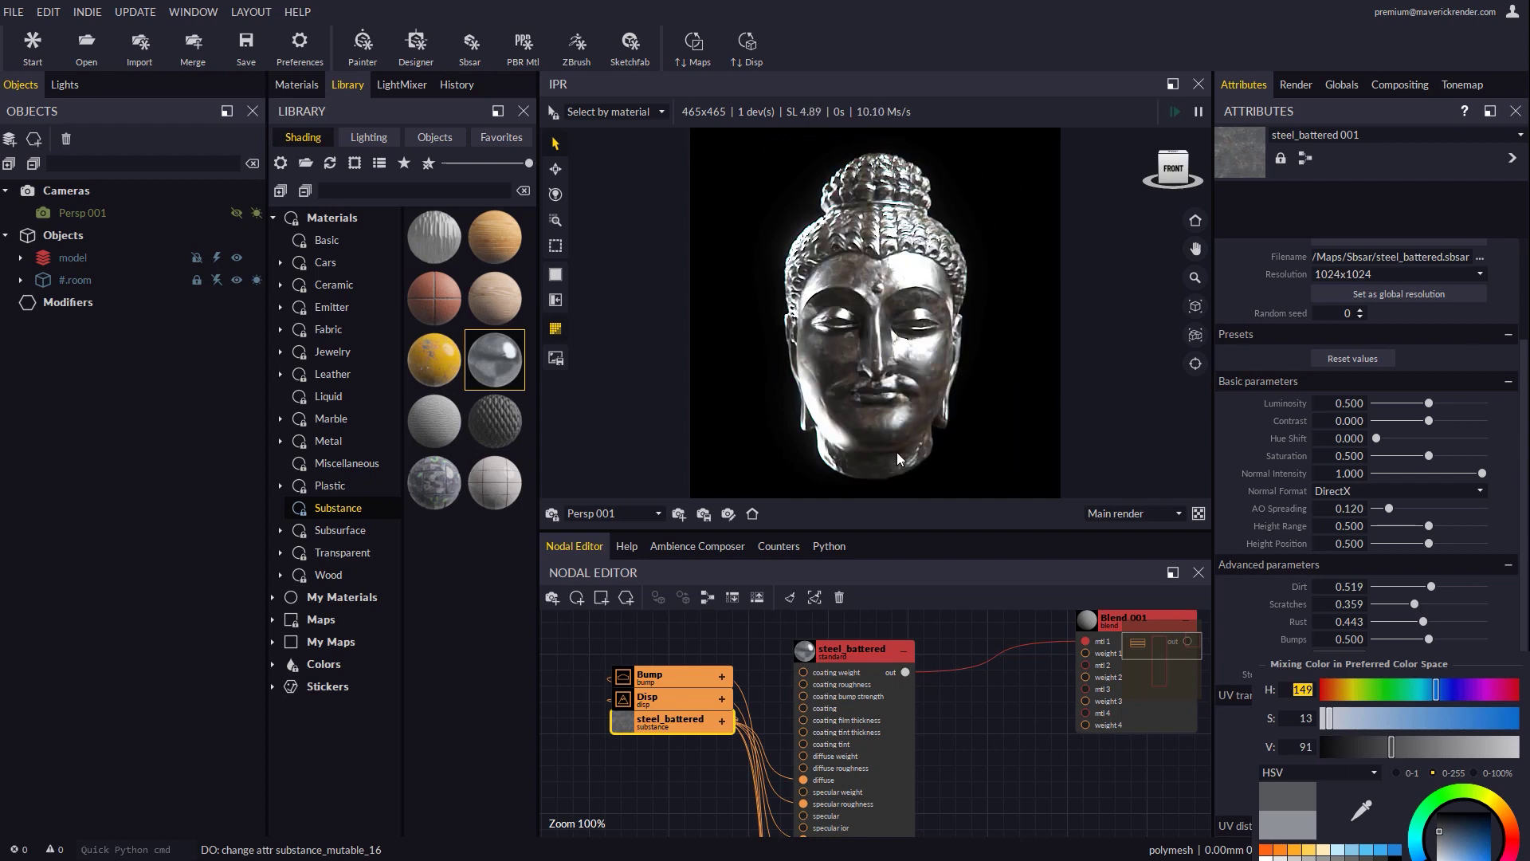
{"action": "left_click", "coordinate": [1112, 795]}
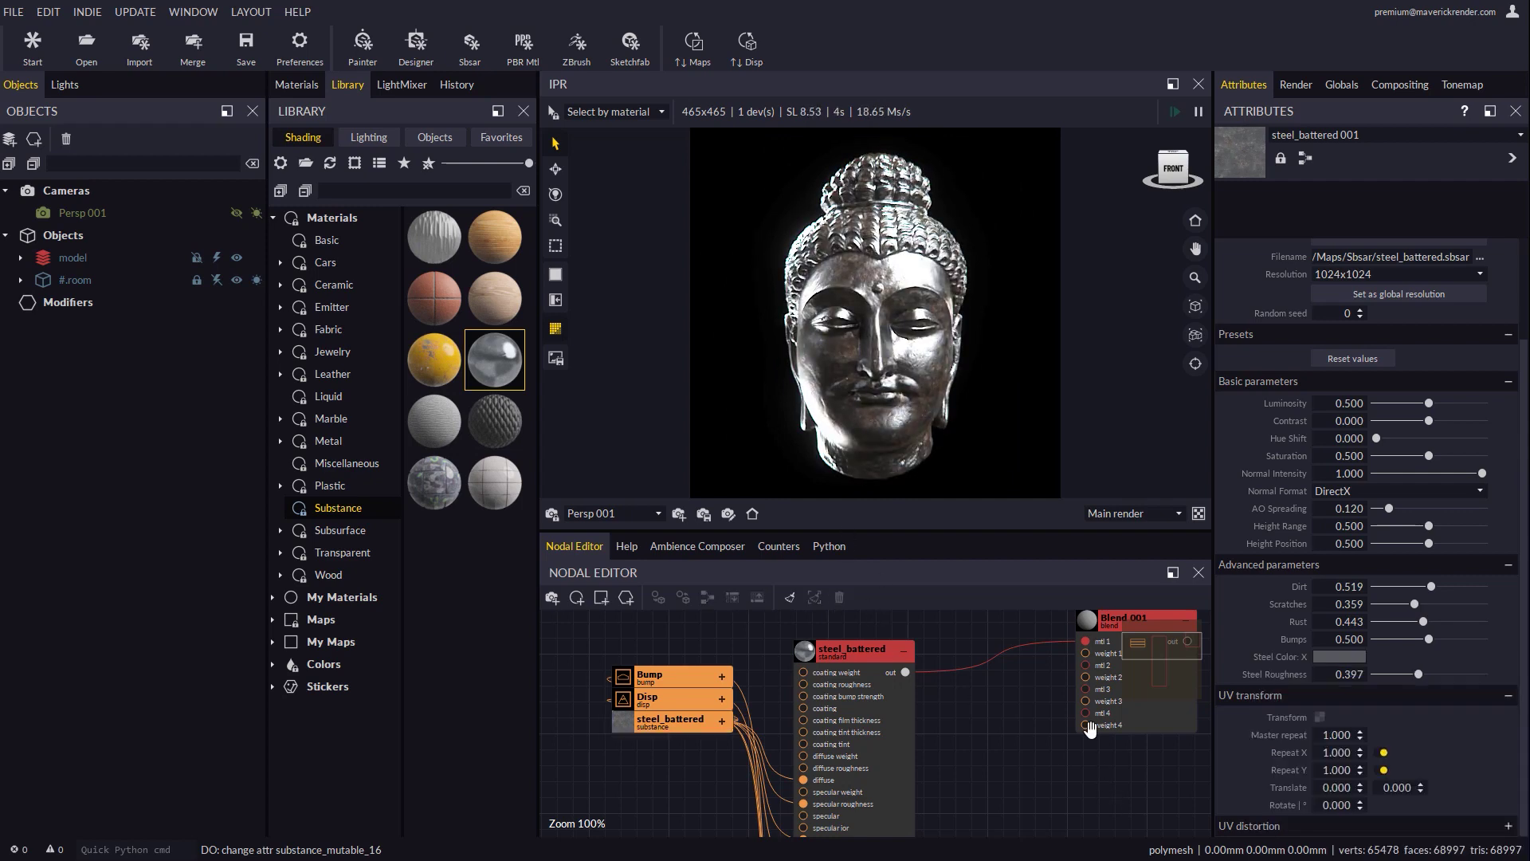
Add the Basic 04 Medium Gray library material to the node graph and connect it to the Blend's mtl 2 input
{"action": "left_click", "coordinate": [329, 240]}
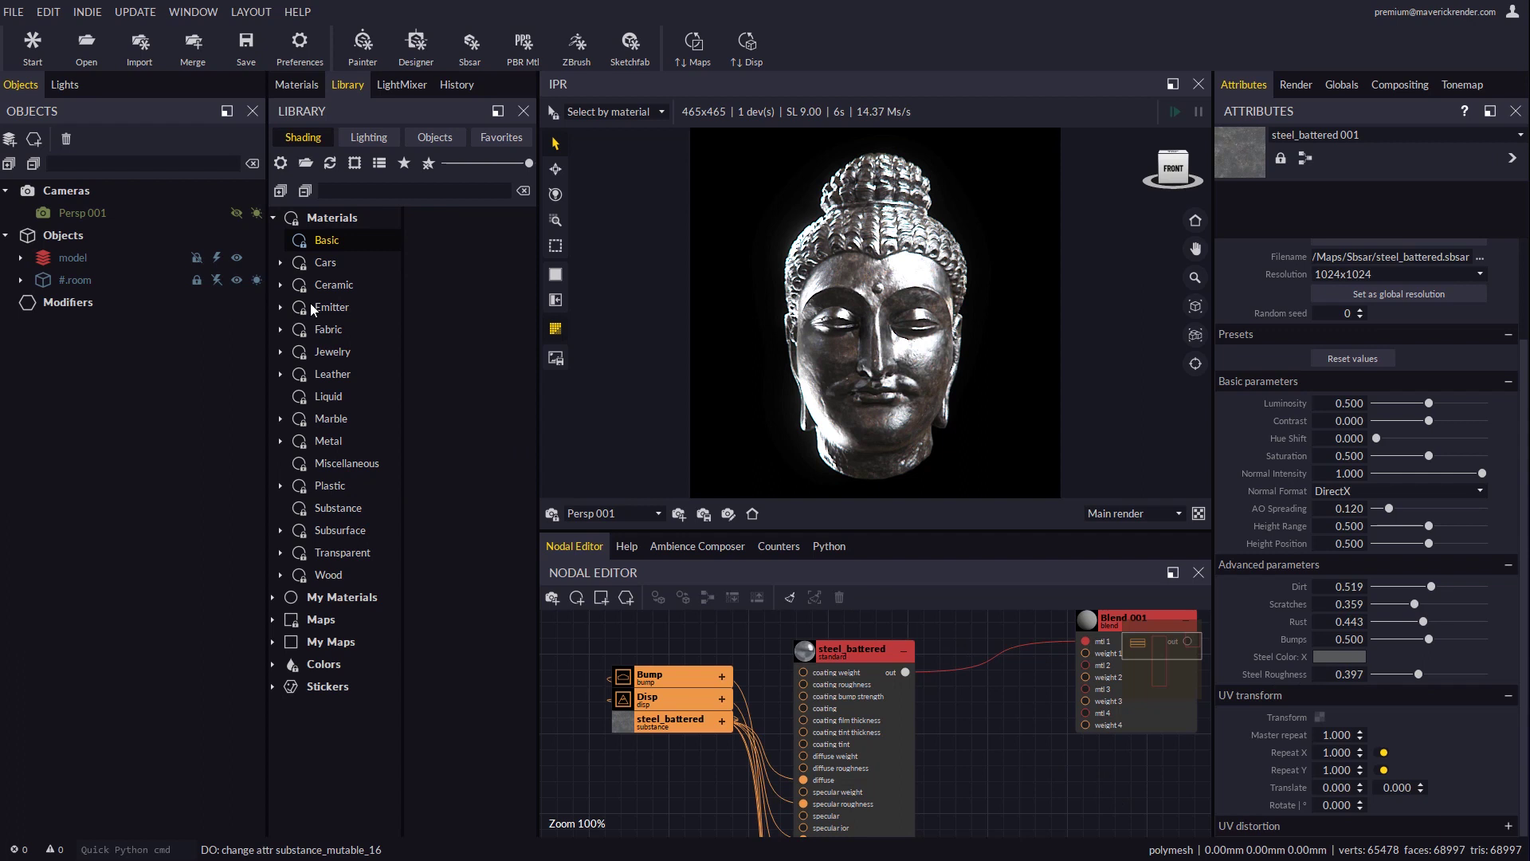
{"action": "left_click_drag", "start_coordinate": [484, 311], "coordinate": [948, 725]}
{"action": "left_click_drag", "start_coordinate": [1092, 699], "coordinate": [1111, 750]}
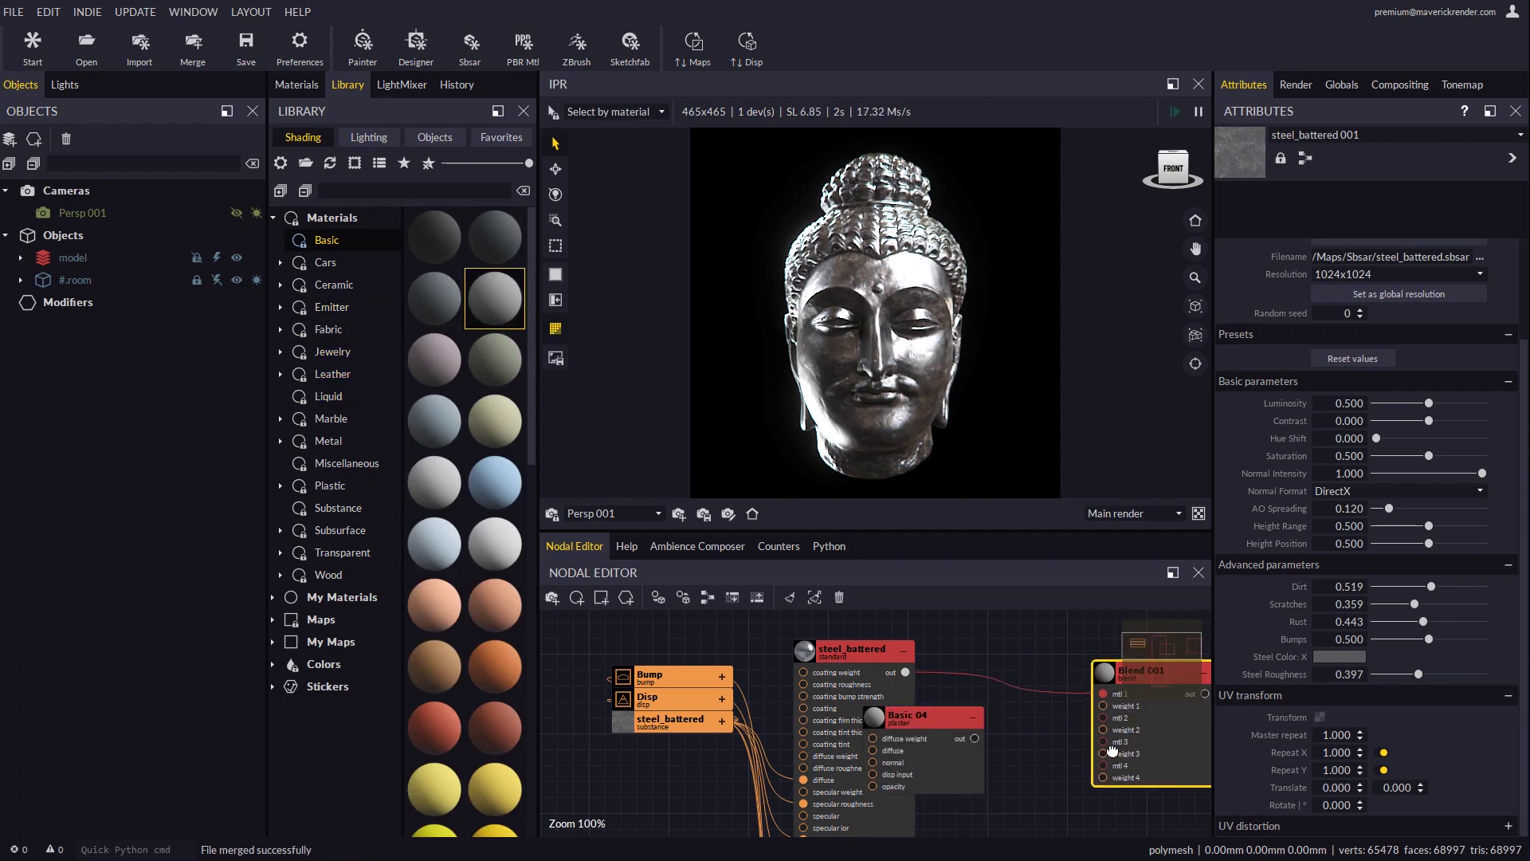
{"action": "left_click_drag", "start_coordinate": [974, 738], "coordinate": [1103, 718]}
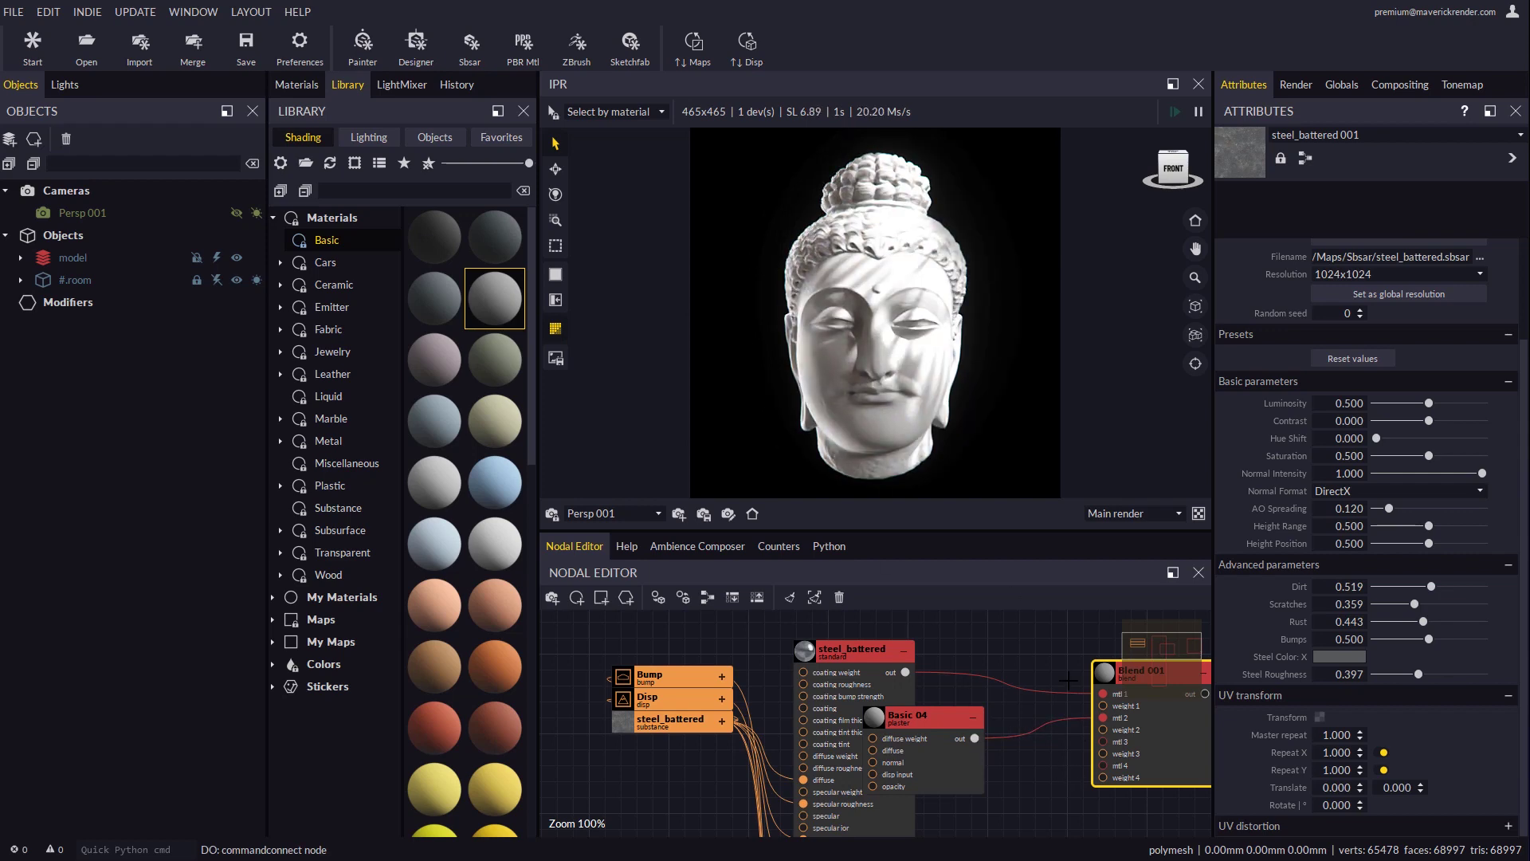
Create a curvature map node below Basic 04 and connect its output to the Blend's weight 2 input
{"action": "middle_click_drag", "start_coordinate": [1093, 739], "coordinate": [1047, 677]}
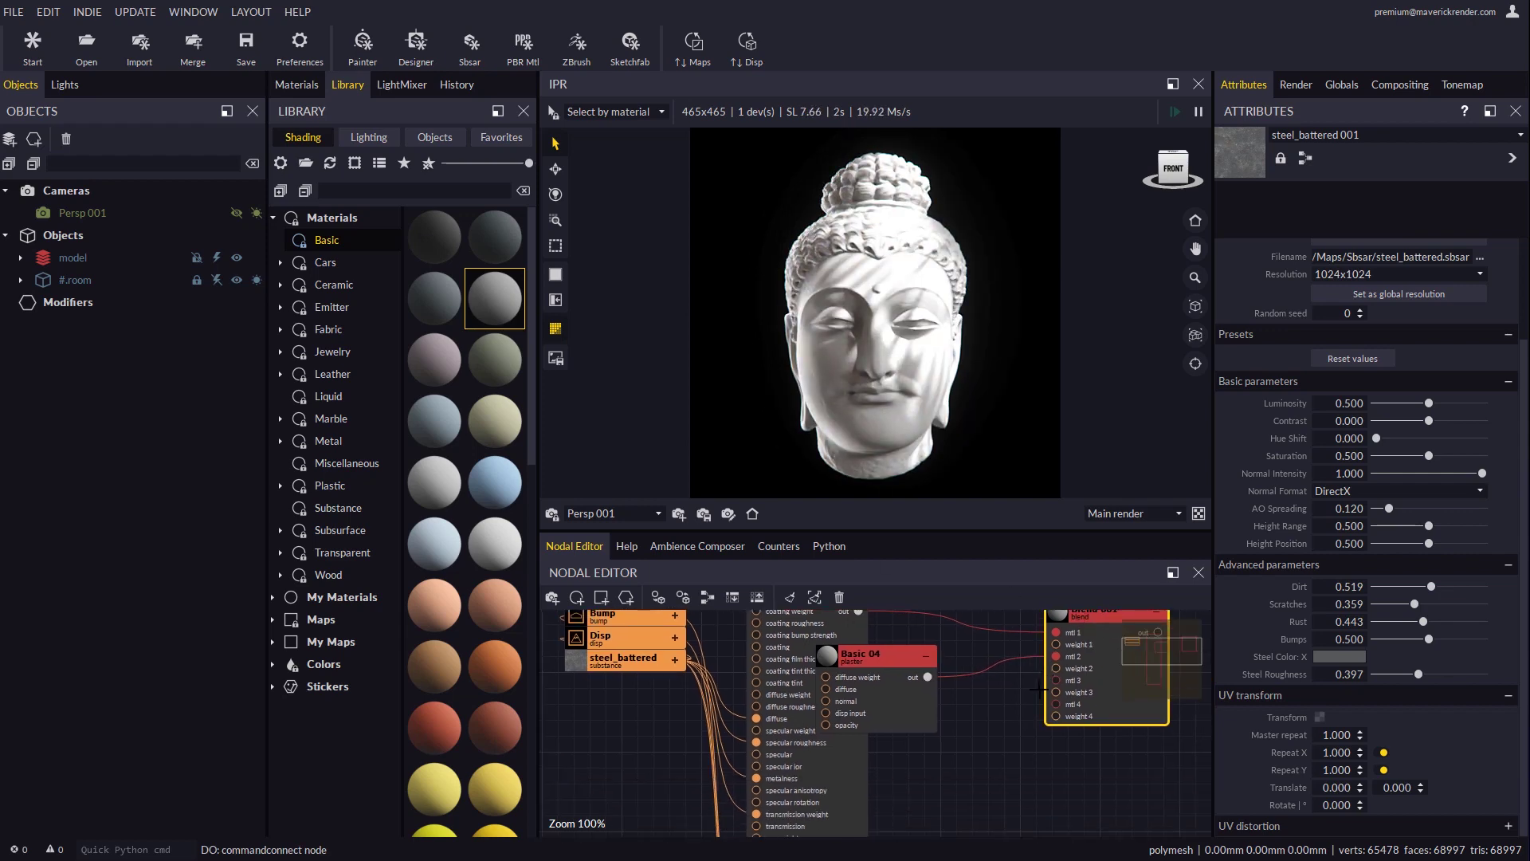
{"action": "right_click", "coordinate": [964, 742]}
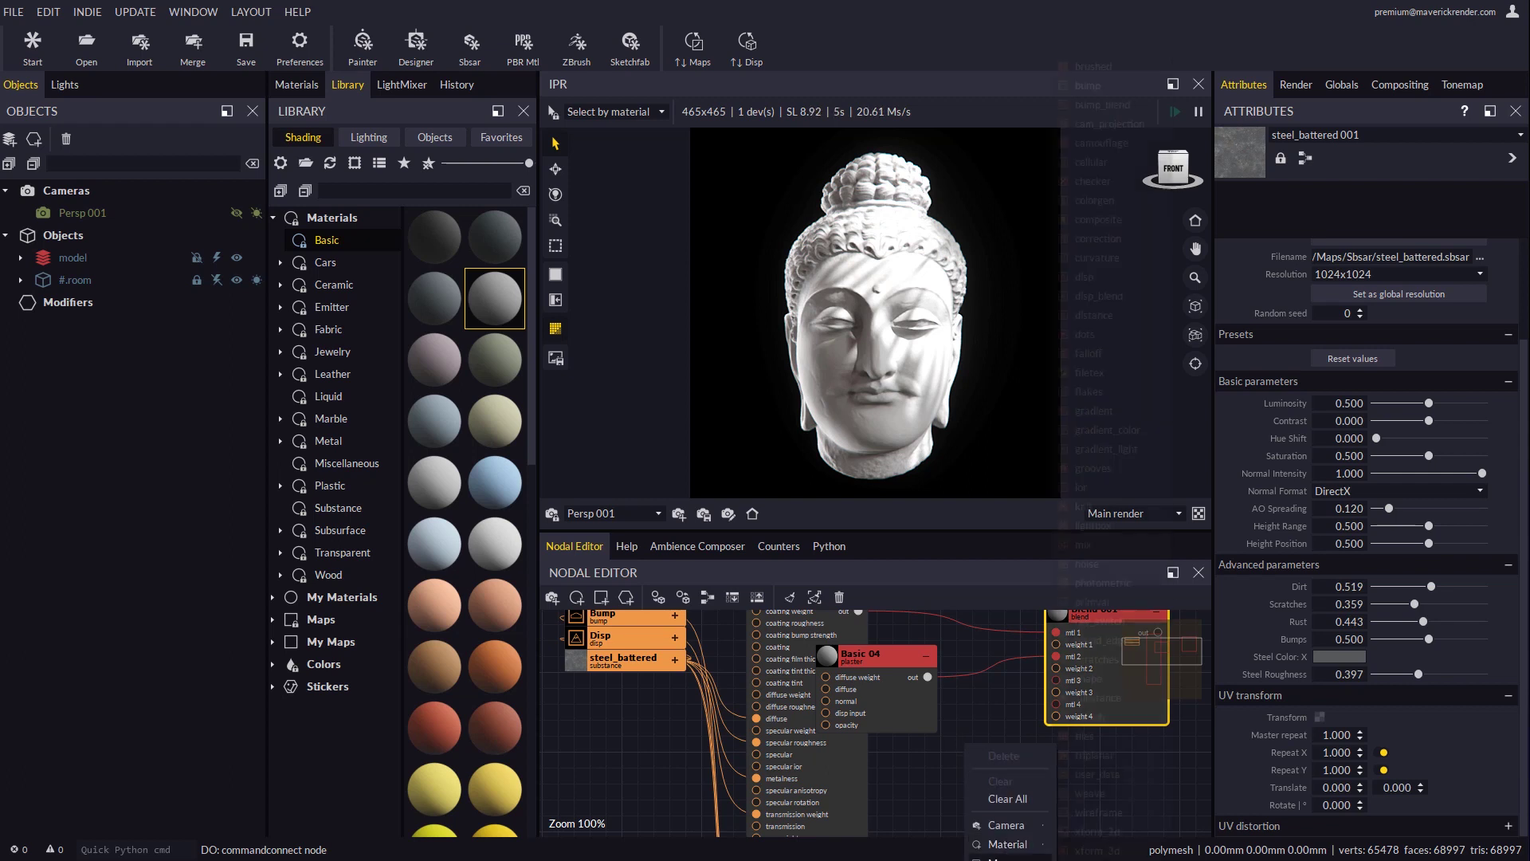
{"action": "mouse_move", "coordinate": [1020, 858]}
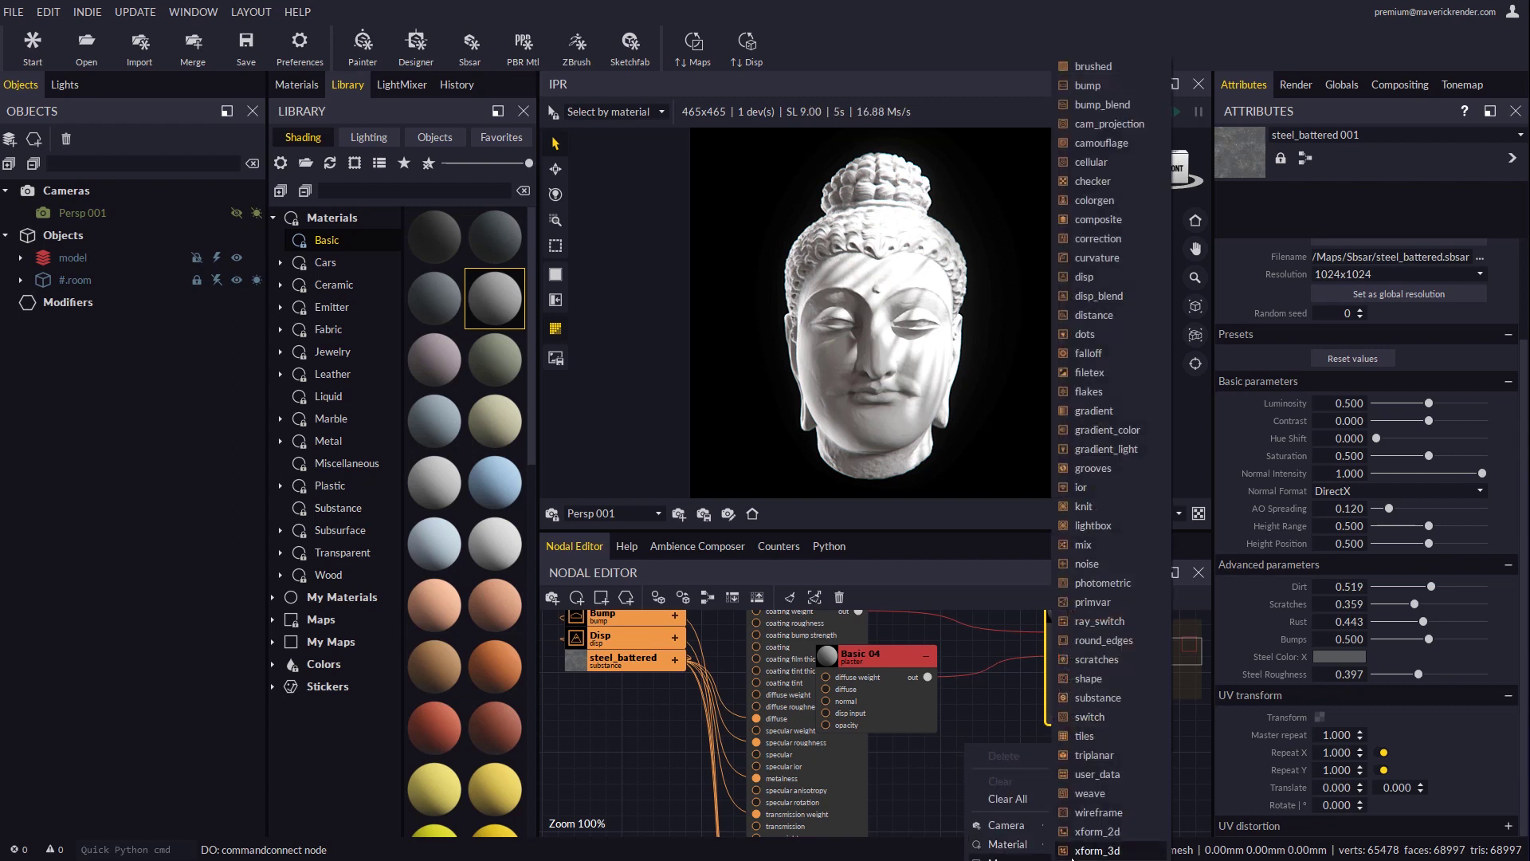
{"action": "left_click", "coordinate": [1107, 261]}
{"action": "left_click_drag", "start_coordinate": [1017, 769], "coordinate": [911, 769]}
{"action": "left_click_drag", "start_coordinate": [974, 773], "coordinate": [996, 771]}
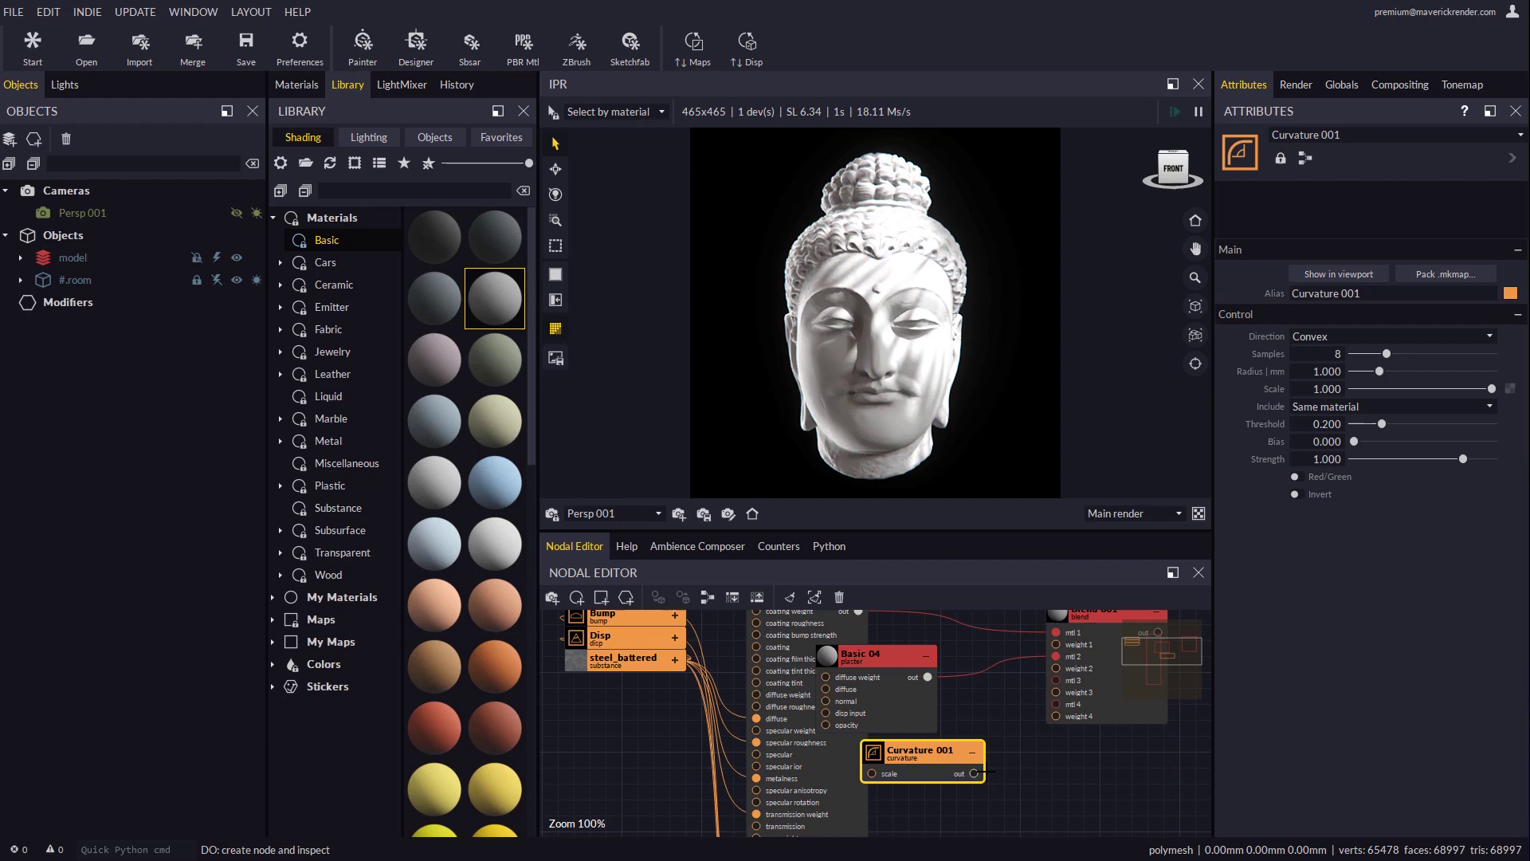
{"action": "left_click_drag", "start_coordinate": [1025, 701], "coordinate": [1055, 668]}
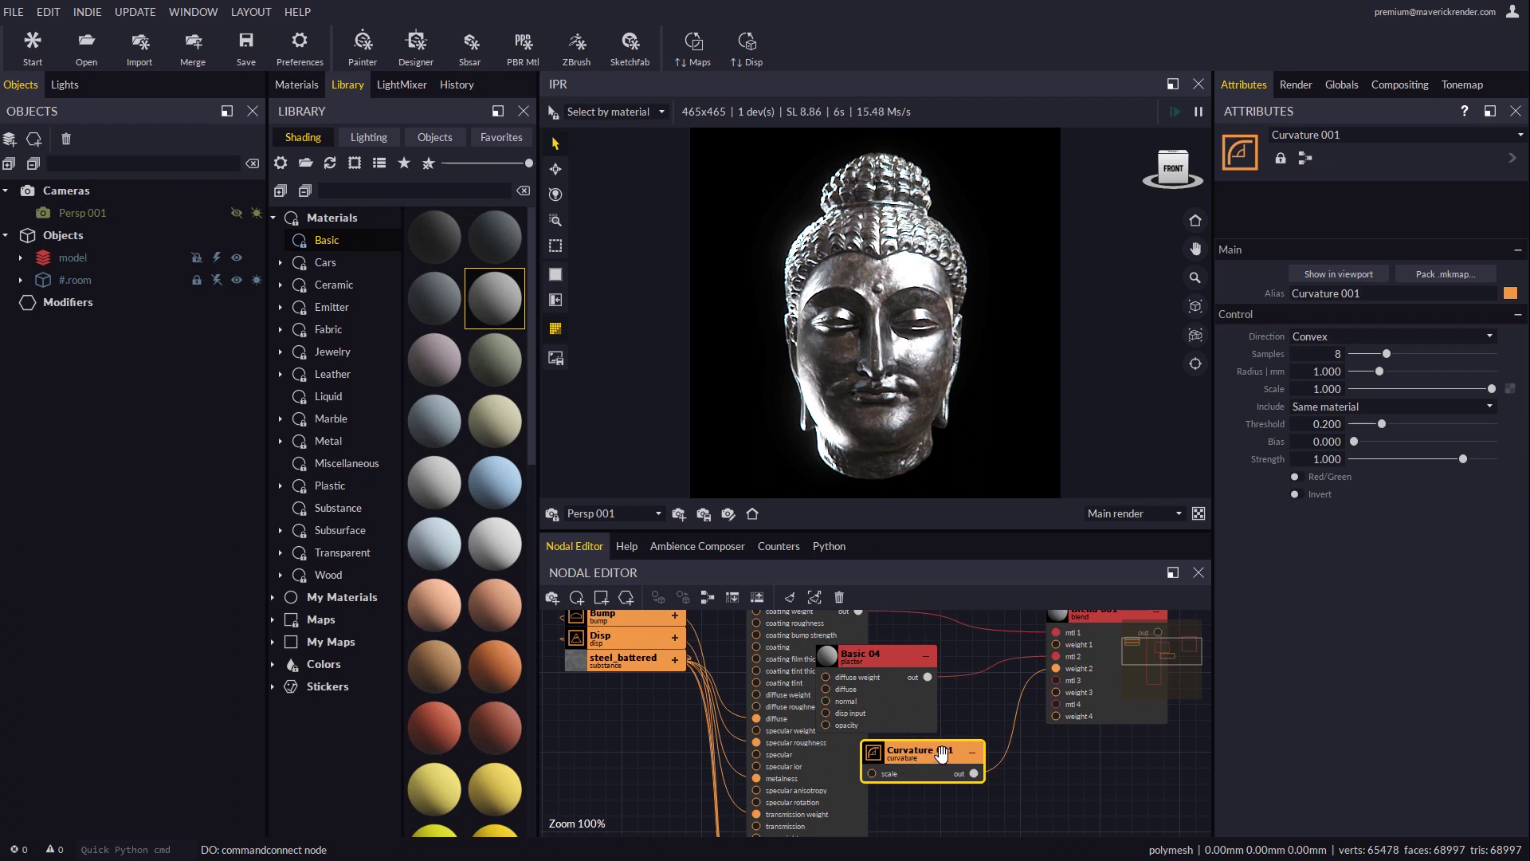
Preview the curvature map in a slightly enlarged viewport and set its radius to about 10.345 mm
{"action": "left_click", "coordinate": [1331, 275]}
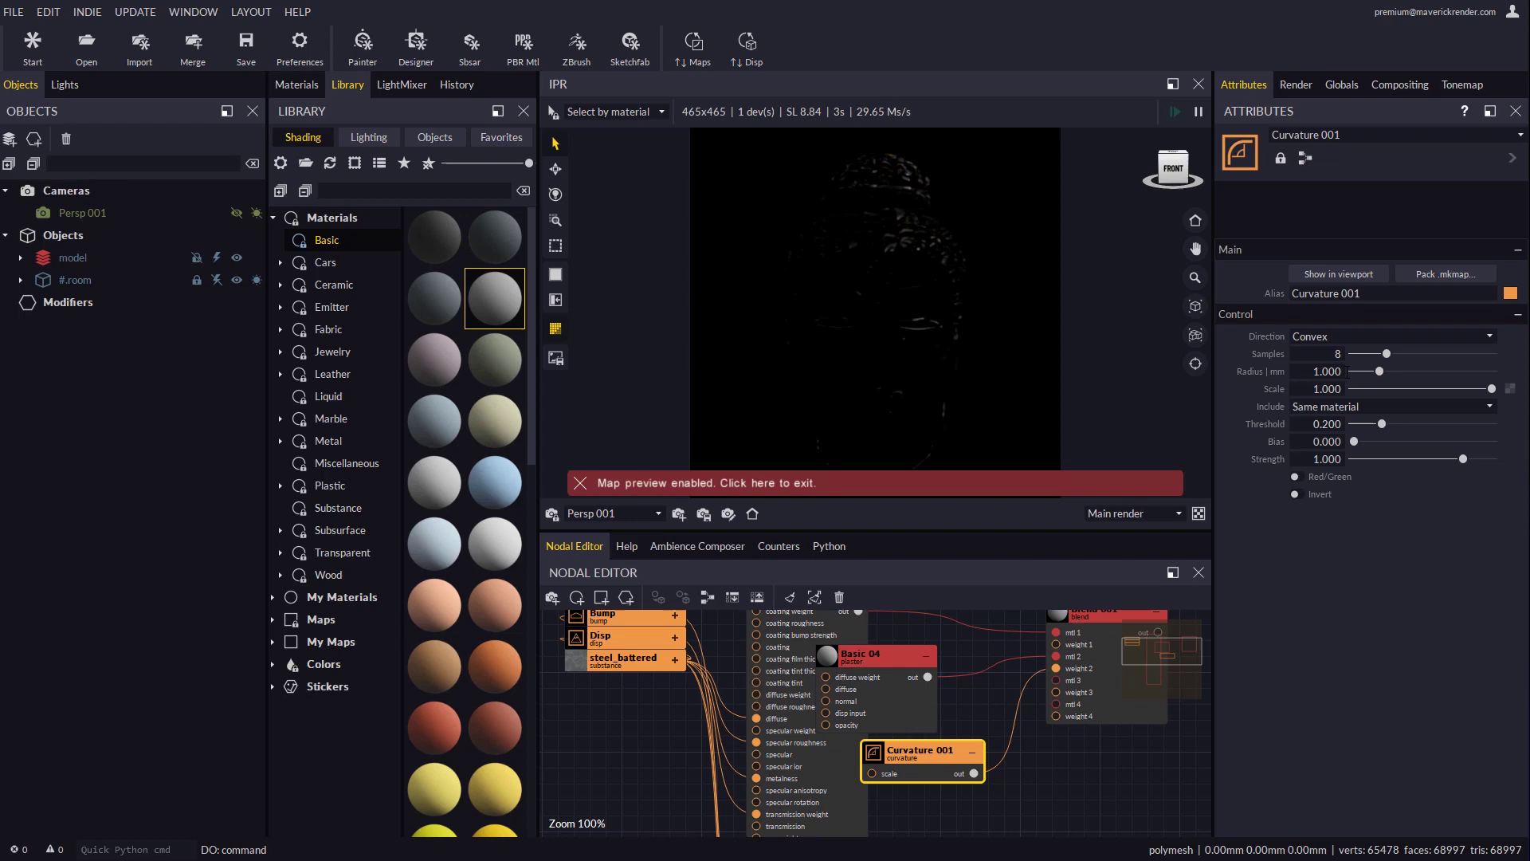
{"action": "left_click_drag", "start_coordinate": [1381, 376], "coordinate": [1410, 379]}
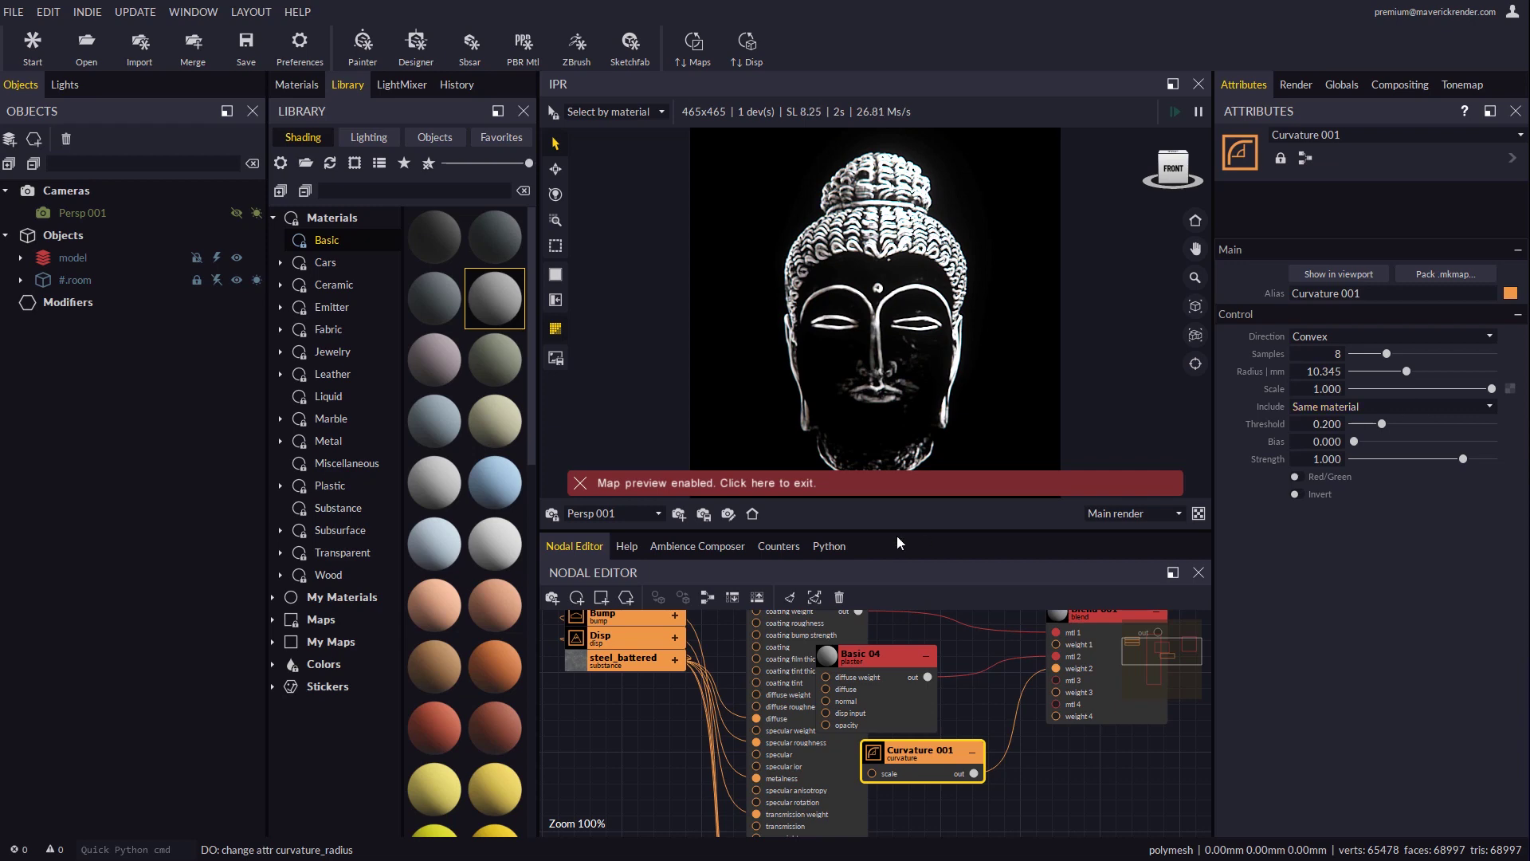
{"action": "left_click_drag", "start_coordinate": [896, 531], "coordinate": [924, 567]}
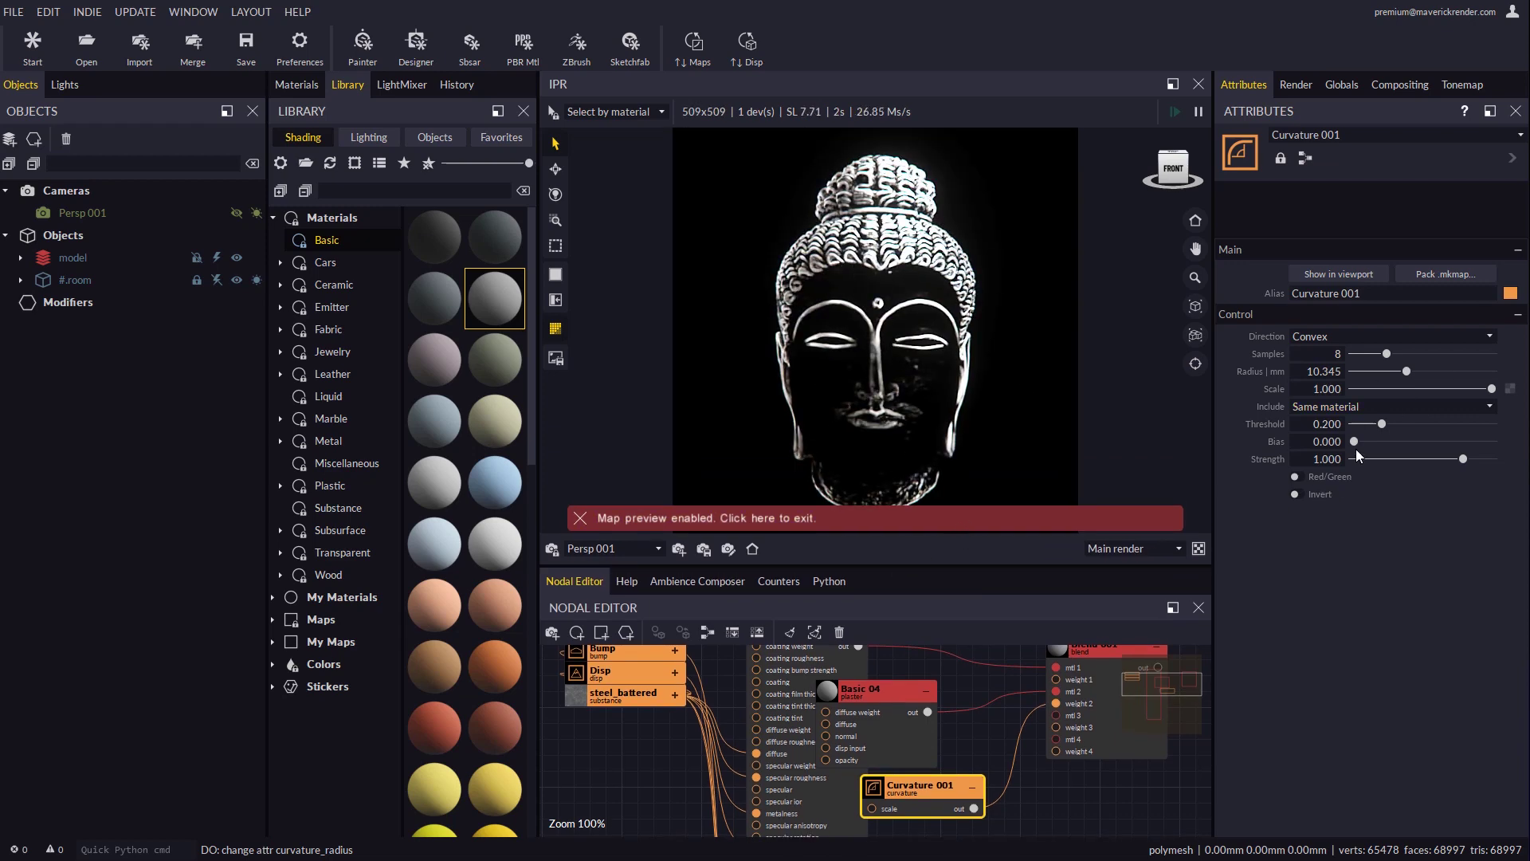
Set the curvature to Concave with a radius of about 16.287 mm and a threshold of about 0.197, then exit the map preview
{"action": "left_click", "coordinate": [1323, 341]}
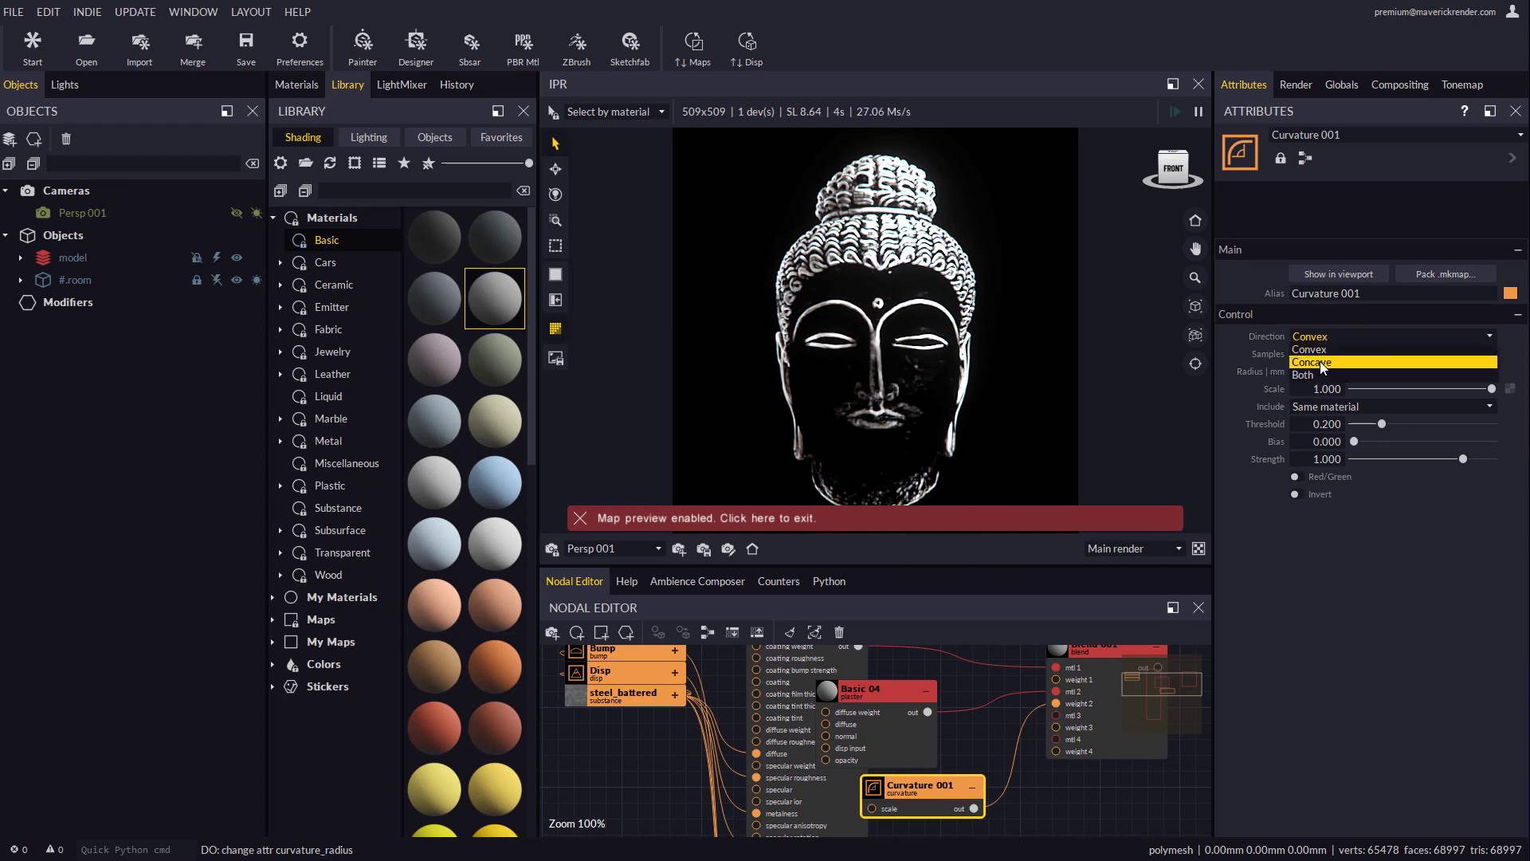
{"action": "left_click", "coordinate": [1320, 361]}
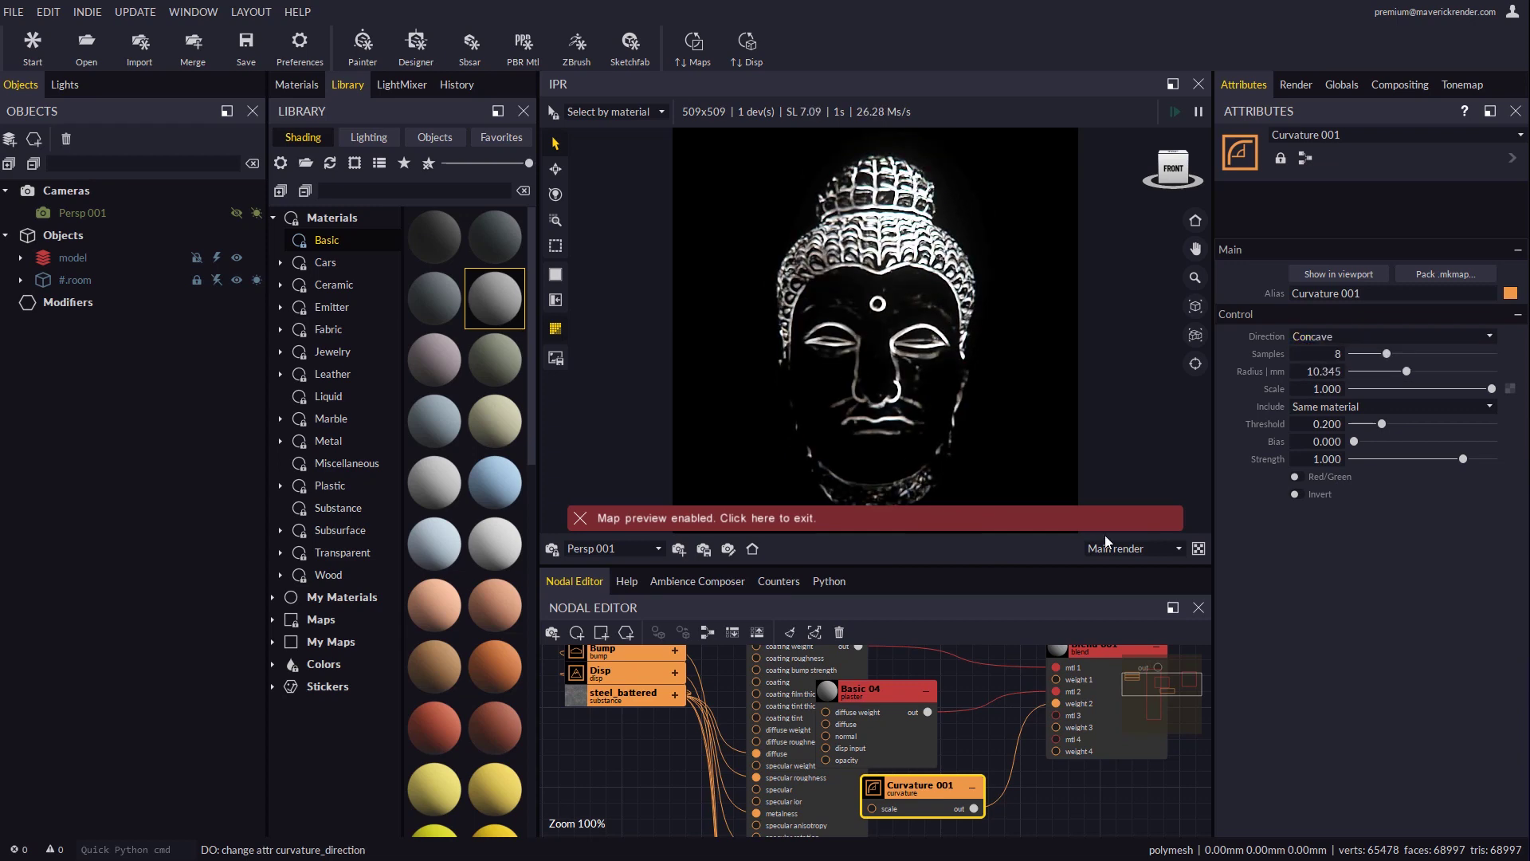
{"action": "left_click_drag", "start_coordinate": [1408, 372], "coordinate": [1412, 372]}
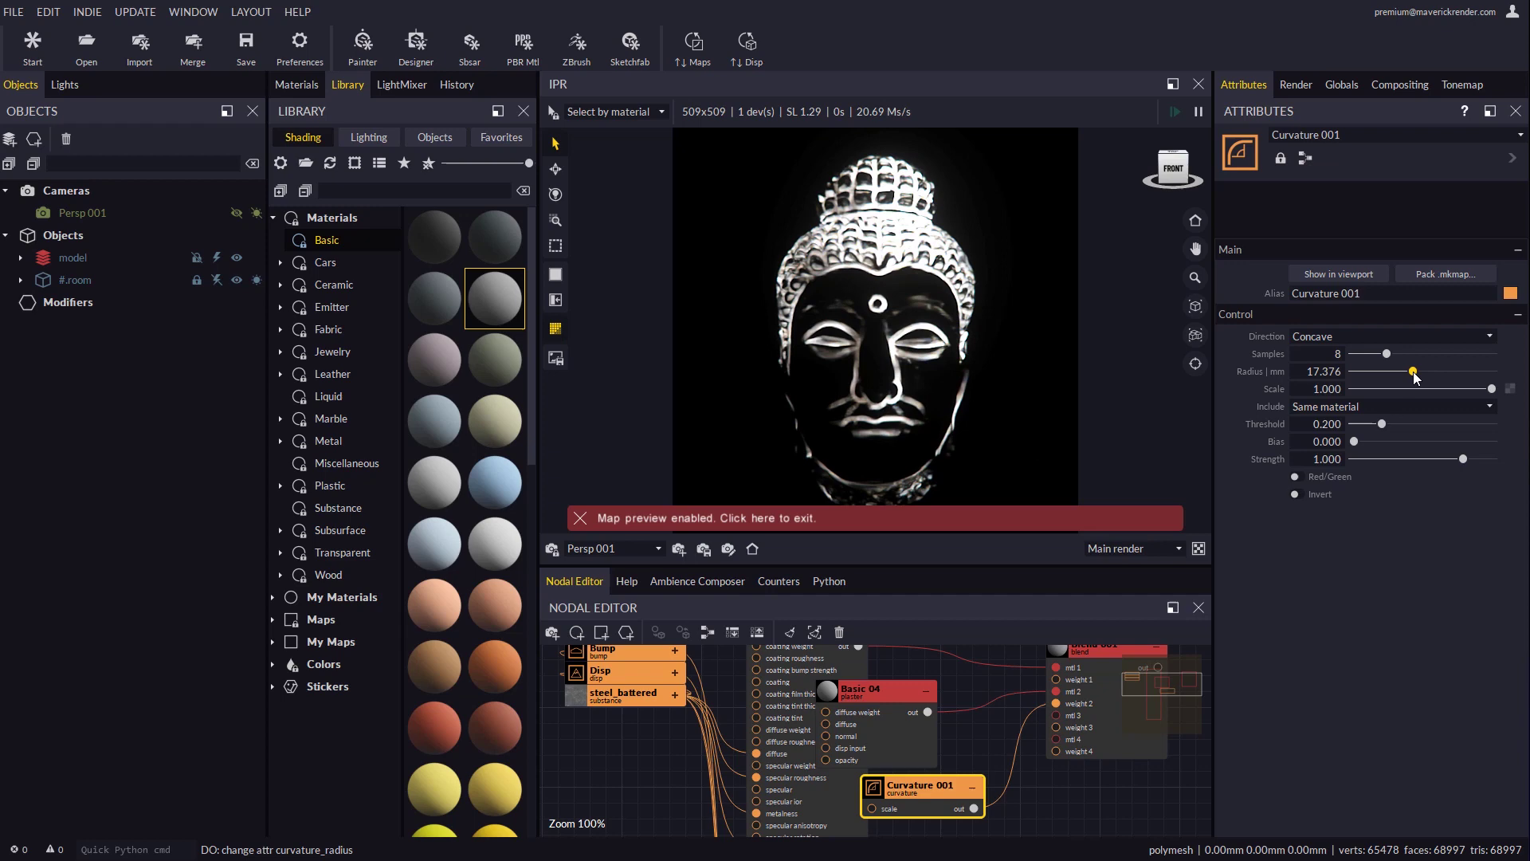
{"action": "mouse_move", "coordinate": [1384, 428]}
{"action": "left_mouse_down"}
{"action": "mouse_move", "coordinate": [1413, 428]}
{"action": "mouse_move", "coordinate": [1386, 435]}
{"action": "left_mouse_up"}
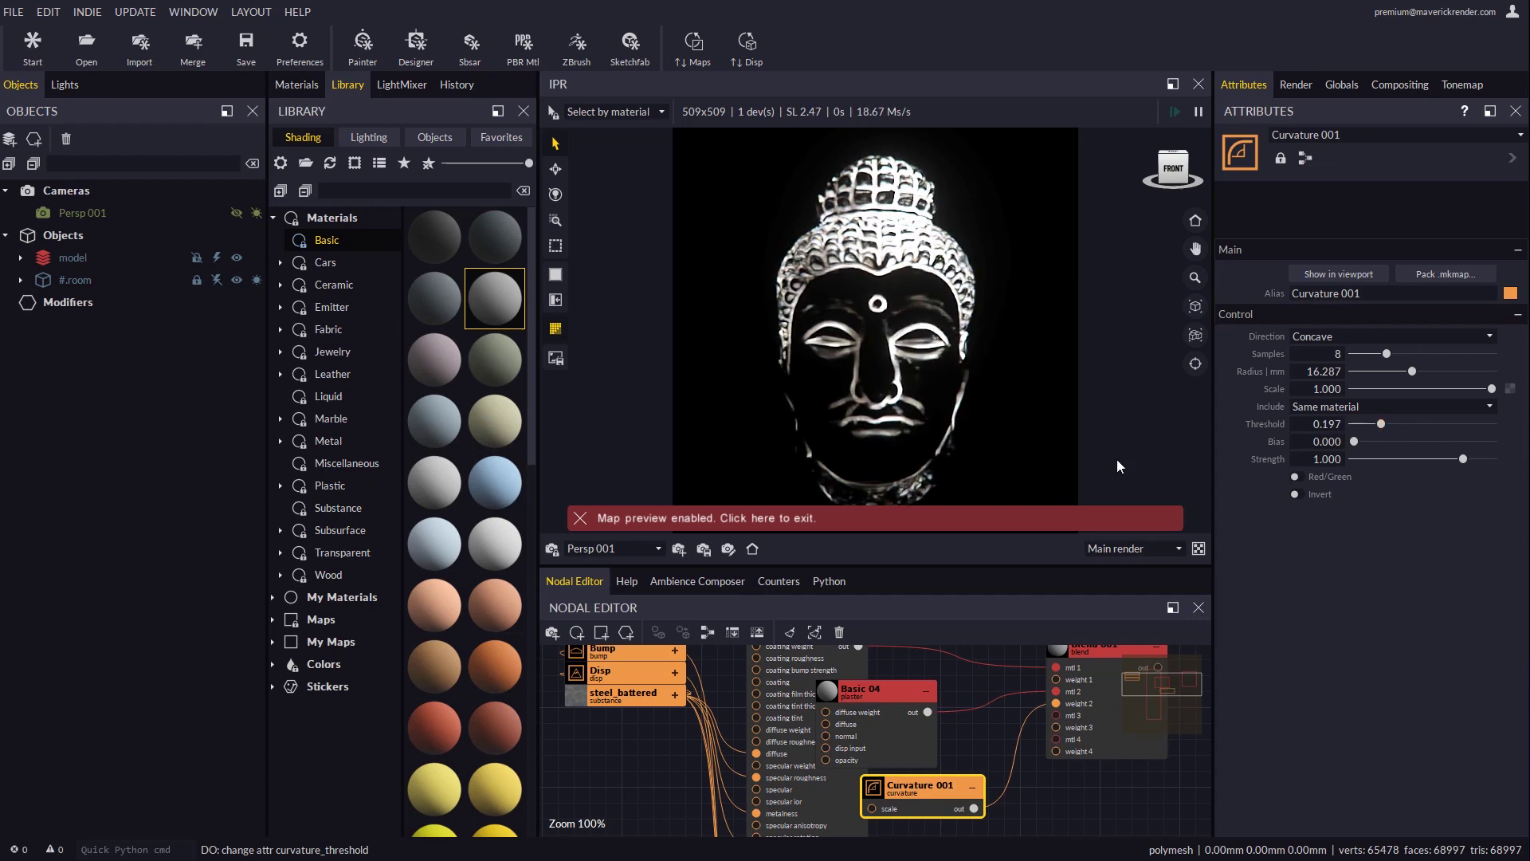
{"action": "left_click", "coordinate": [695, 518]}
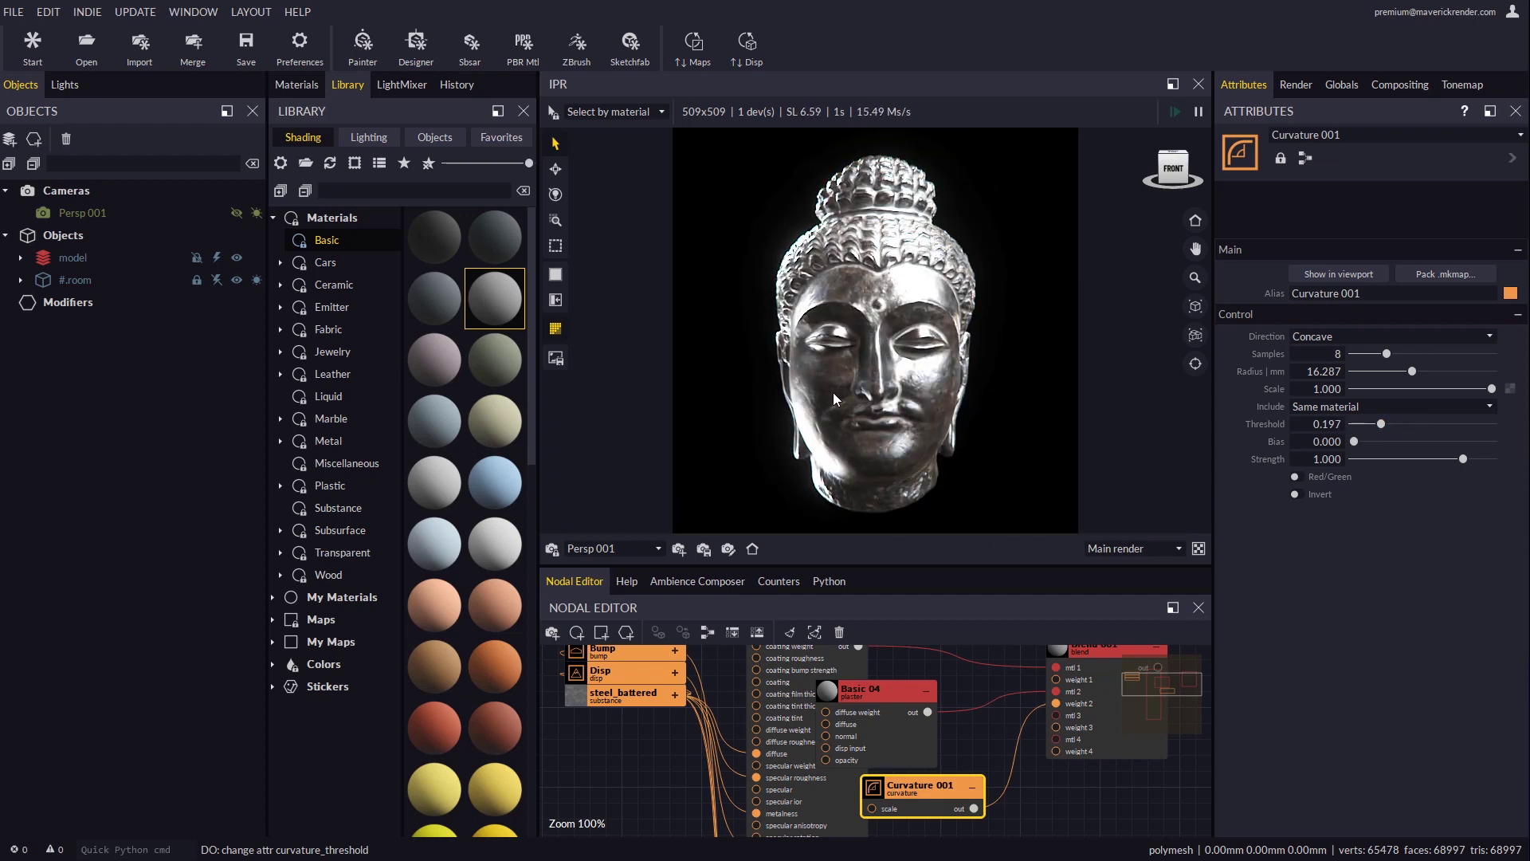
Change the diffuse color of the Basic 04 material from gray to a muted golden tan
{"action": "left_click", "coordinate": [872, 727]}
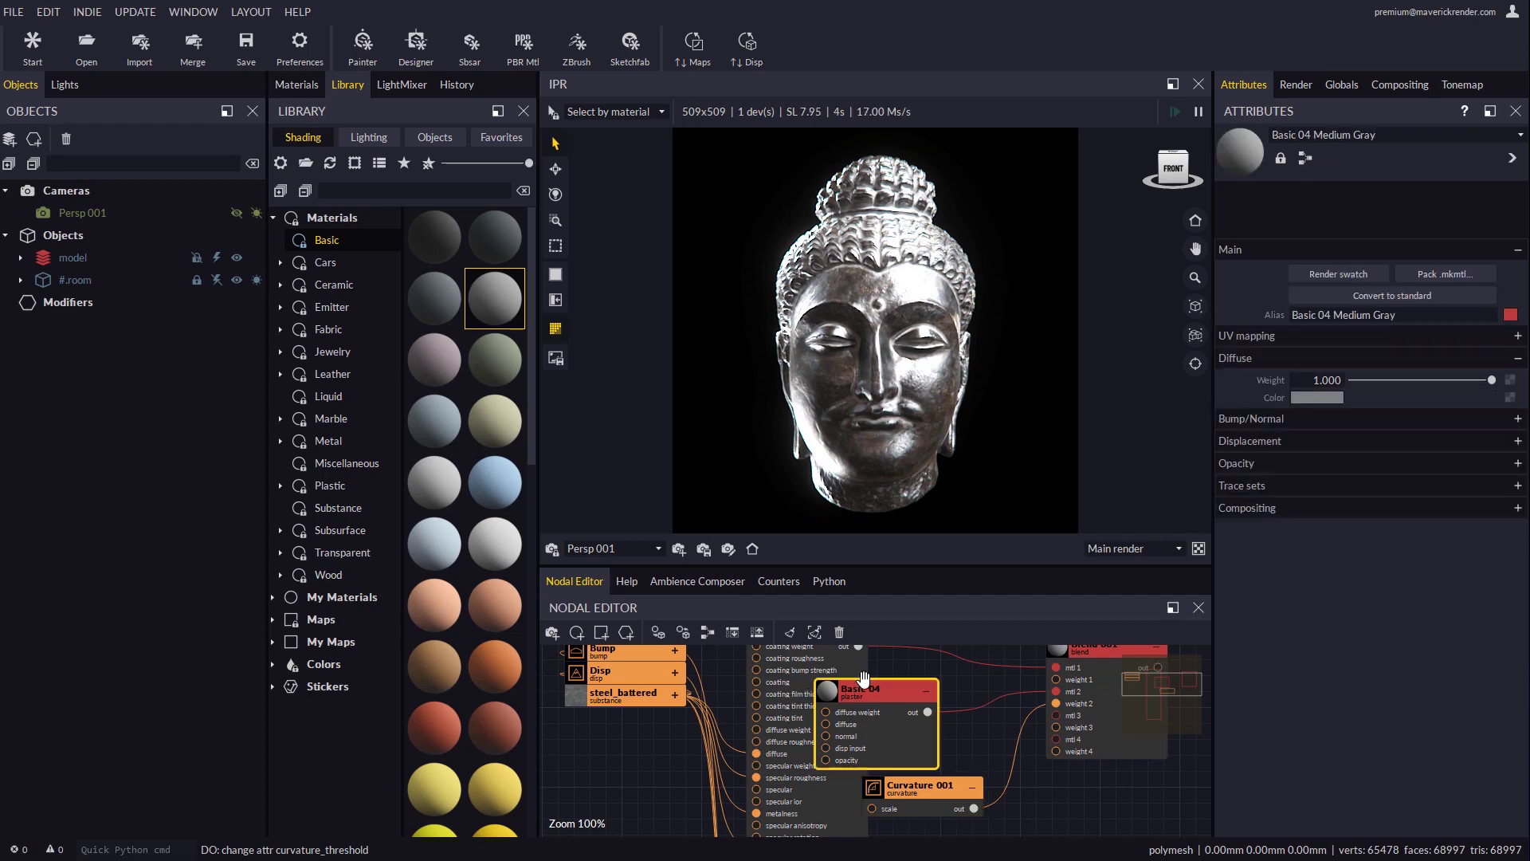
{"action": "left_click", "coordinate": [1311, 398]}
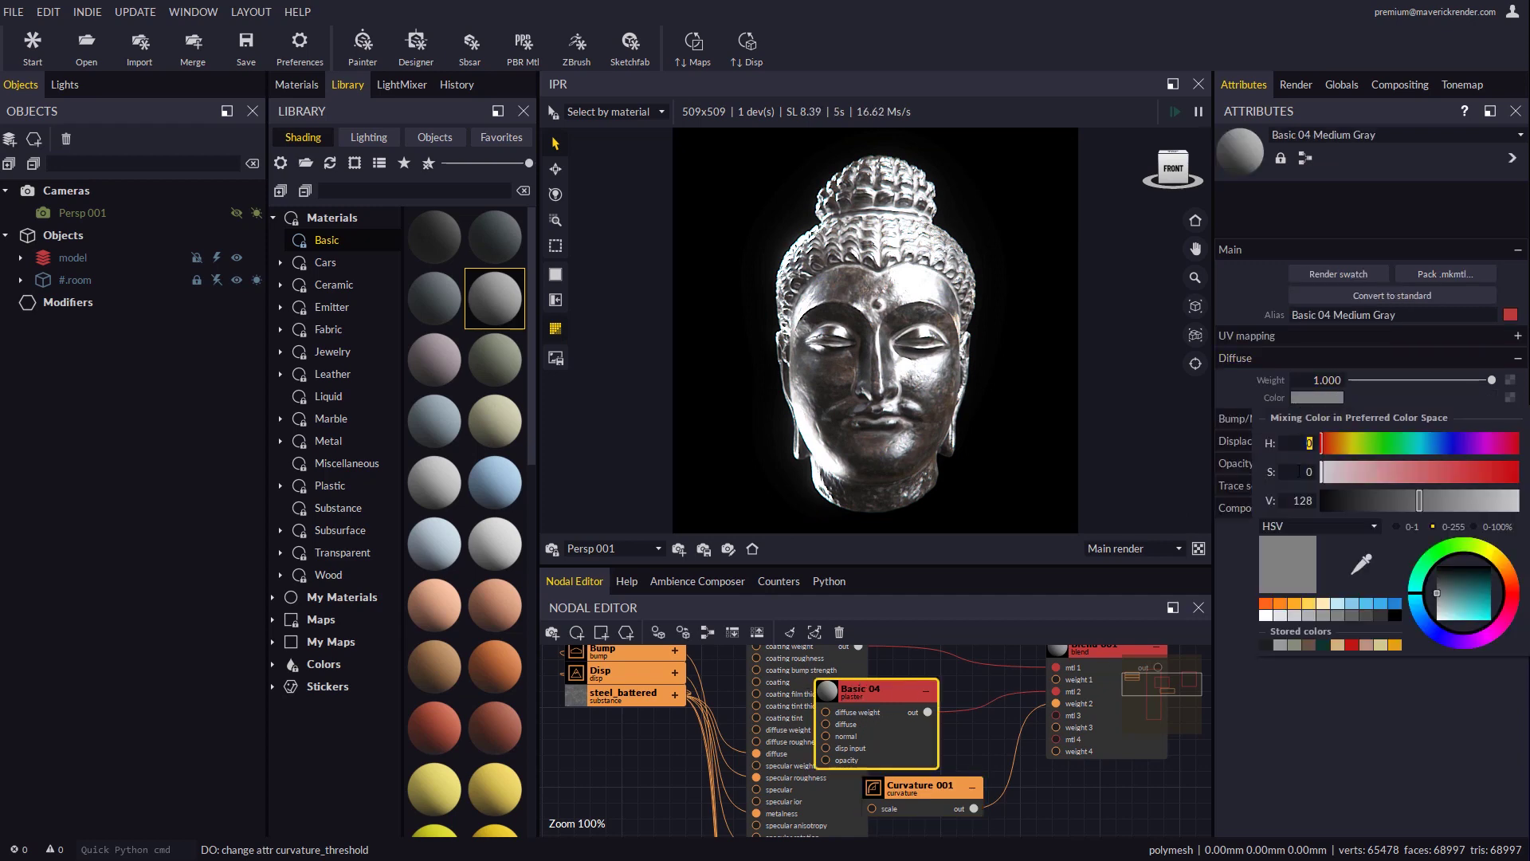
{"action": "left_click", "coordinate": [1310, 605]}
{"action": "left_click", "coordinate": [1388, 476]}
{"action": "left_click", "coordinate": [1474, 502]}
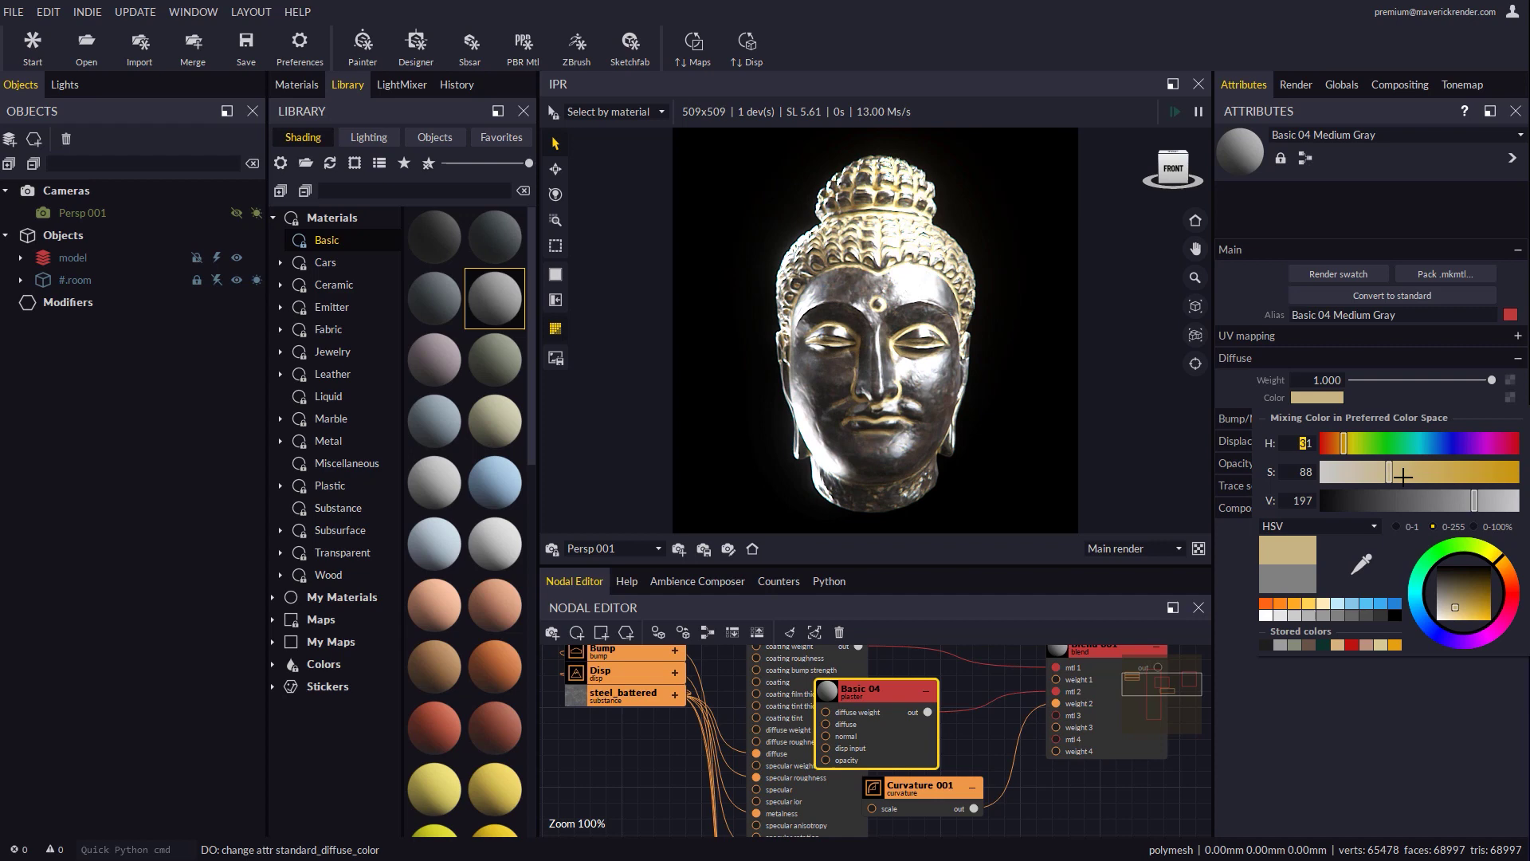
{"action": "left_click", "coordinate": [1397, 473]}
{"action": "left_click_drag", "start_coordinate": [1472, 500], "coordinate": [1455, 502]}
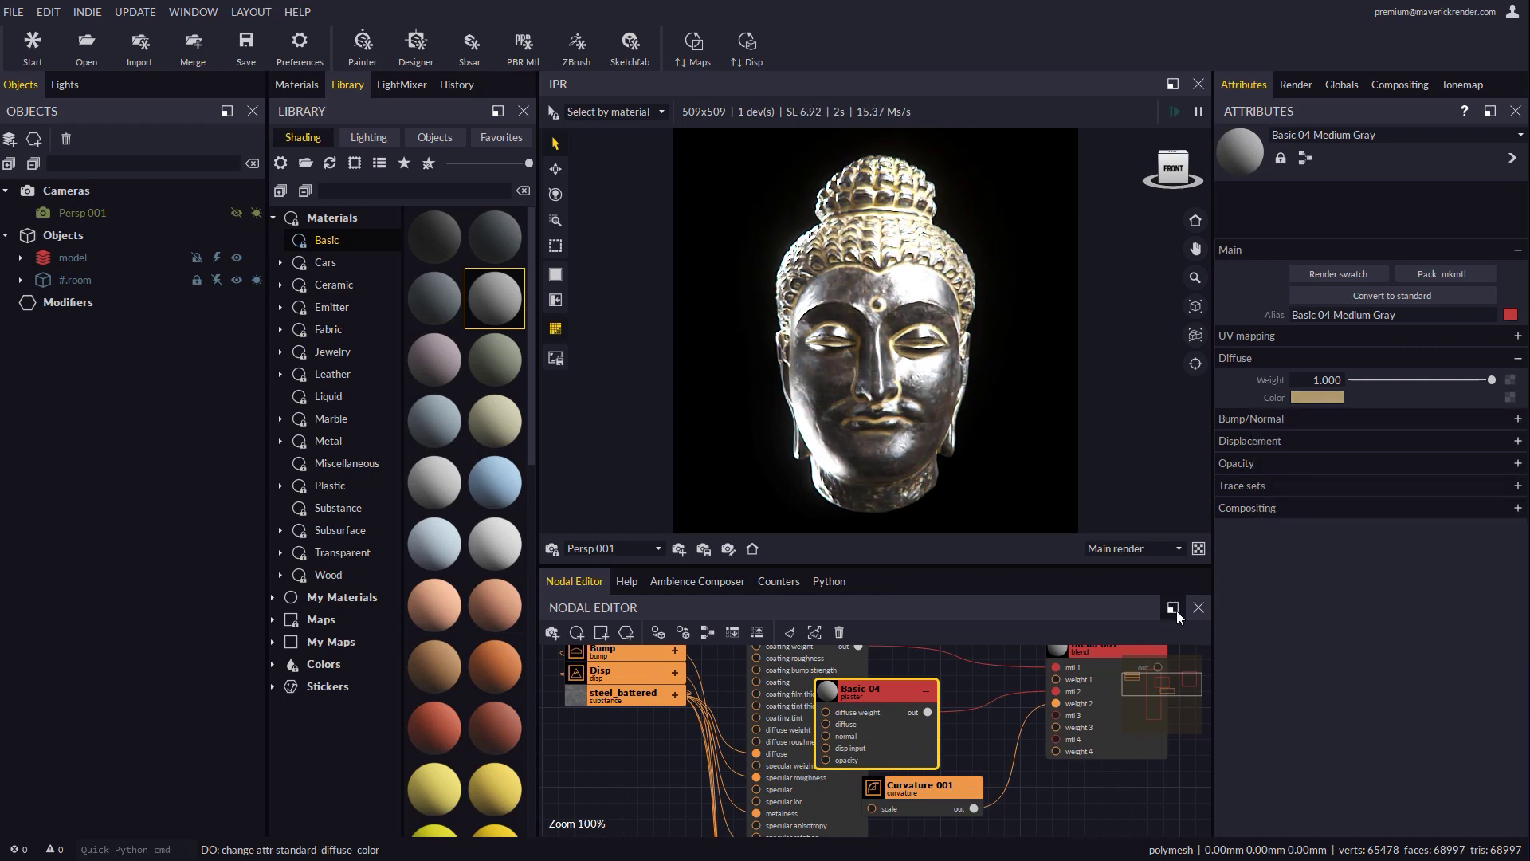
Inspect the forehead and eyes in the blown-up render to check the tan dirt in the crevices, then exit the blow-up
{"action": "left_click", "coordinate": [556, 220]}
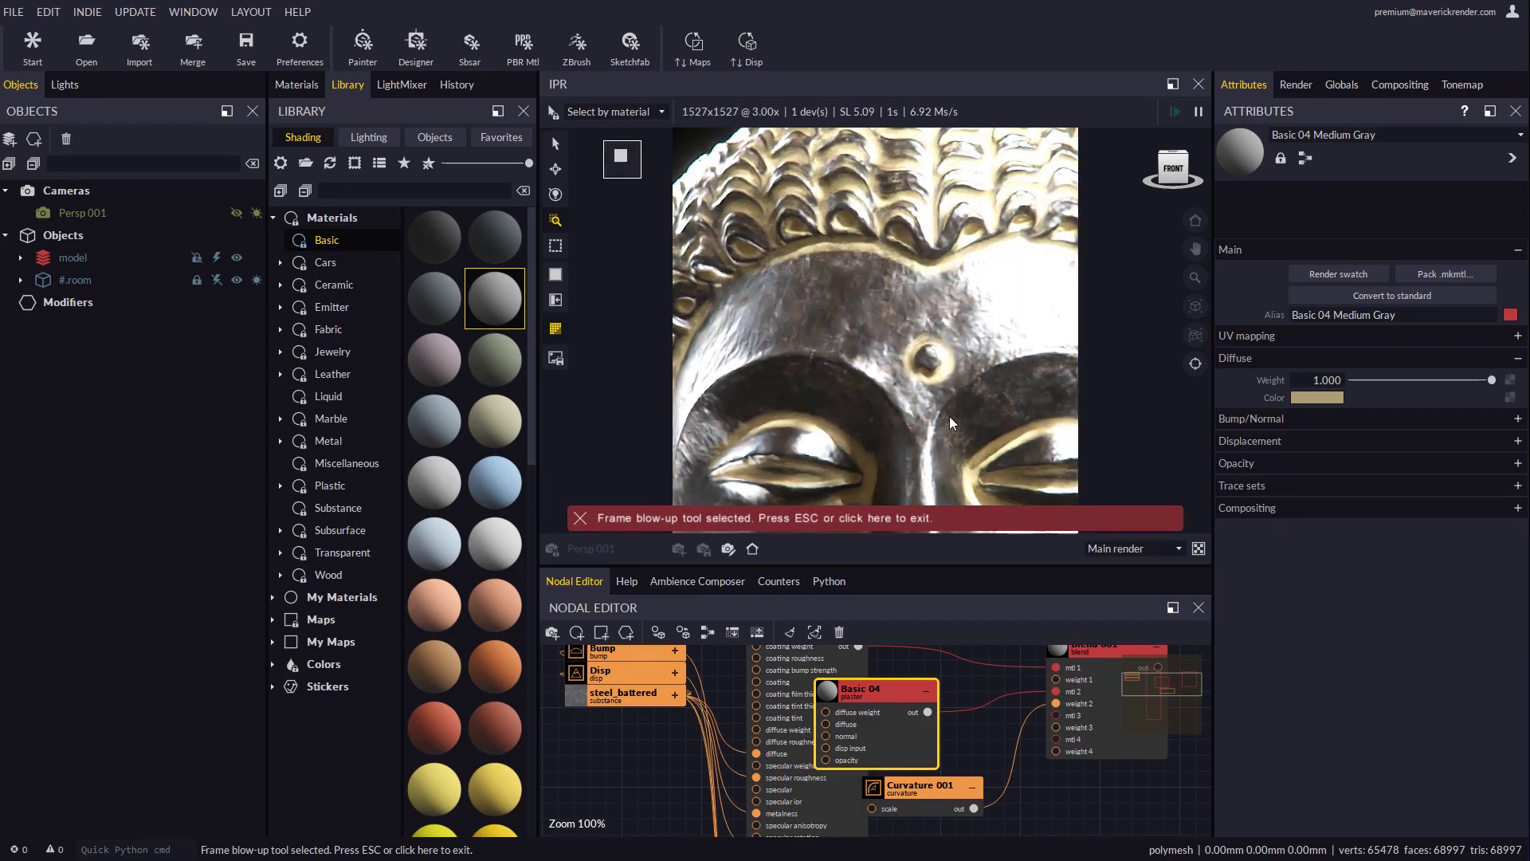
{"action": "left_click_drag", "start_coordinate": [950, 422], "coordinate": [825, 263]}
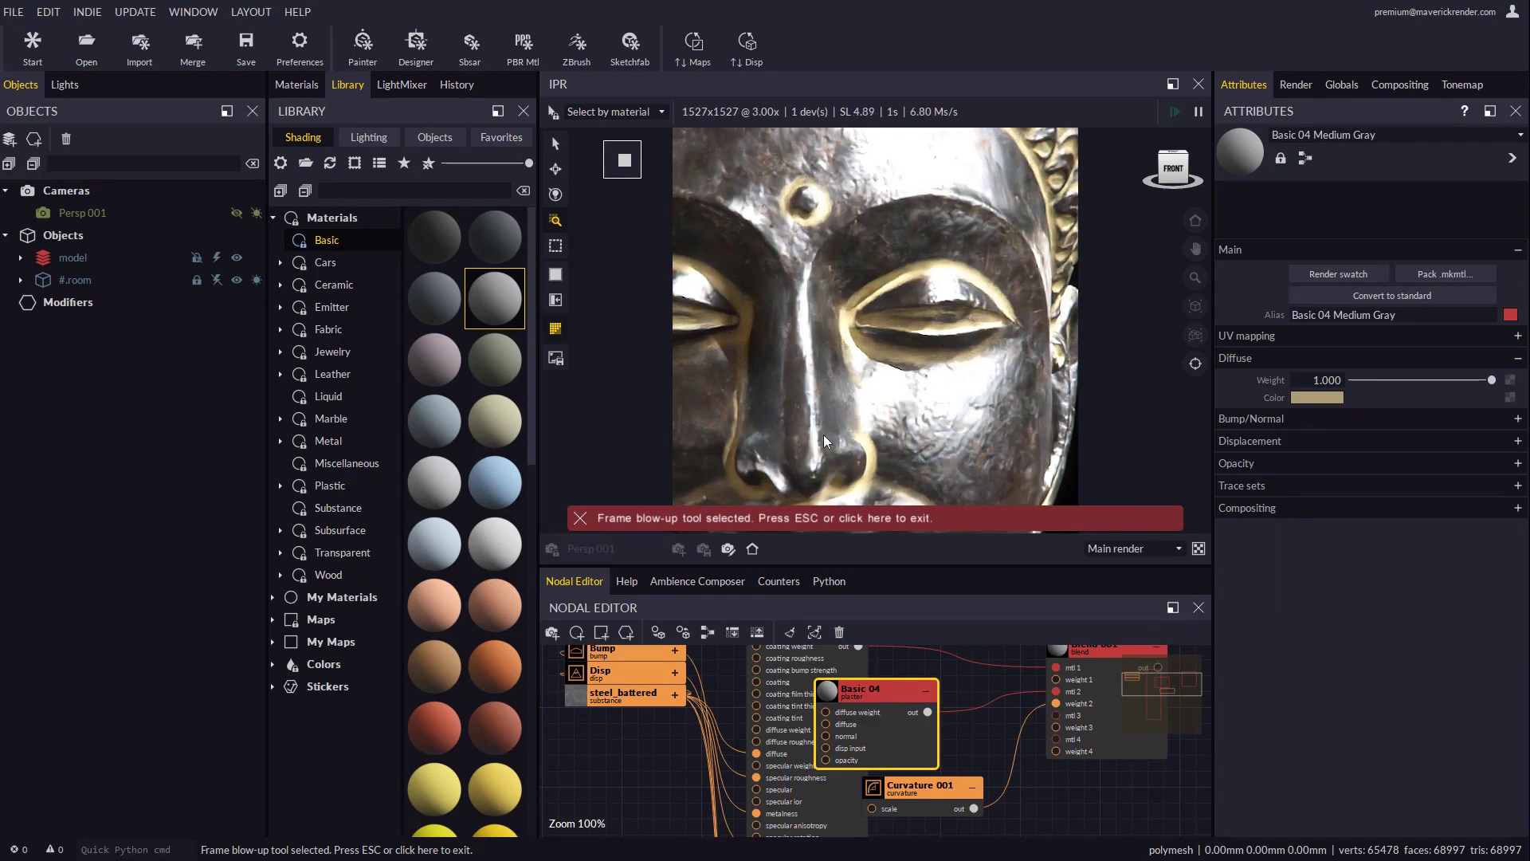
{"action": "left_click_drag", "start_coordinate": [825, 440], "coordinate": [901, 400]}
{"action": "scroll", "coordinate": [901, 323], "scroll_direction": "down", "scroll_amount": 3}
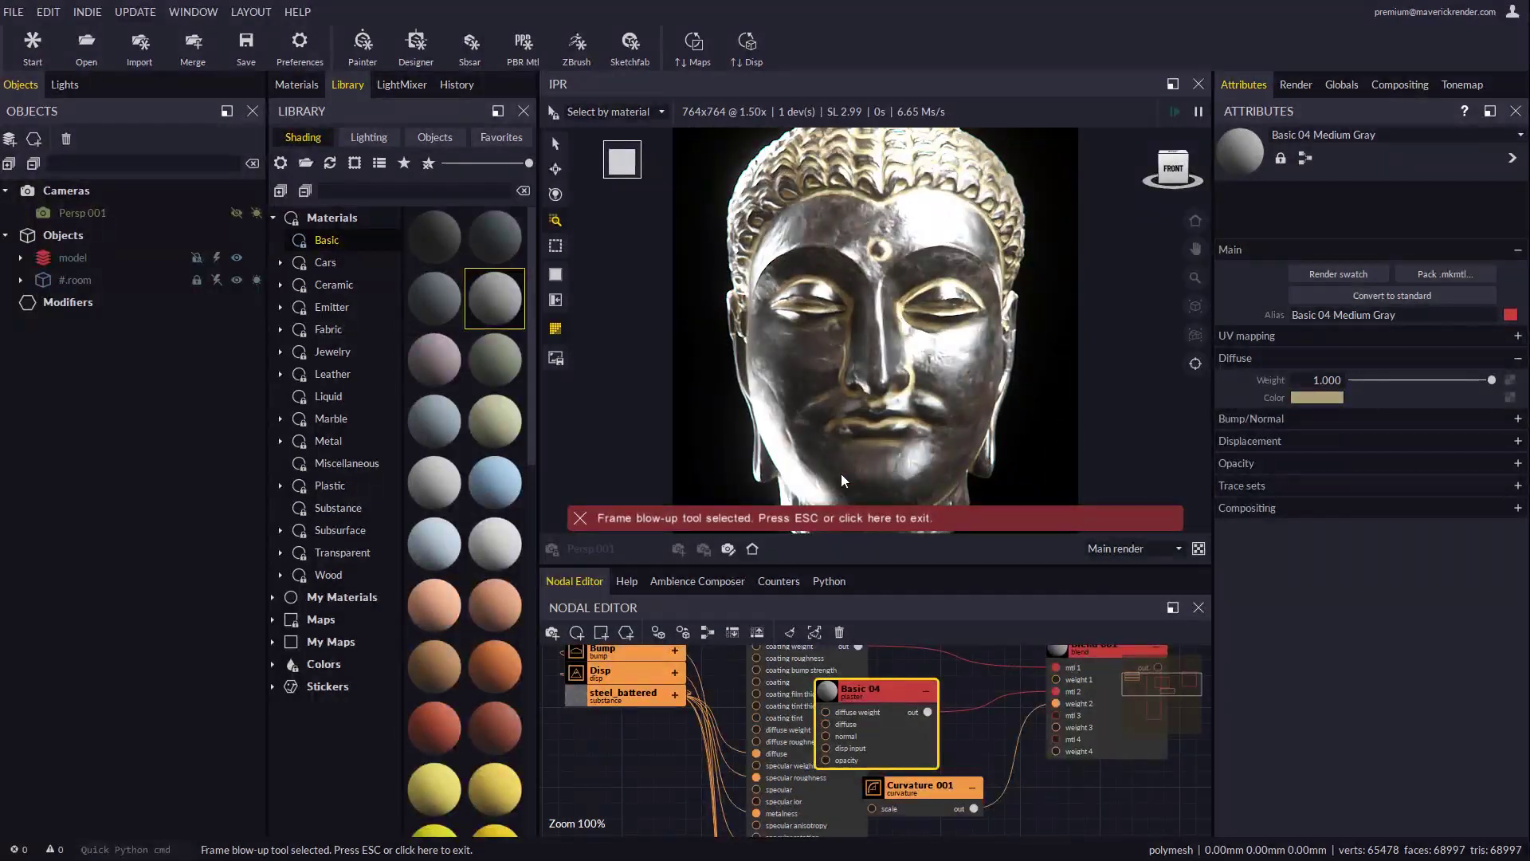
{"action": "left_click", "coordinate": [831, 515]}
Create a noise map node beside Curvature 001 and connect its output to the curvature's scale input
{"action": "scroll", "coordinate": [910, 709], "scroll_direction": "down", "scroll_amount": 2}
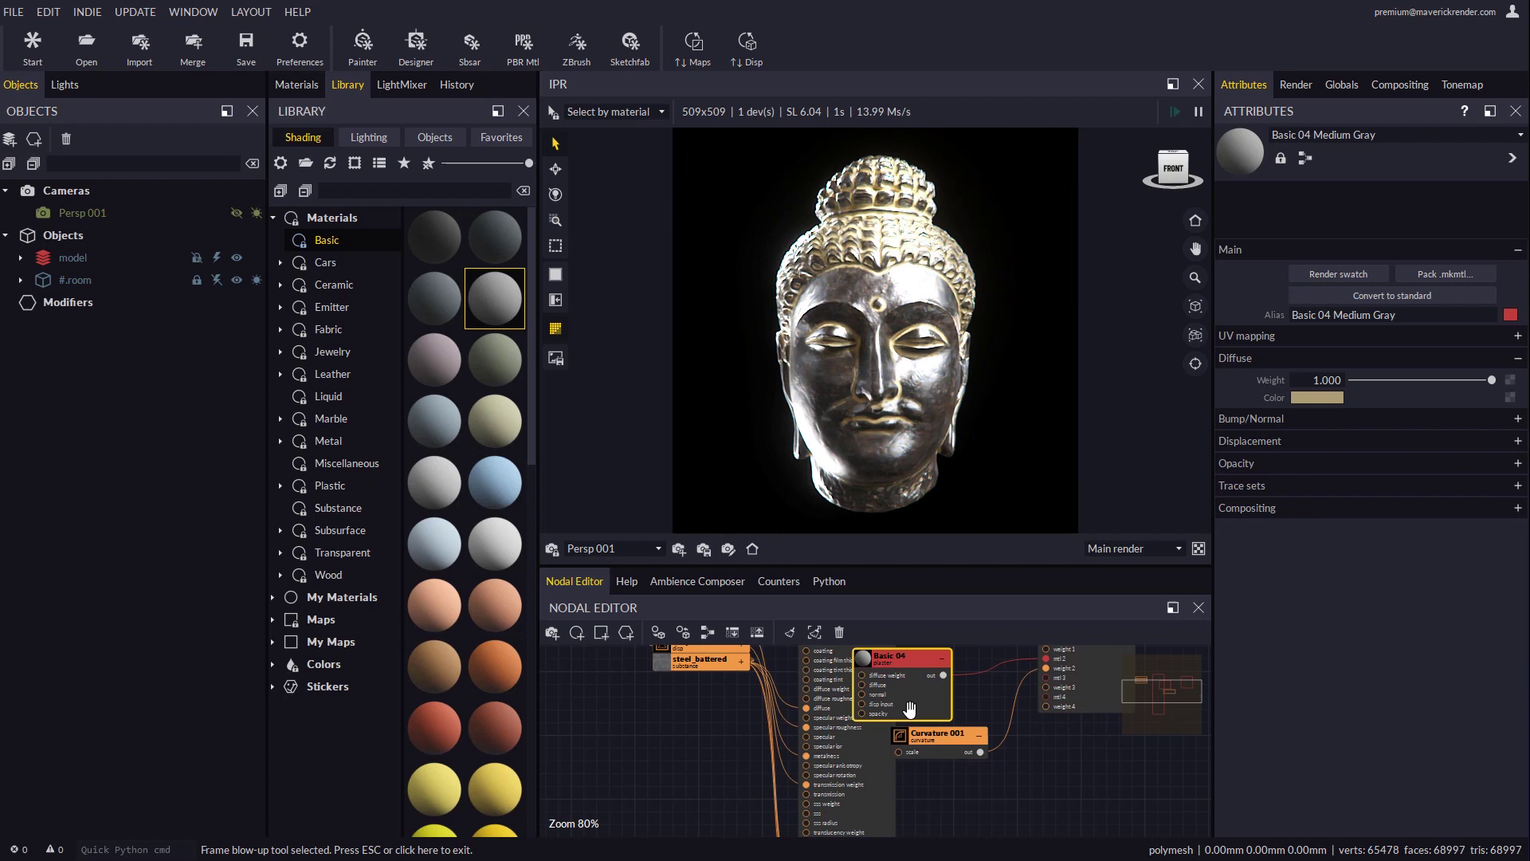
{"action": "scroll", "coordinate": [910, 708], "scroll_direction": "down", "scroll_amount": 2}
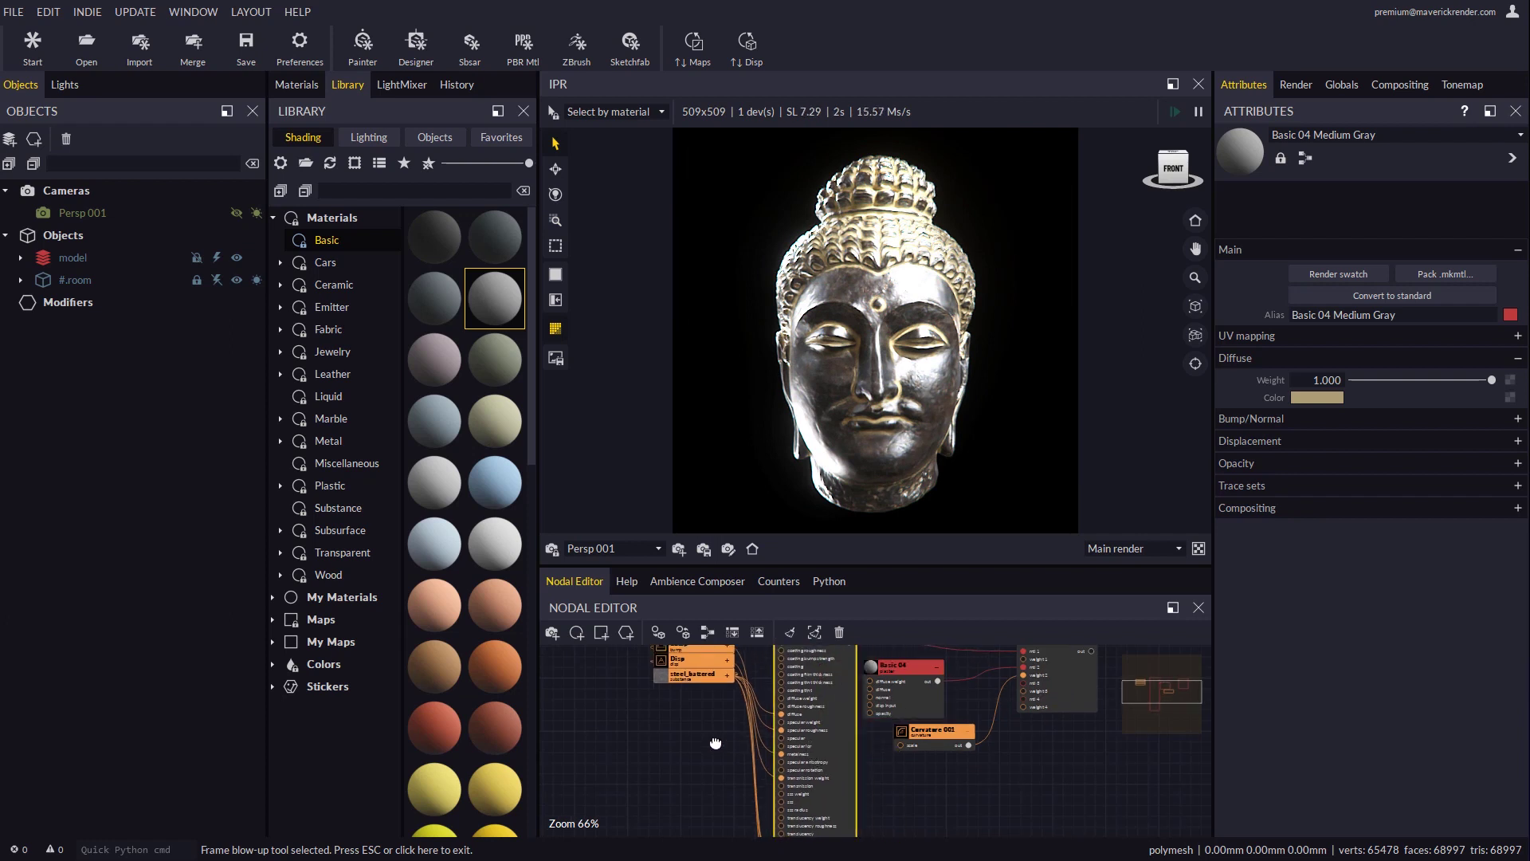
{"action": "left_click_drag", "start_coordinate": [715, 743], "coordinate": [687, 745]}
{"action": "scroll", "coordinate": [977, 737], "scroll_direction": "up", "scroll_amount": 2}
{"action": "left_click_drag", "start_coordinate": [894, 740], "coordinate": [879, 744]}
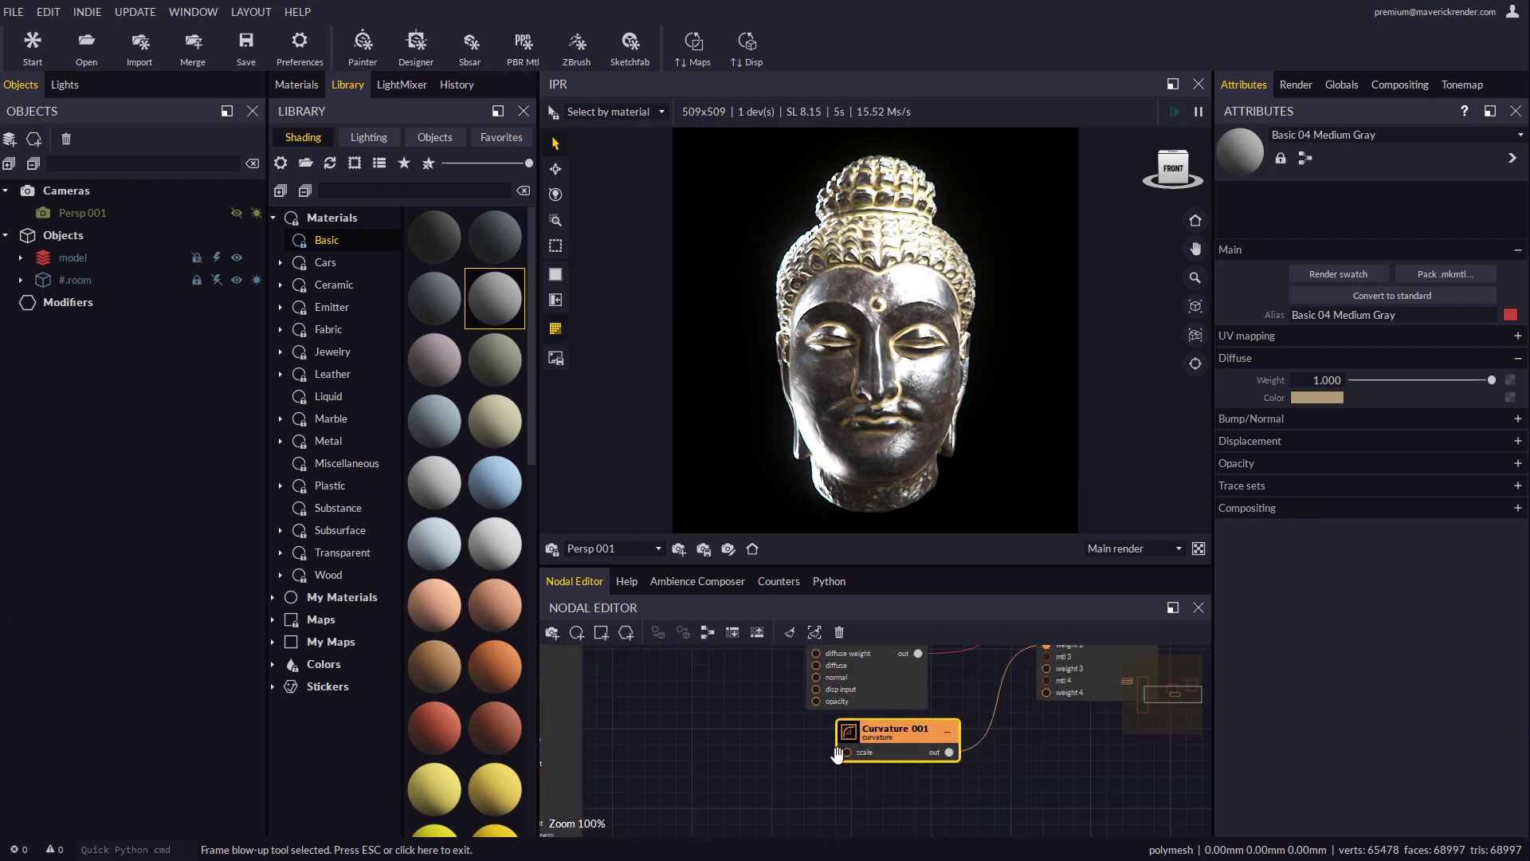
{"action": "left_click", "coordinate": [705, 733]}
{"action": "right_click", "coordinate": [705, 733]}
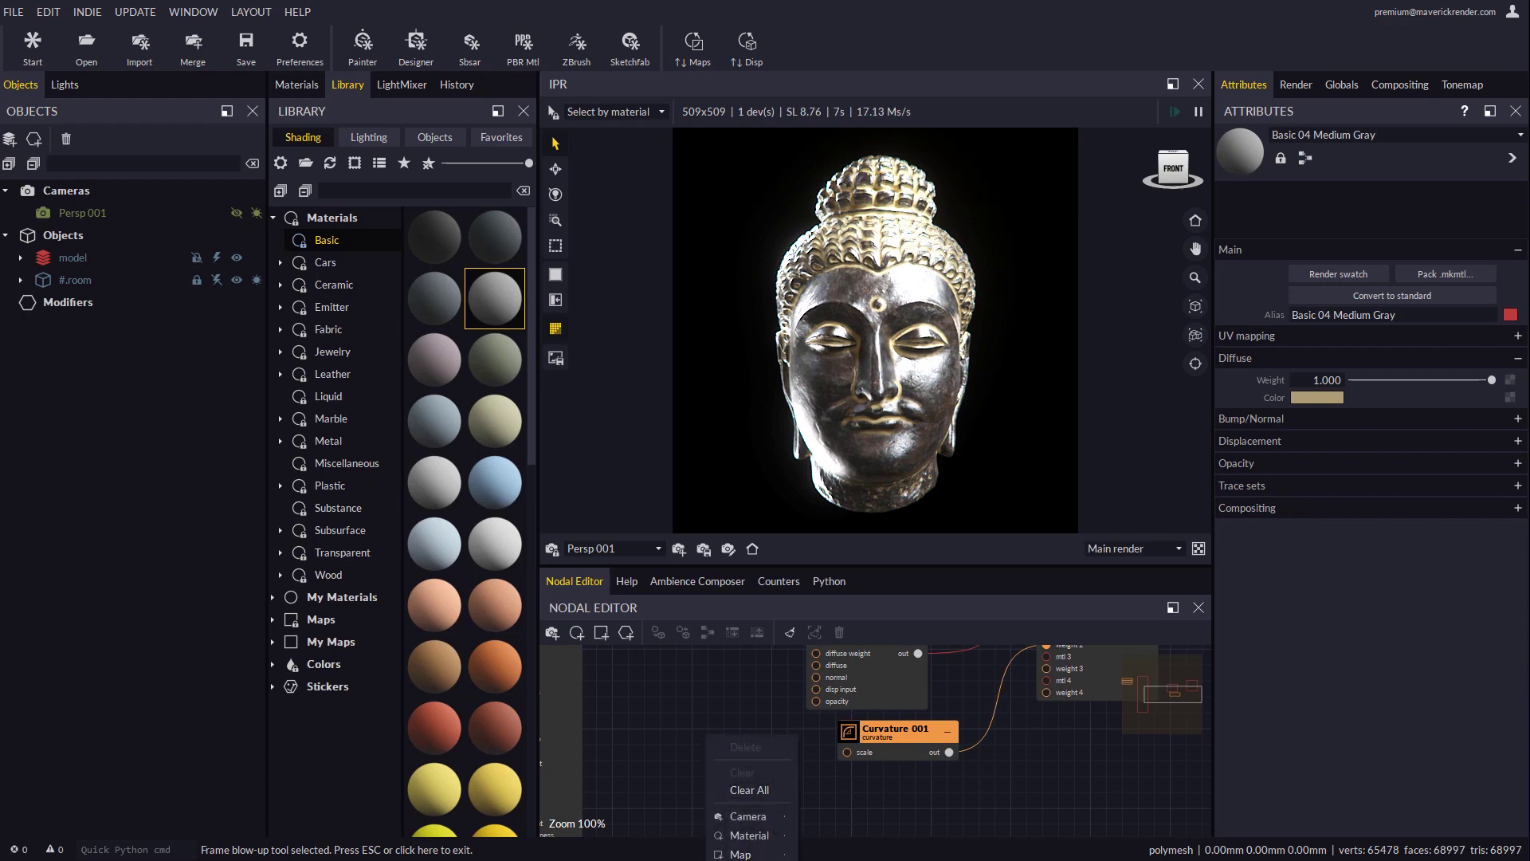
{"action": "mouse_move", "coordinate": [746, 854]}
{"action": "left_click", "coordinate": [834, 565]}
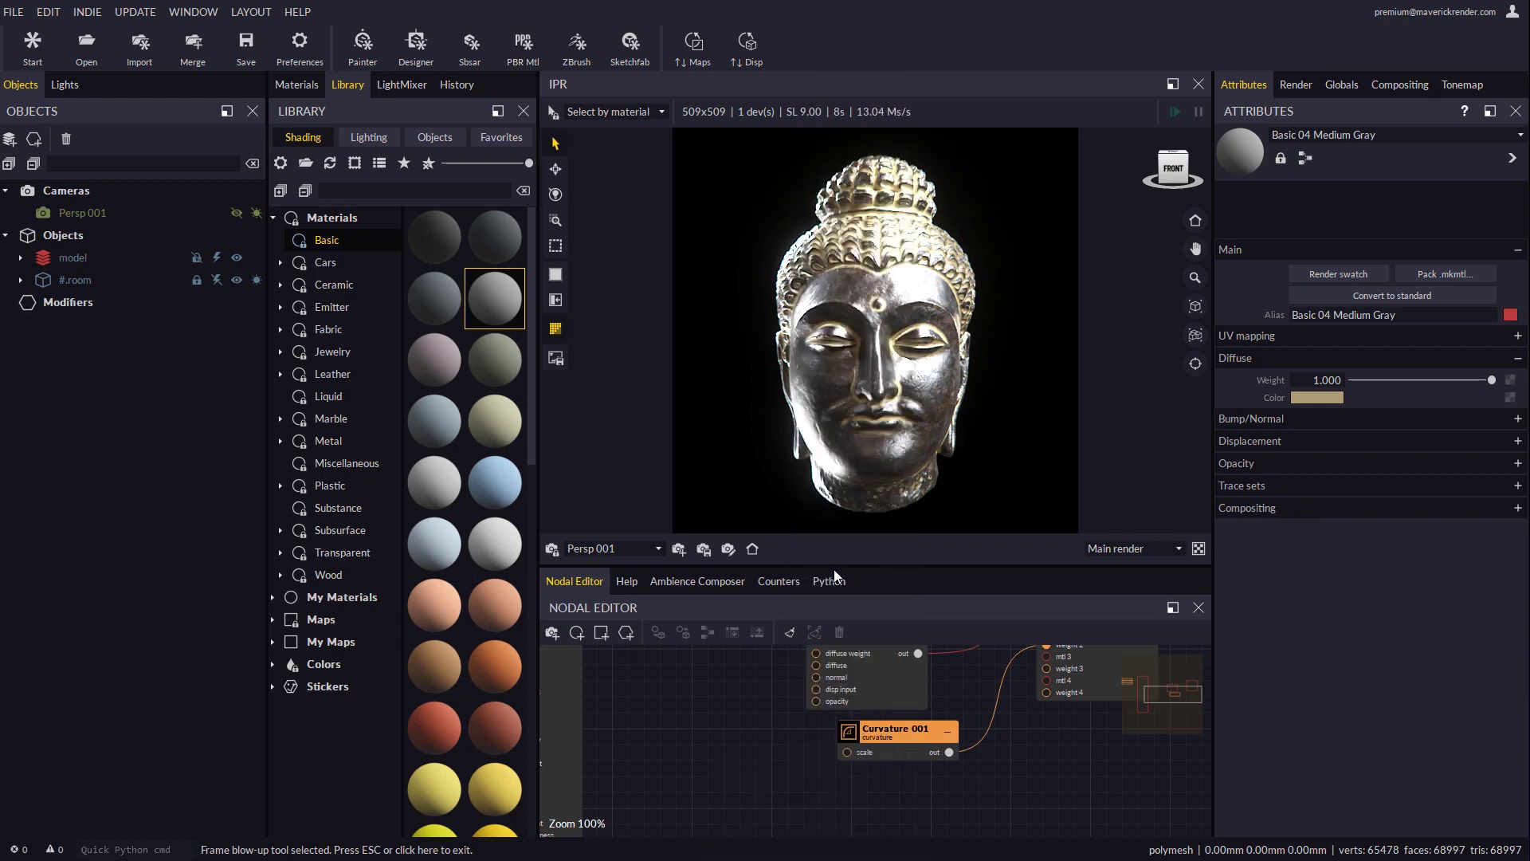
{"action": "left_click_drag", "start_coordinate": [777, 753], "coordinate": [847, 752]}
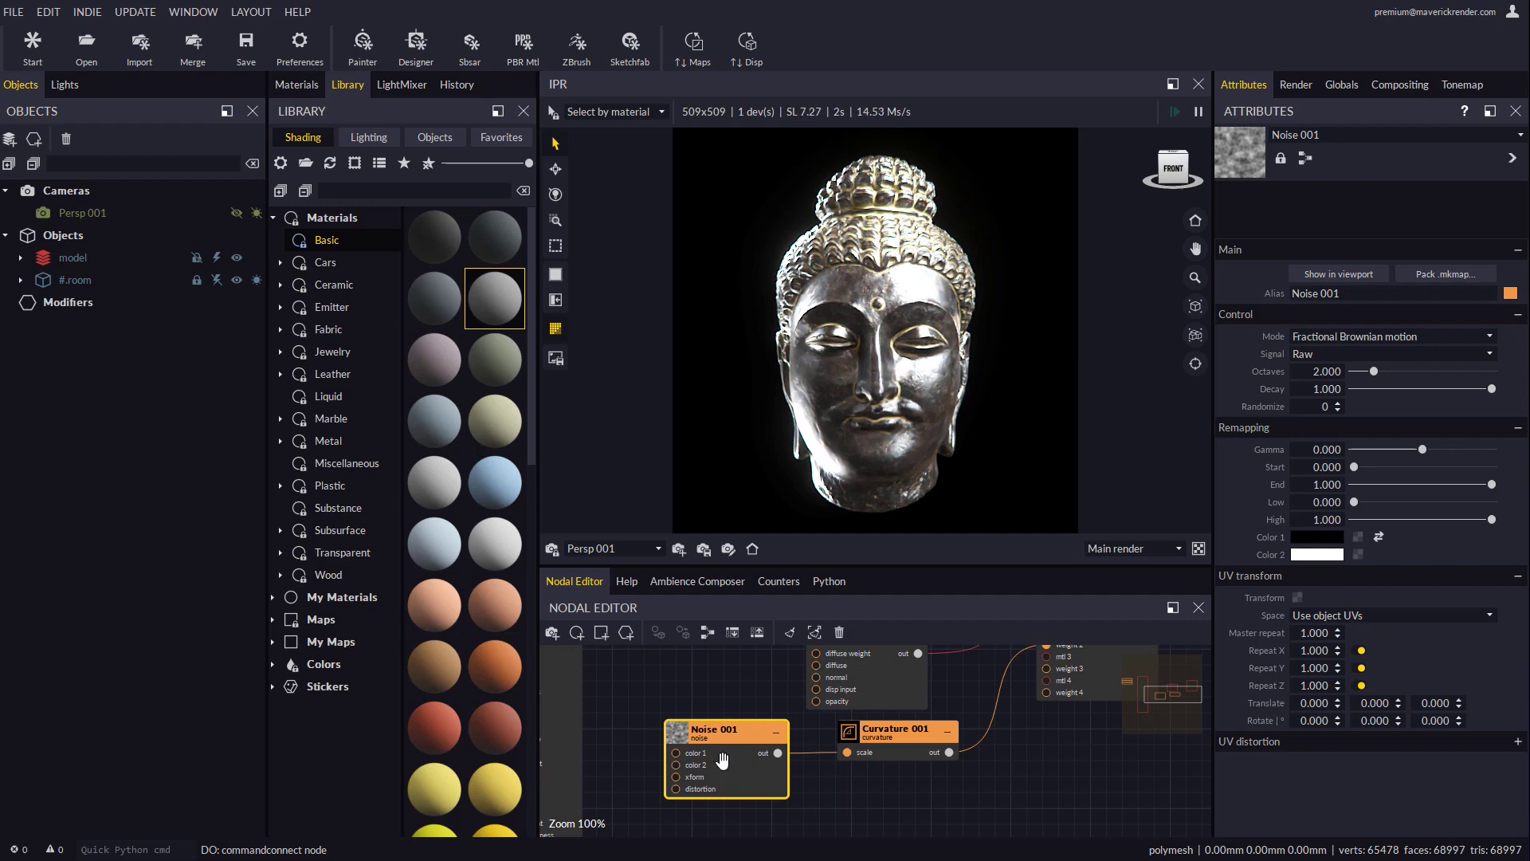
Preview the noise map on the model and set its UV transform space to Local object space
{"action": "left_click", "coordinate": [1333, 276]}
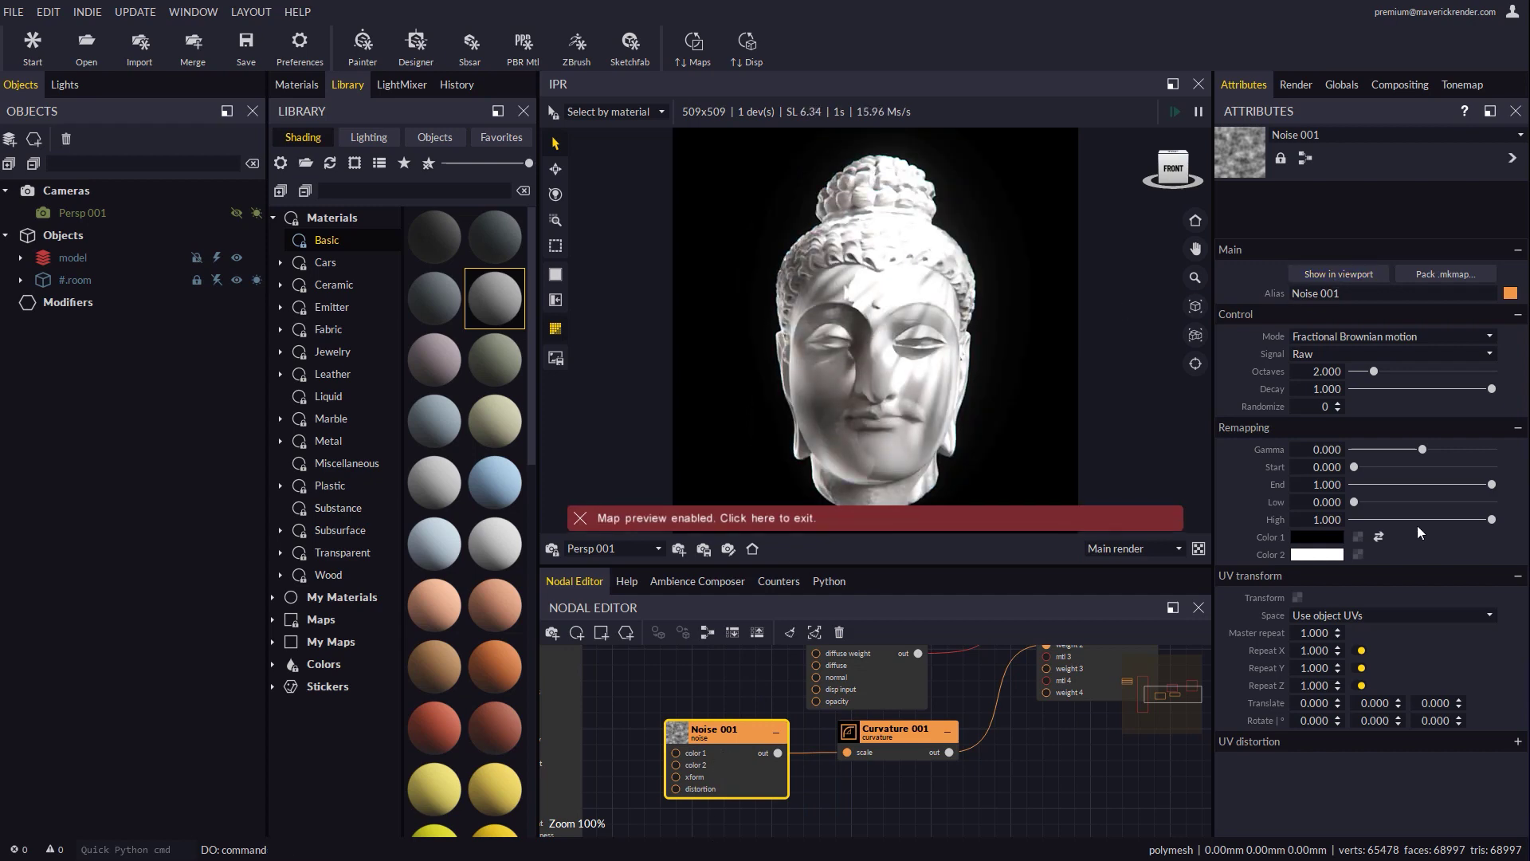
{"action": "left_click", "coordinate": [1316, 616]}
{"action": "left_click", "coordinate": [1321, 642]}
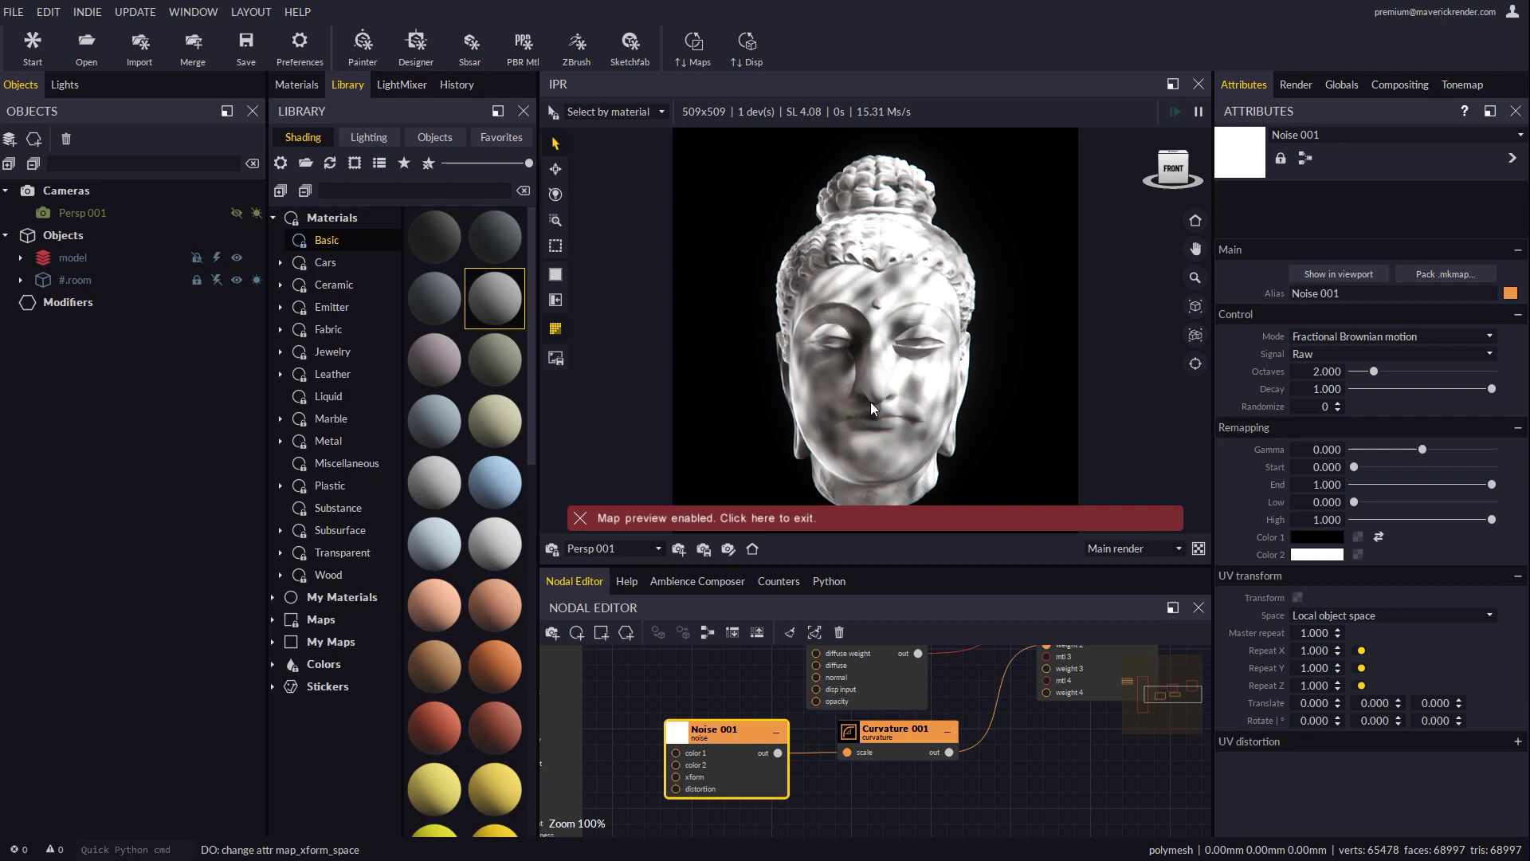
Remap the noise with a start of about 0.312 and an end of about 0.821, and raise its octaves to about 7.96
{"action": "left_click_drag", "start_coordinate": [1354, 467], "coordinate": [1397, 469]}
{"action": "left_click_drag", "start_coordinate": [1492, 485], "coordinate": [1468, 485]}
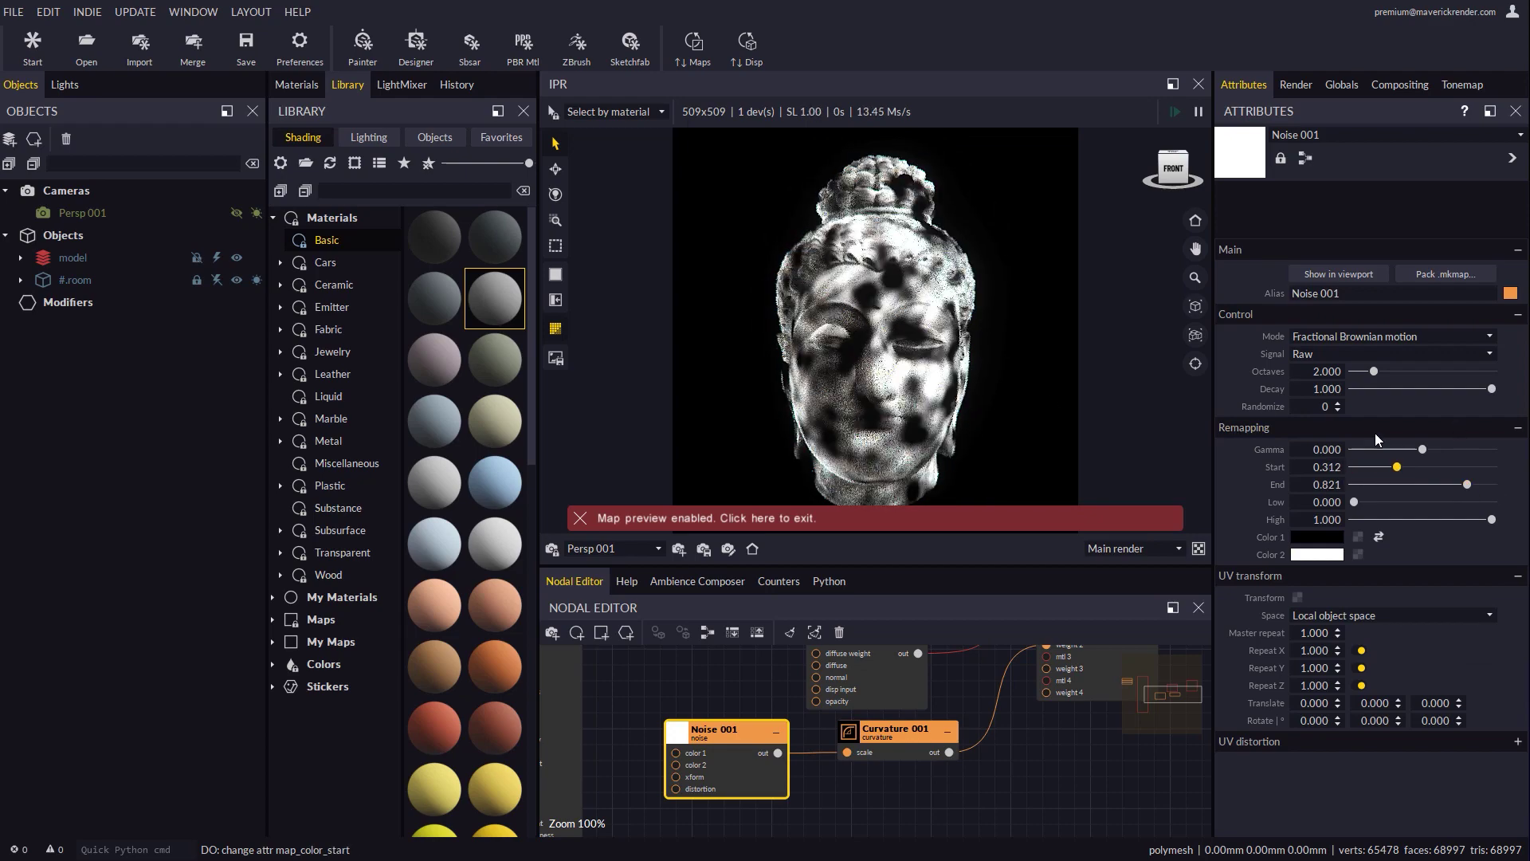
{"action": "left_click_drag", "start_coordinate": [1374, 371], "coordinate": [1492, 371]}
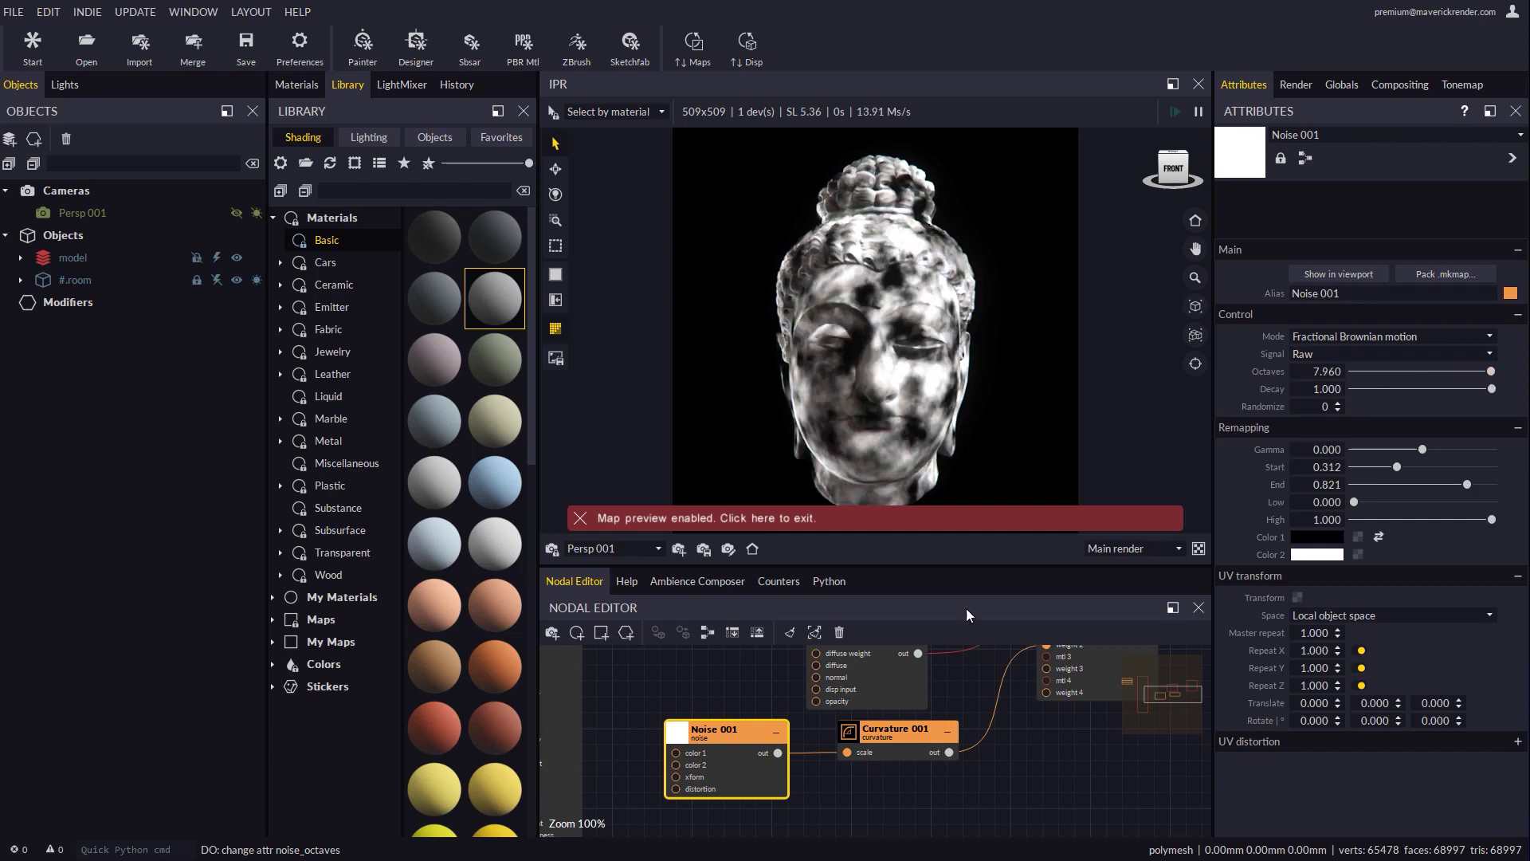
Set the noise map's master repeat to 3
{"action": "left_click_drag", "start_coordinate": [1302, 635], "coordinate": [1353, 638]}
{"action": "type", "text": "3"}
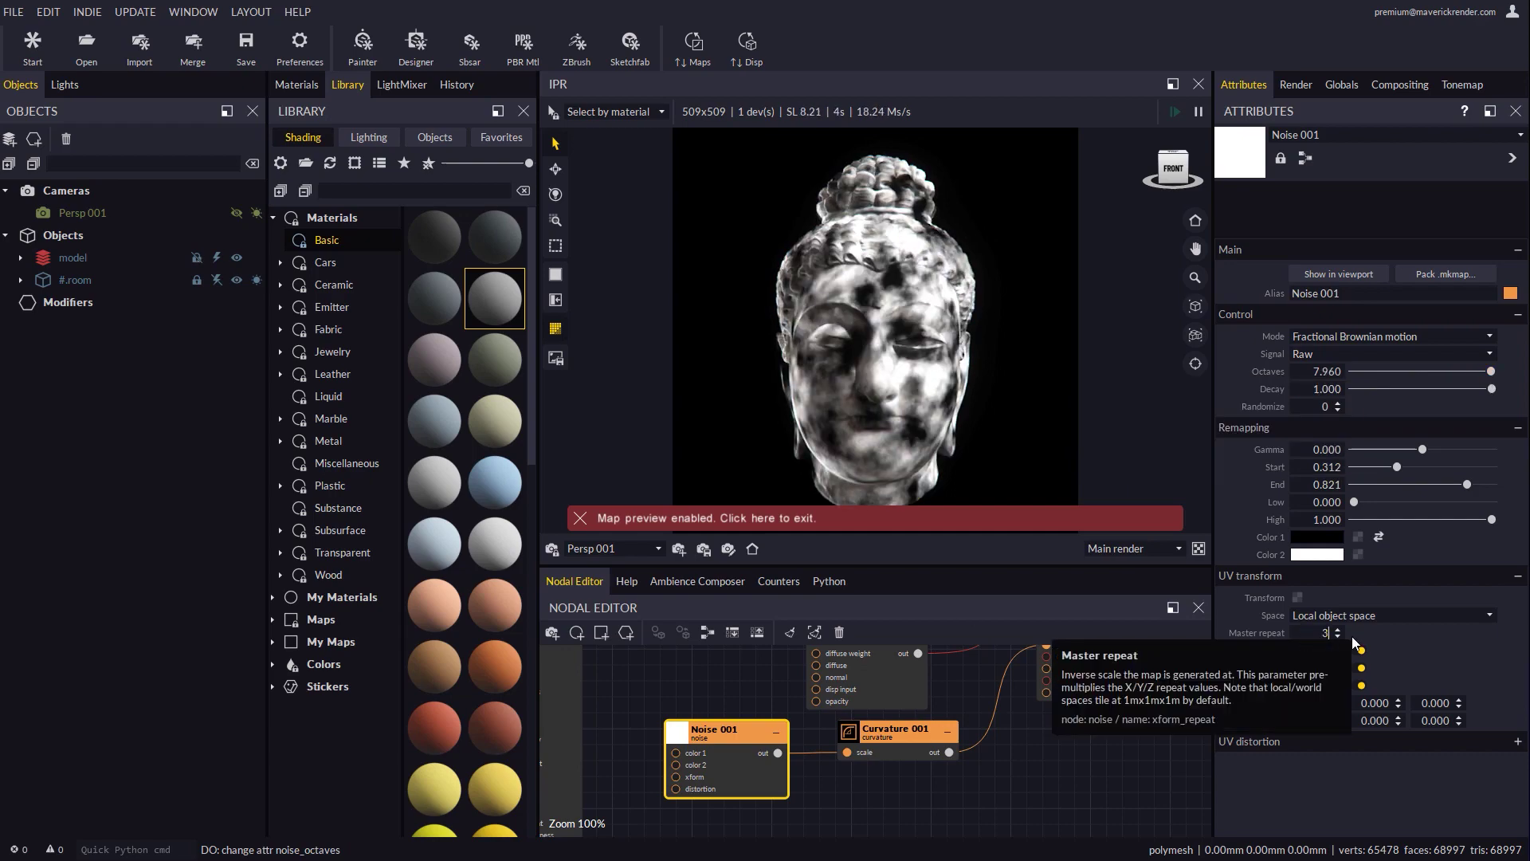
{"action": "key", "text": "Return"}
Exit the noise preview, blow up the render on the face, and preview the Curvature 001 map instead
{"action": "left_click", "coordinate": [555, 220]}
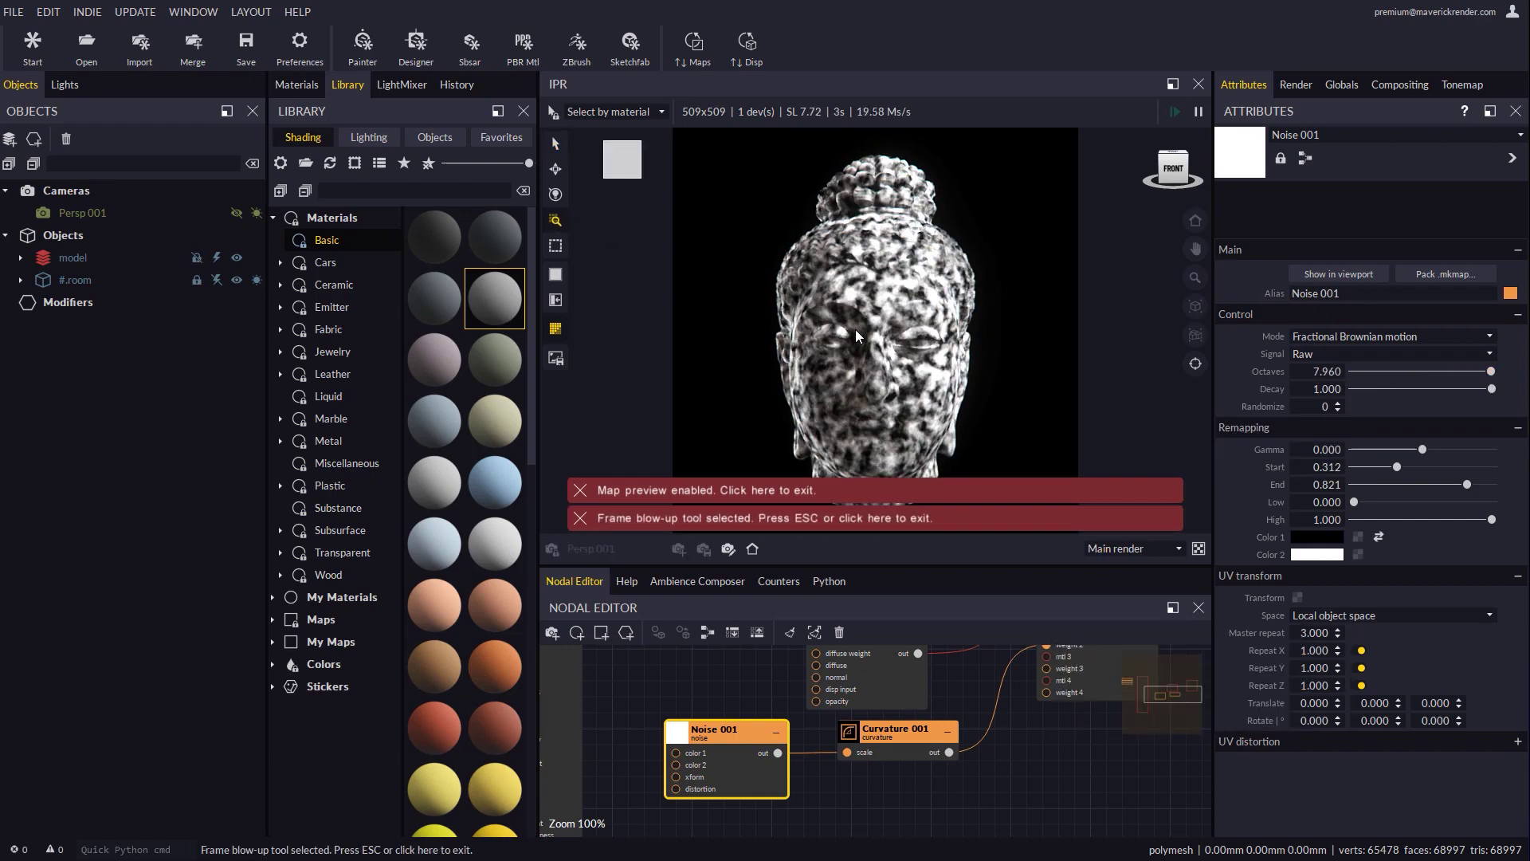
{"action": "left_click", "coordinate": [690, 493]}
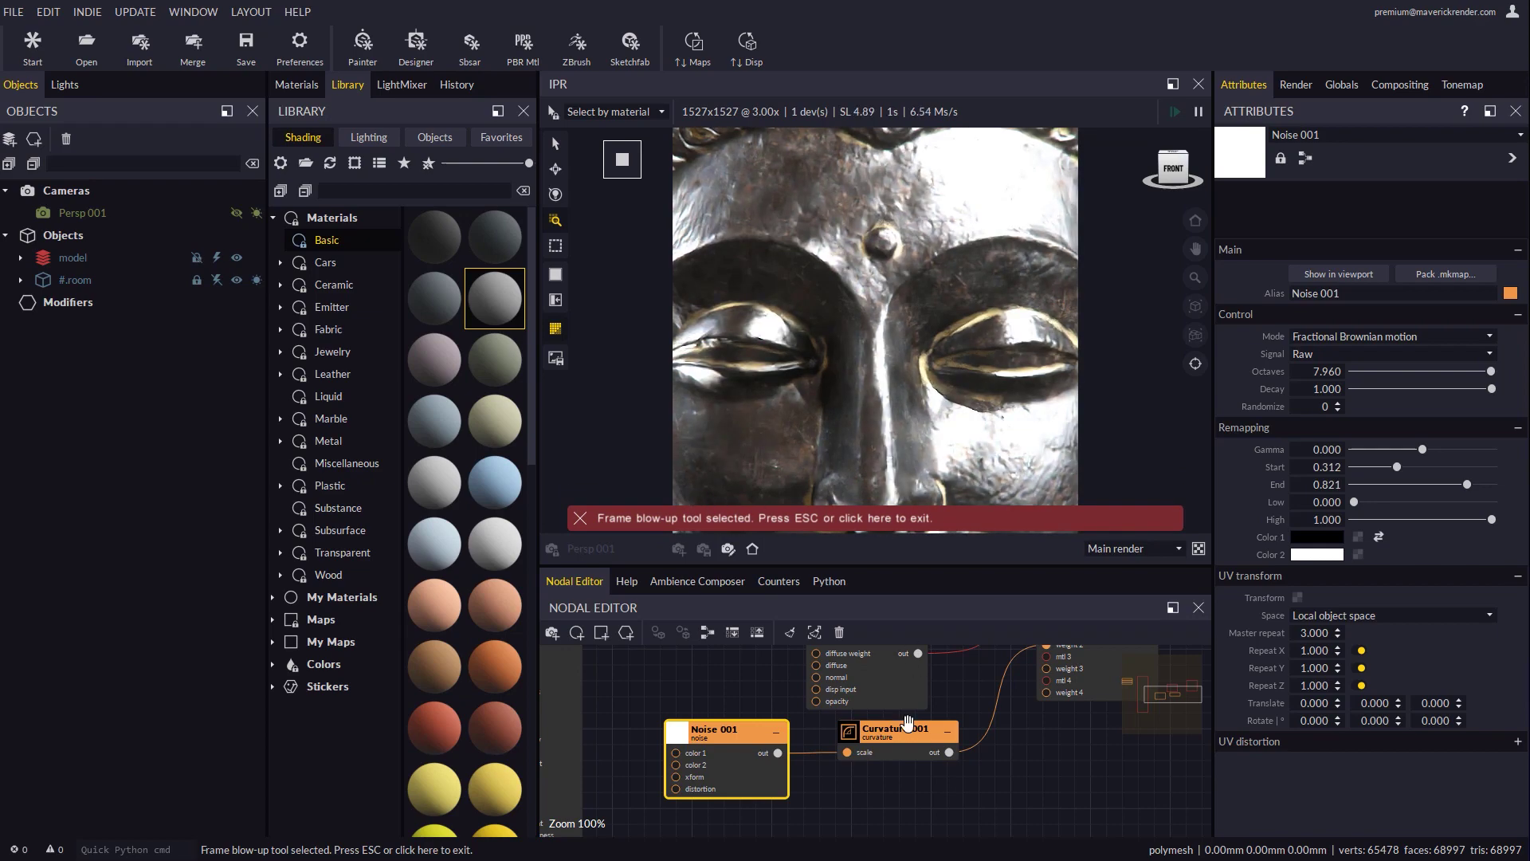
{"action": "left_click", "coordinate": [902, 731]}
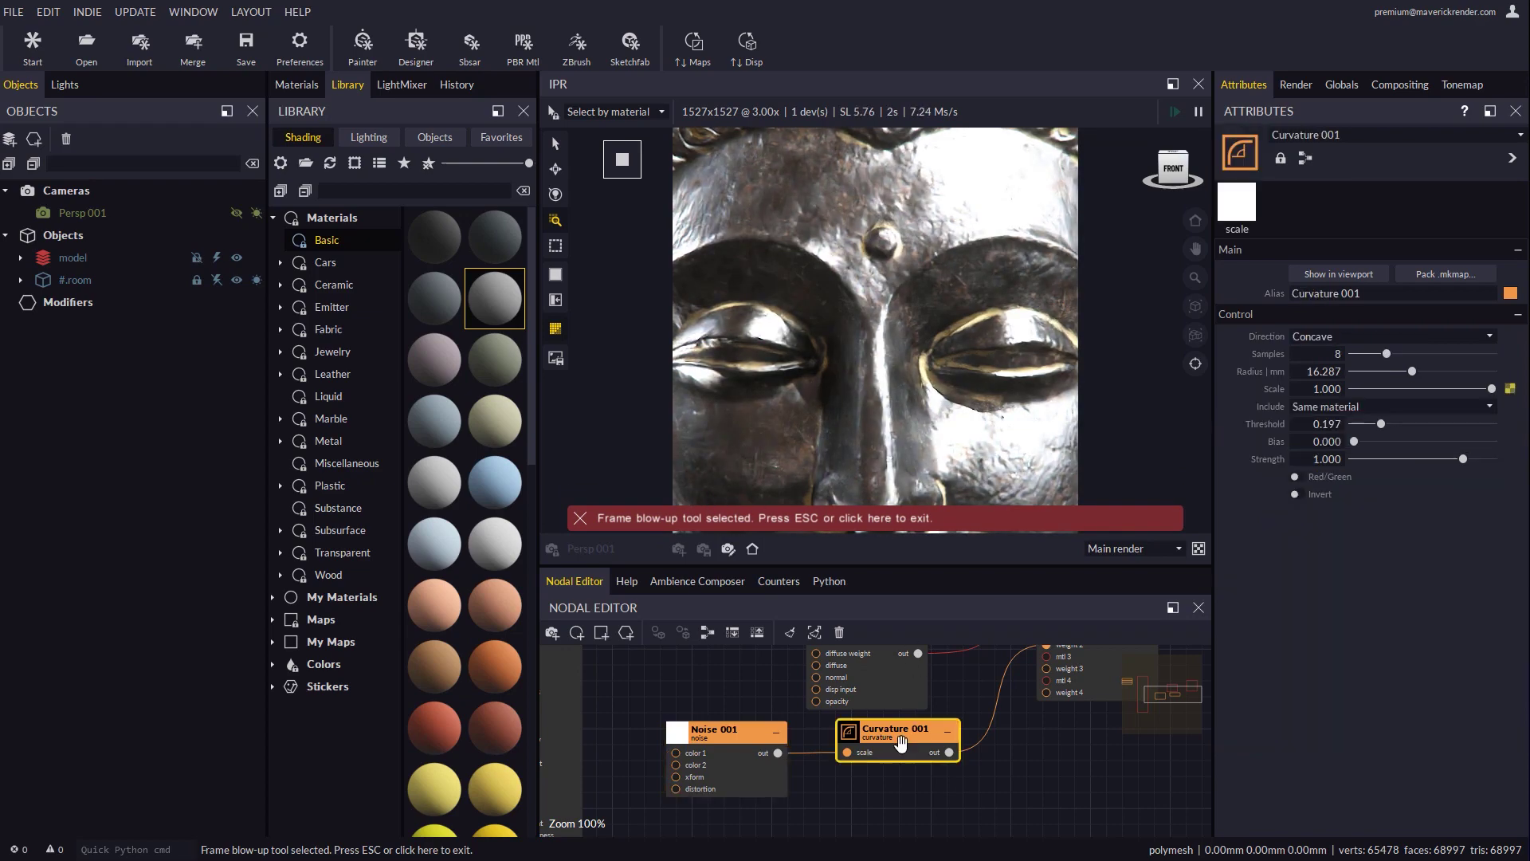
{"action": "left_click", "coordinate": [1317, 275]}
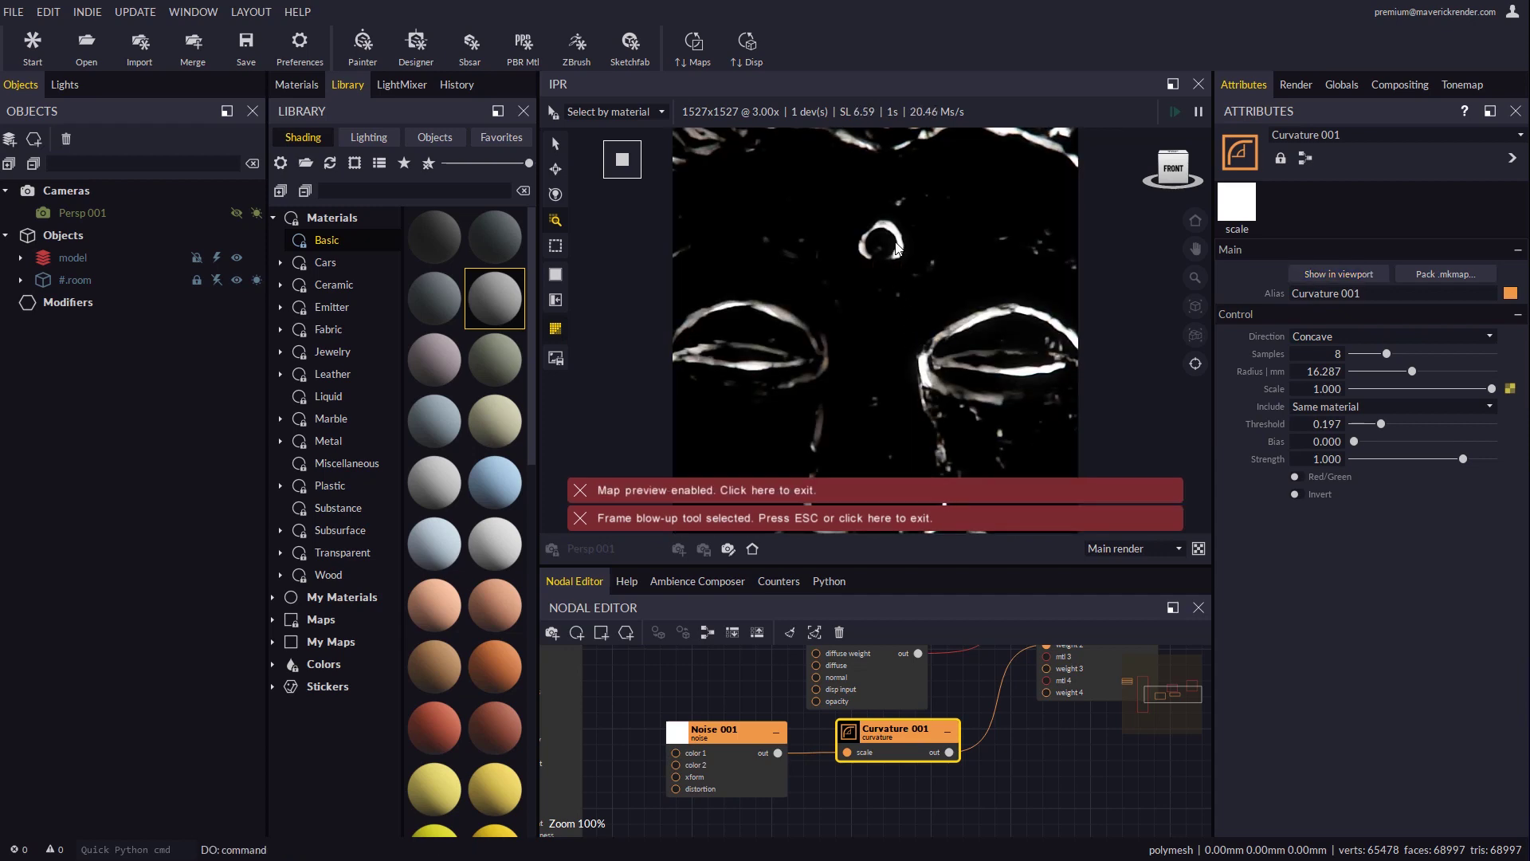
{"action": "left_click_drag", "start_coordinate": [896, 243], "coordinate": [905, 381]}
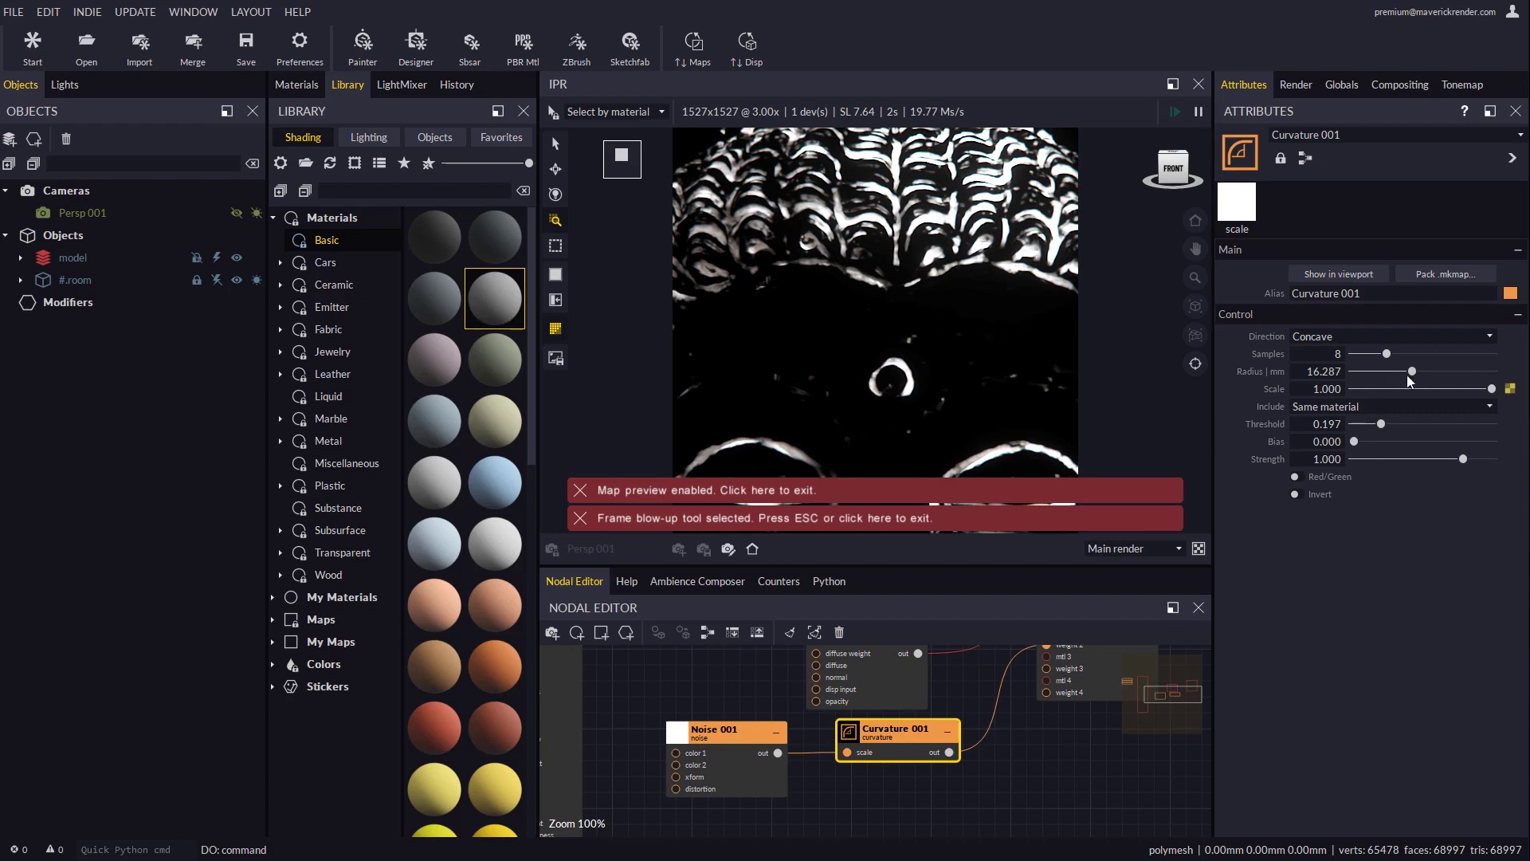
Try a curvature radius of about 76.424 mm and settle on about 27.305 mm
{"action": "left_click_drag", "start_coordinate": [1413, 371], "coordinate": [1431, 371]}
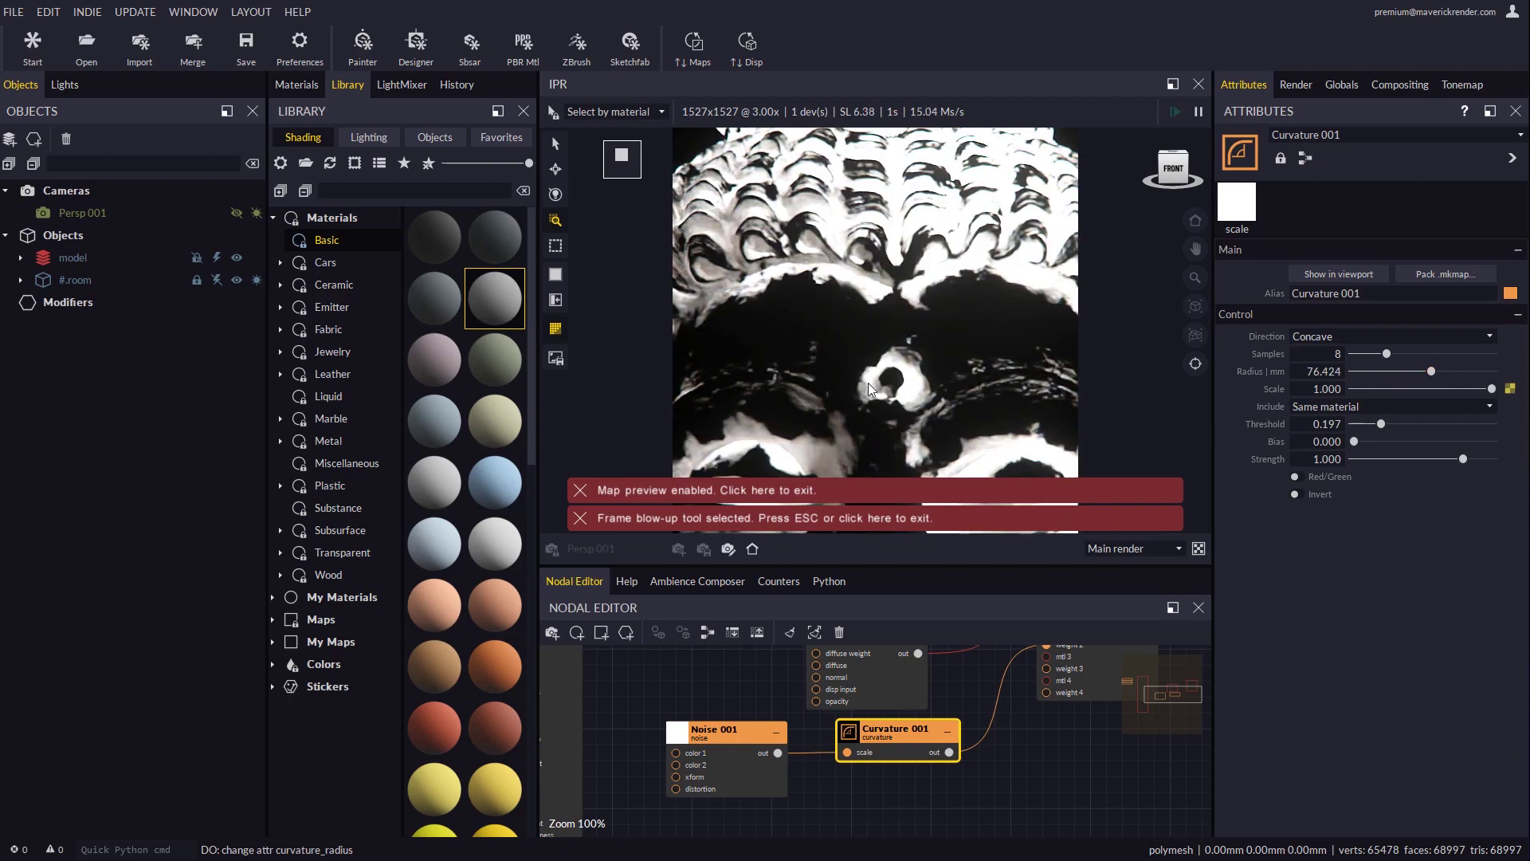
{"action": "left_click_drag", "start_coordinate": [869, 384], "coordinate": [863, 251]}
{"action": "left_click_drag", "start_coordinate": [781, 332], "coordinate": [720, 321]}
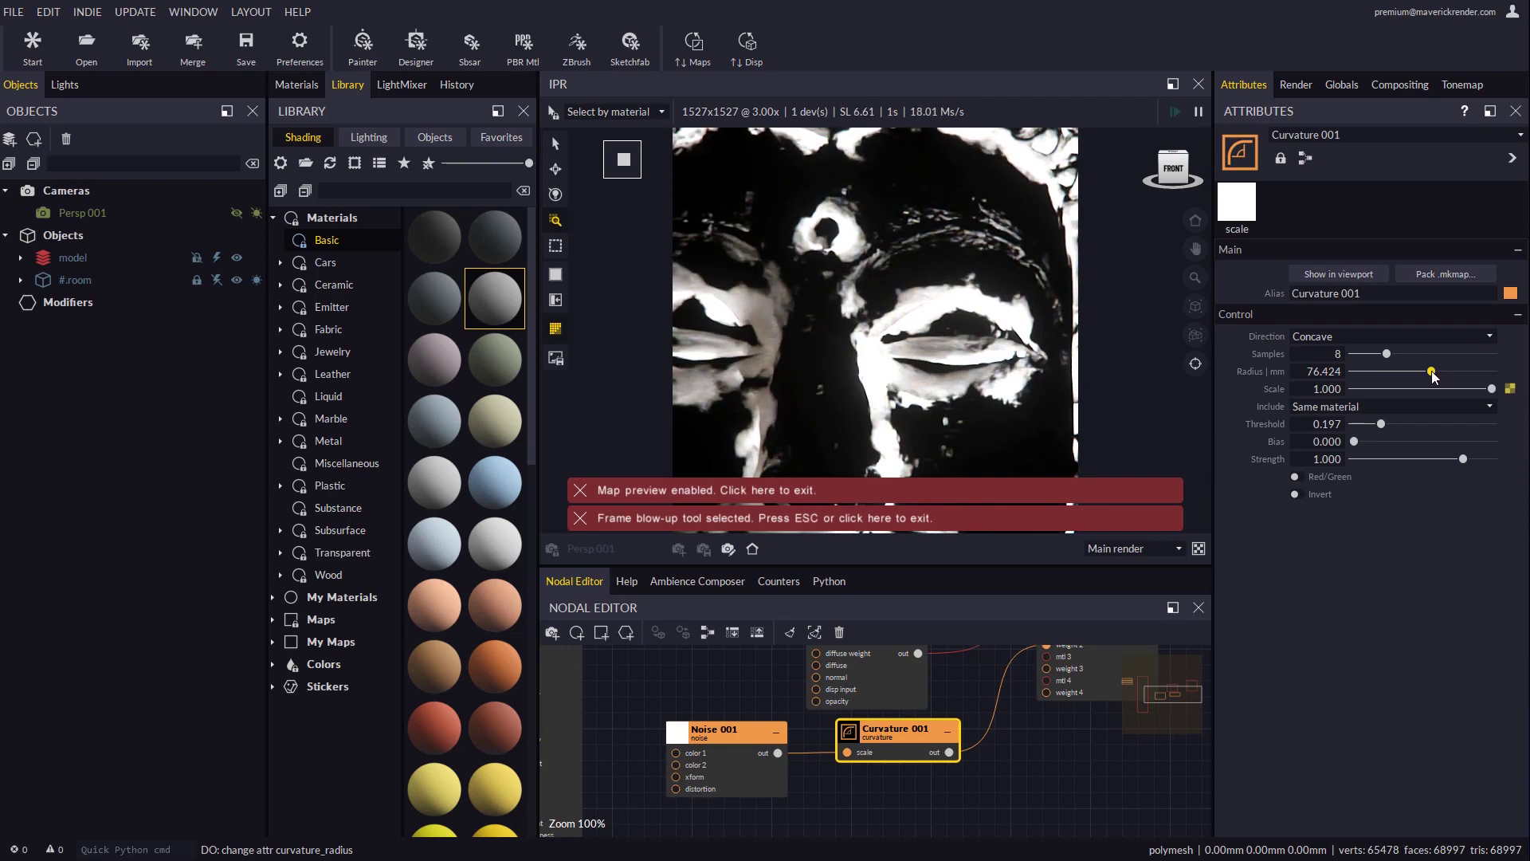
{"action": "left_click_drag", "start_coordinate": [1432, 376], "coordinate": [1421, 378]}
Set the Noise 001 map's master repeat to 10 and exit the map preview
{"action": "left_click", "coordinate": [745, 773]}
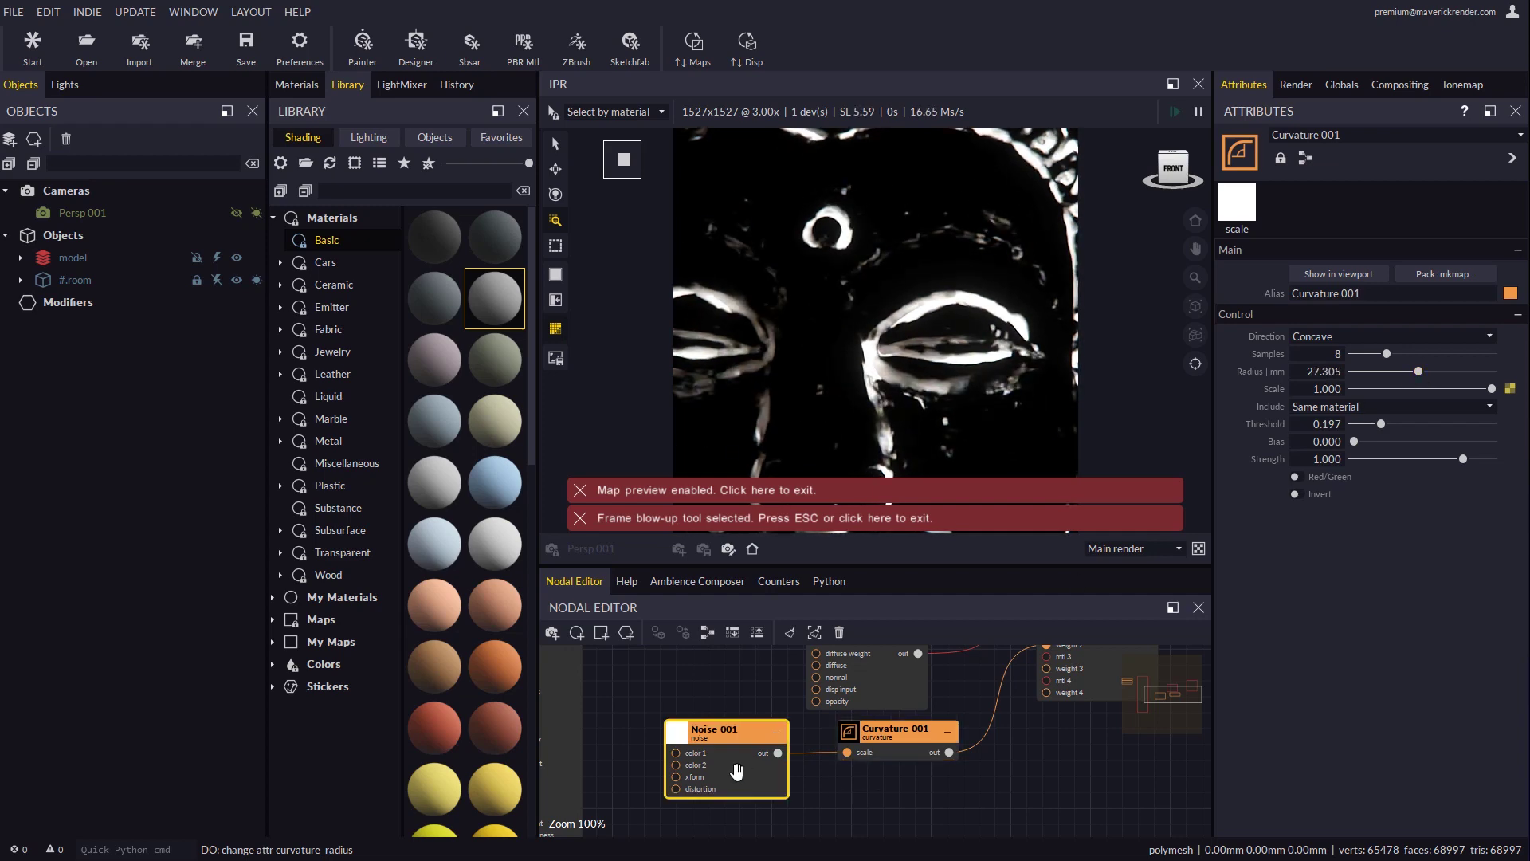
{"action": "left_click", "coordinate": [1303, 633]}
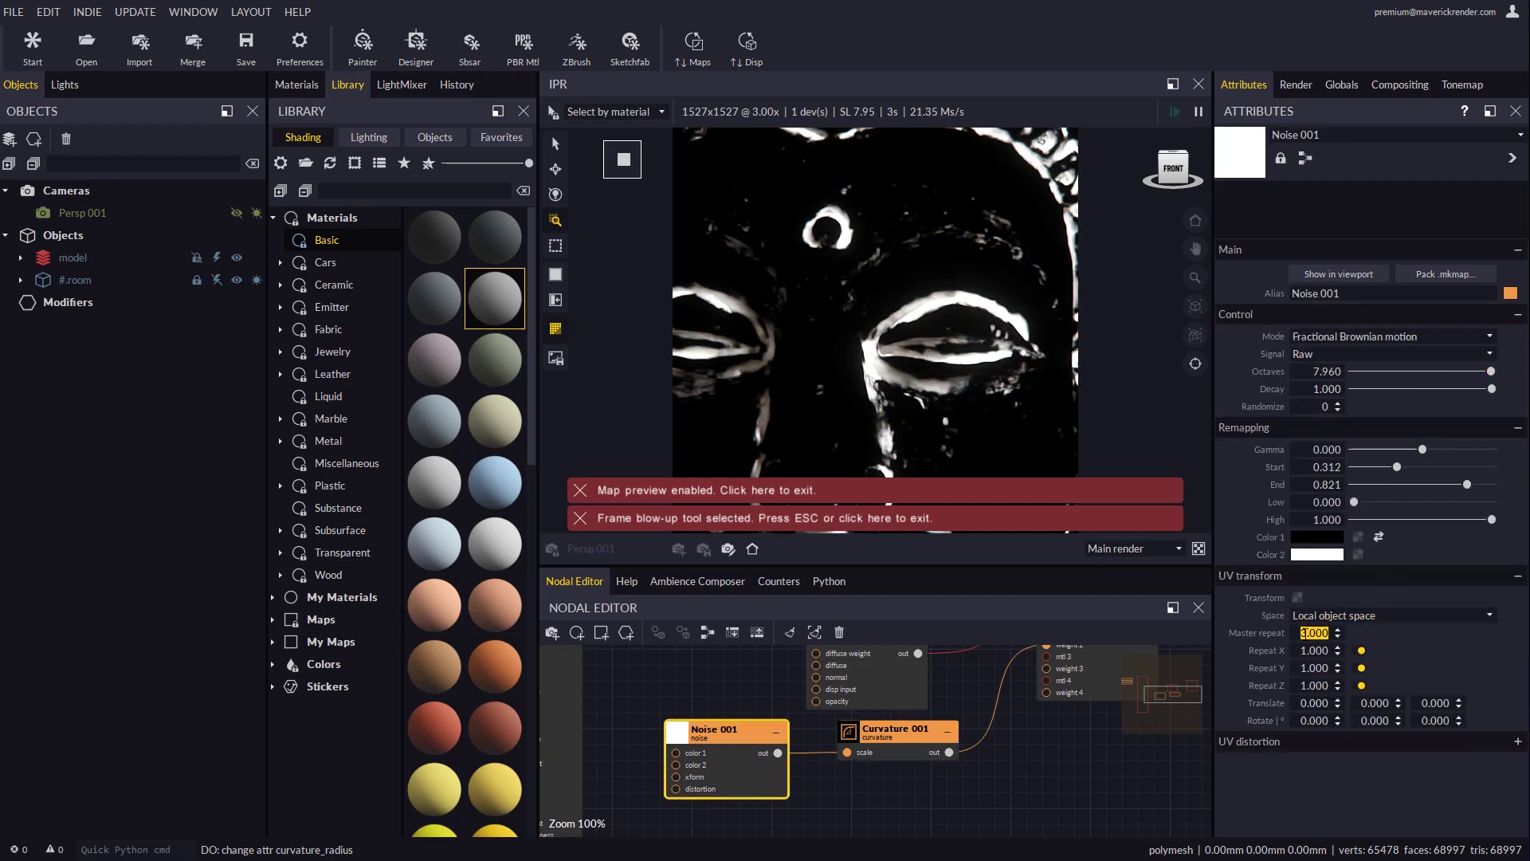
{"action": "type", "text": "10"}
{"action": "key", "text": "Return"}
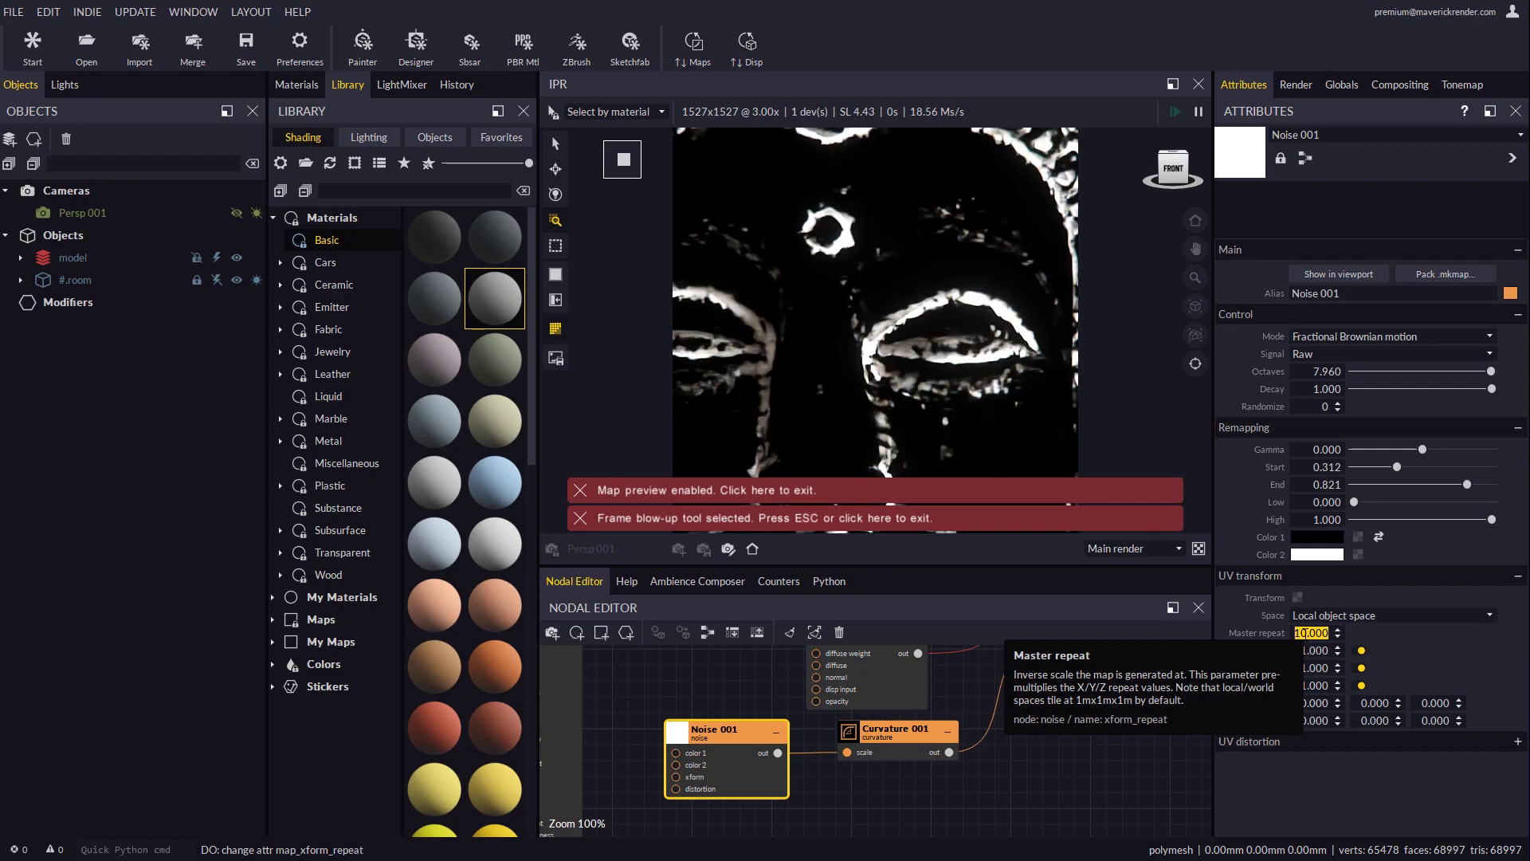
{"action": "left_click_drag", "start_coordinate": [909, 297], "coordinate": [918, 394]}
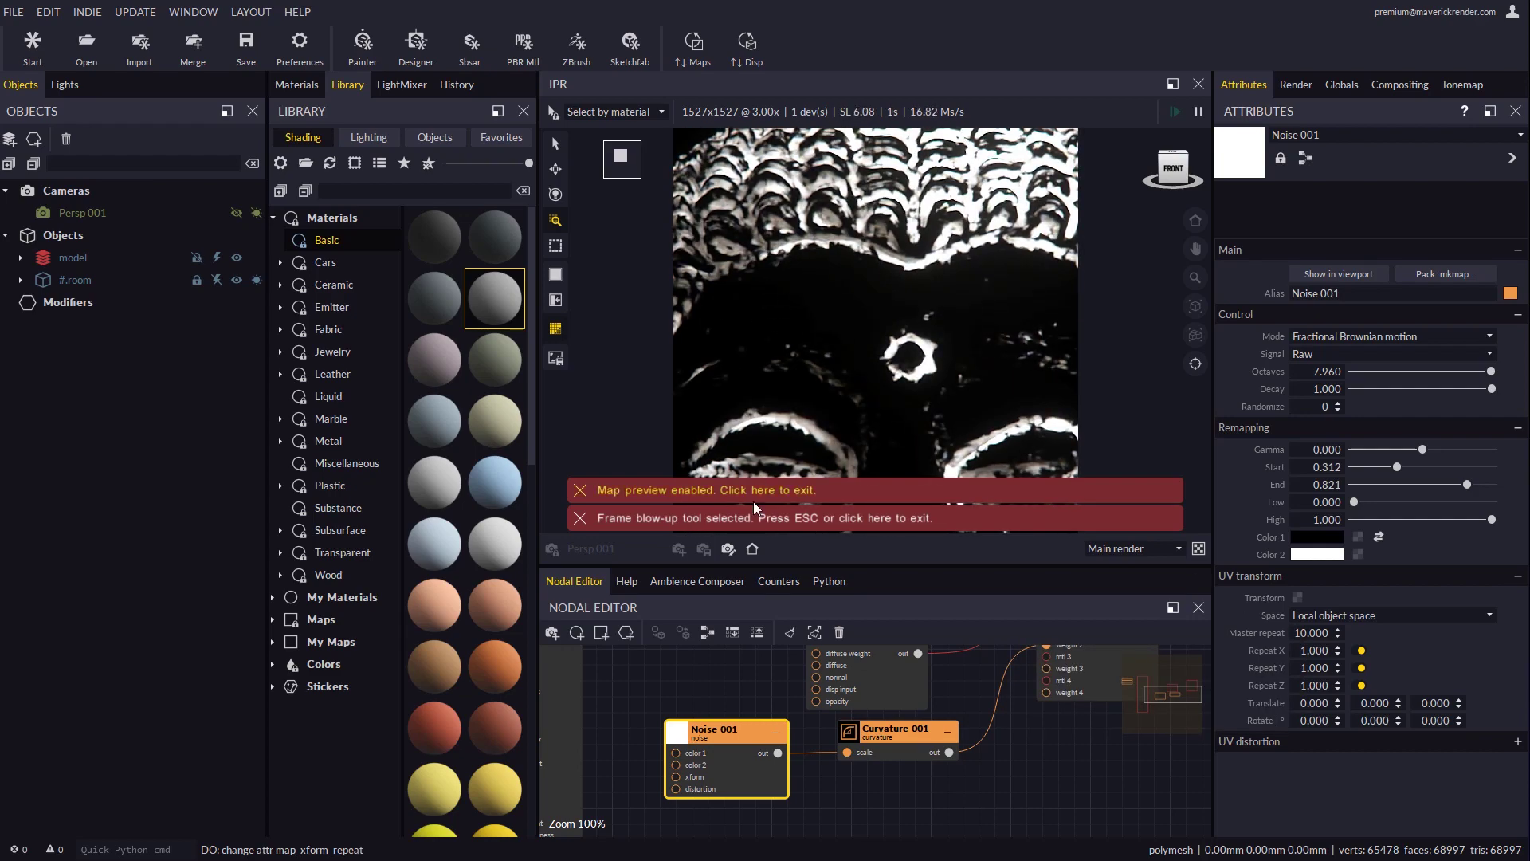
{"action": "left_click", "coordinate": [726, 491]}
Examine the noise-broken dirt around the eyes, forehead and hair curls in the blown-up render, then exit the blow-up
{"action": "left_click_drag", "start_coordinate": [979, 477], "coordinate": [915, 395]}
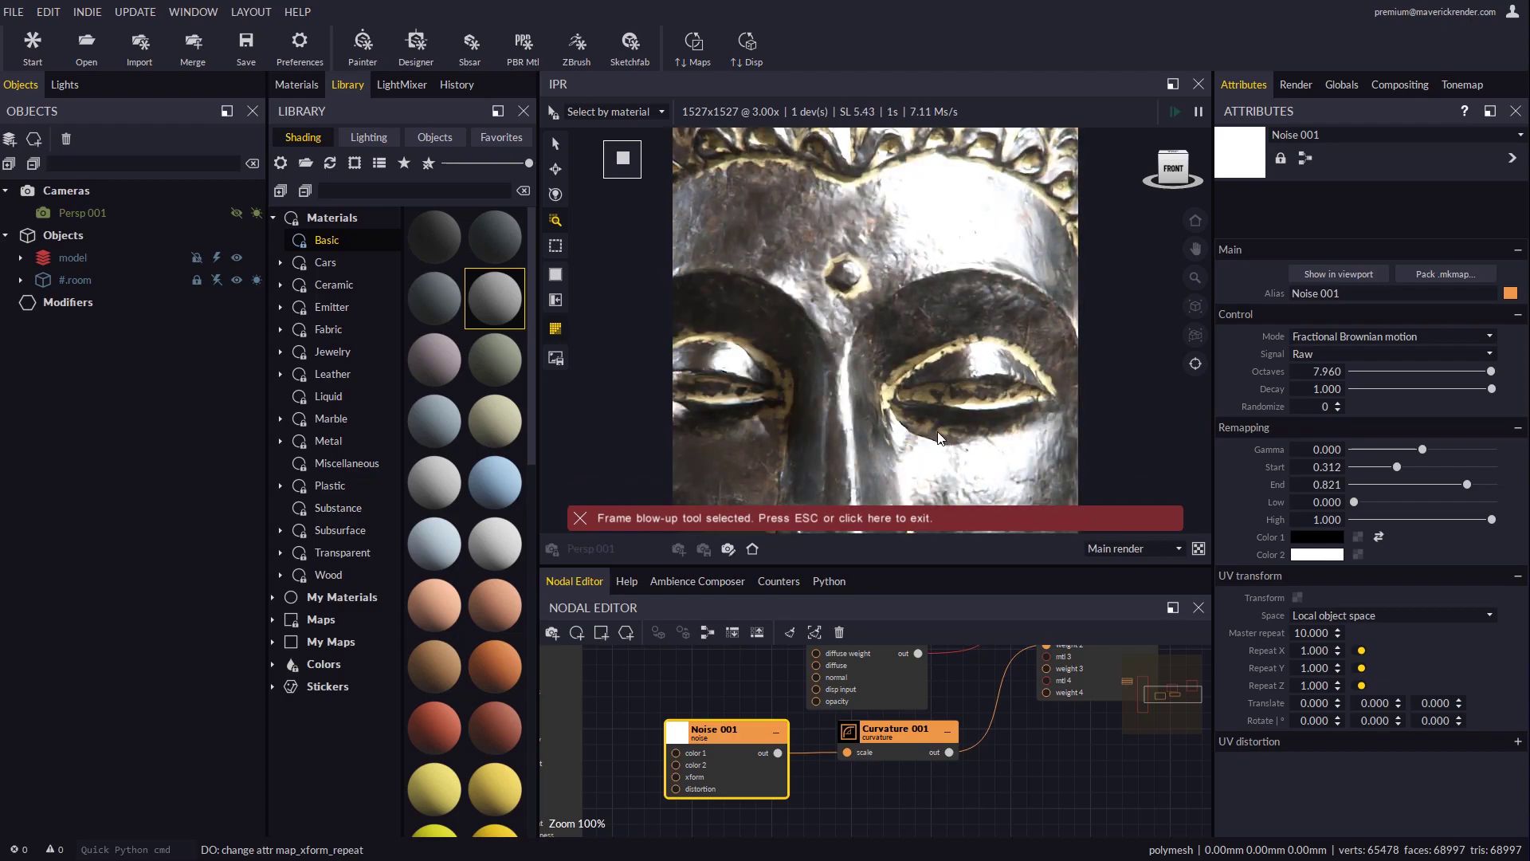
{"action": "left_click_drag", "start_coordinate": [881, 207], "coordinate": [789, 267]}
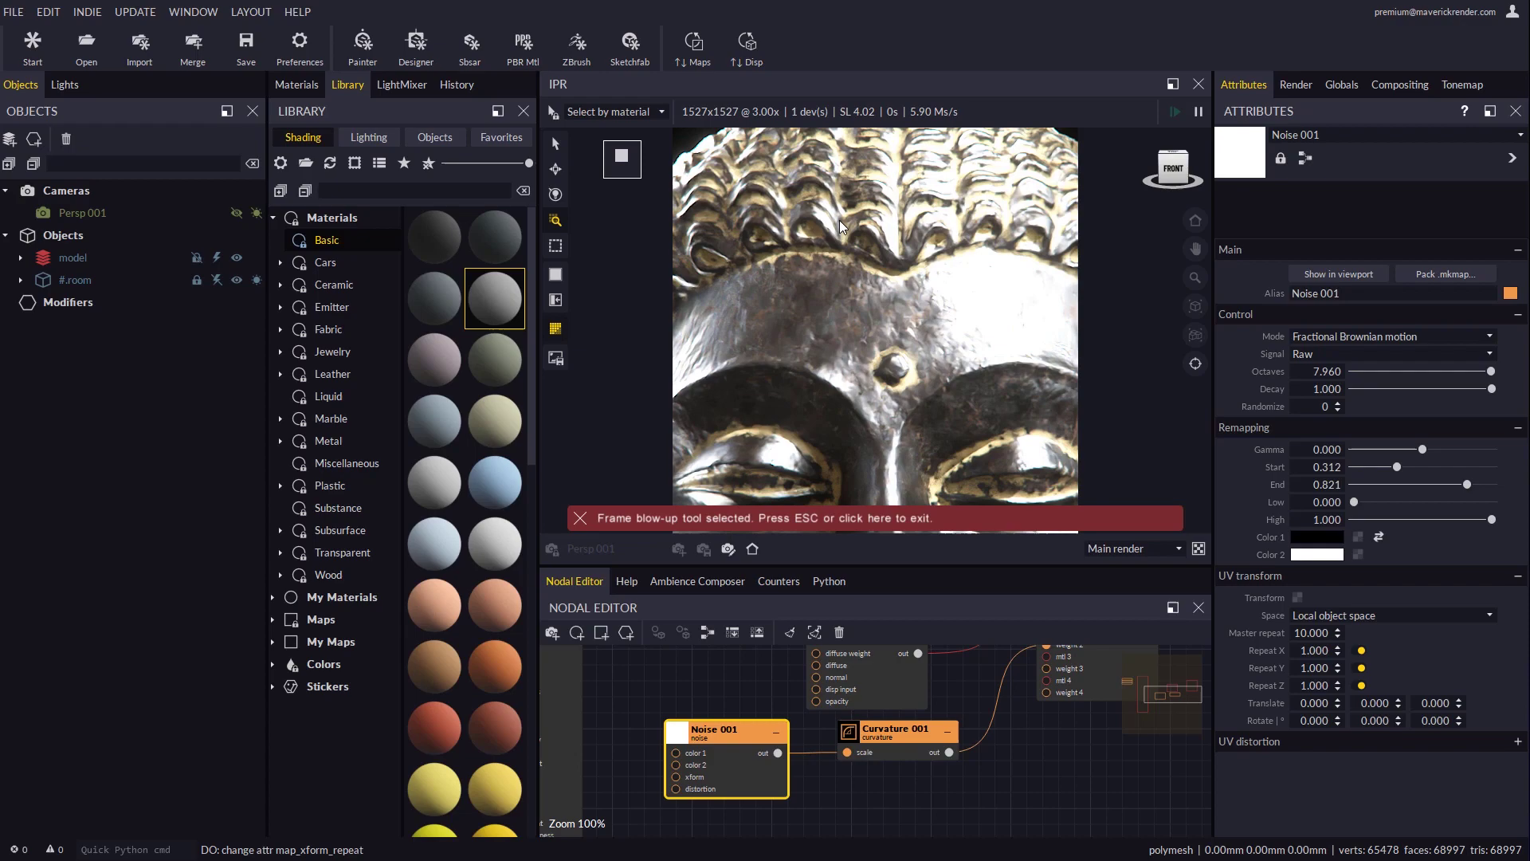
{"action": "scroll", "coordinate": [865, 233], "scroll_direction": "down", "scroll_amount": 3}
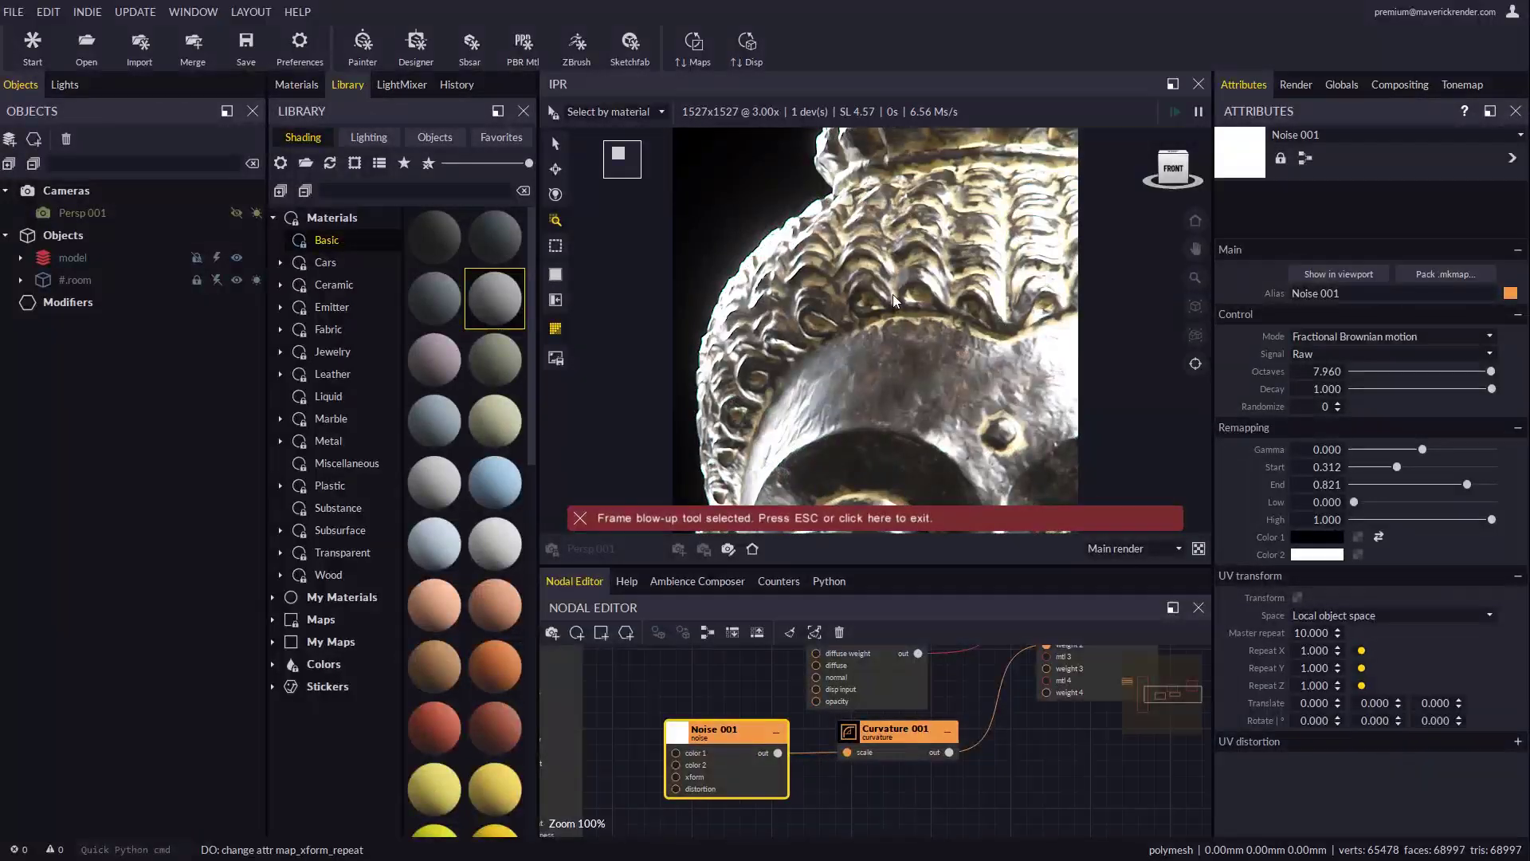
{"action": "left_click_drag", "start_coordinate": [897, 294], "coordinate": [883, 132]}
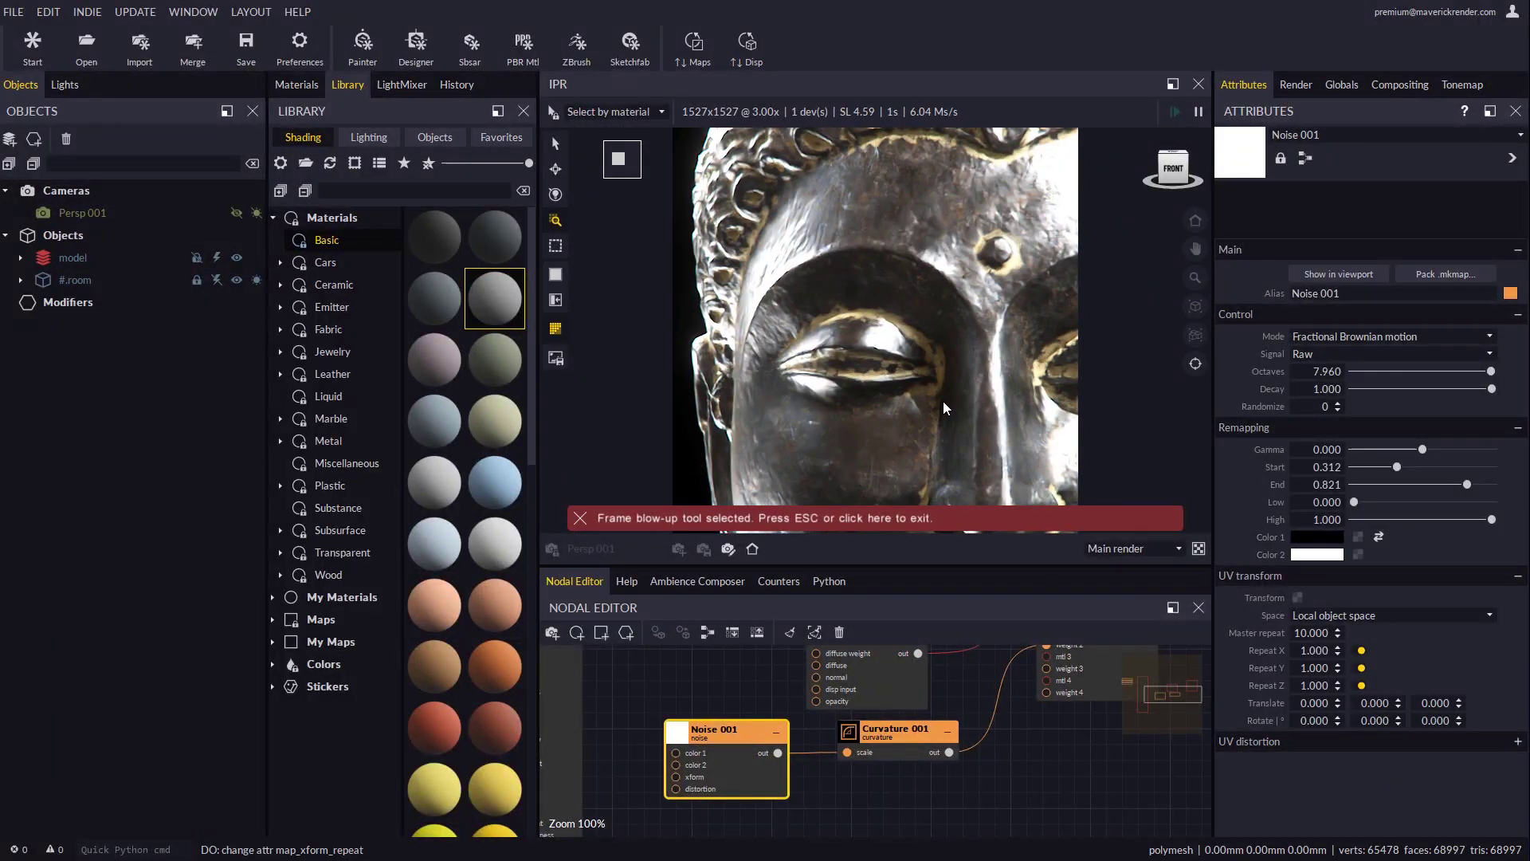
{"action": "left_click_drag", "start_coordinate": [907, 338], "coordinate": [769, 460]}
{"action": "left_click_drag", "start_coordinate": [832, 171], "coordinate": [830, 271]}
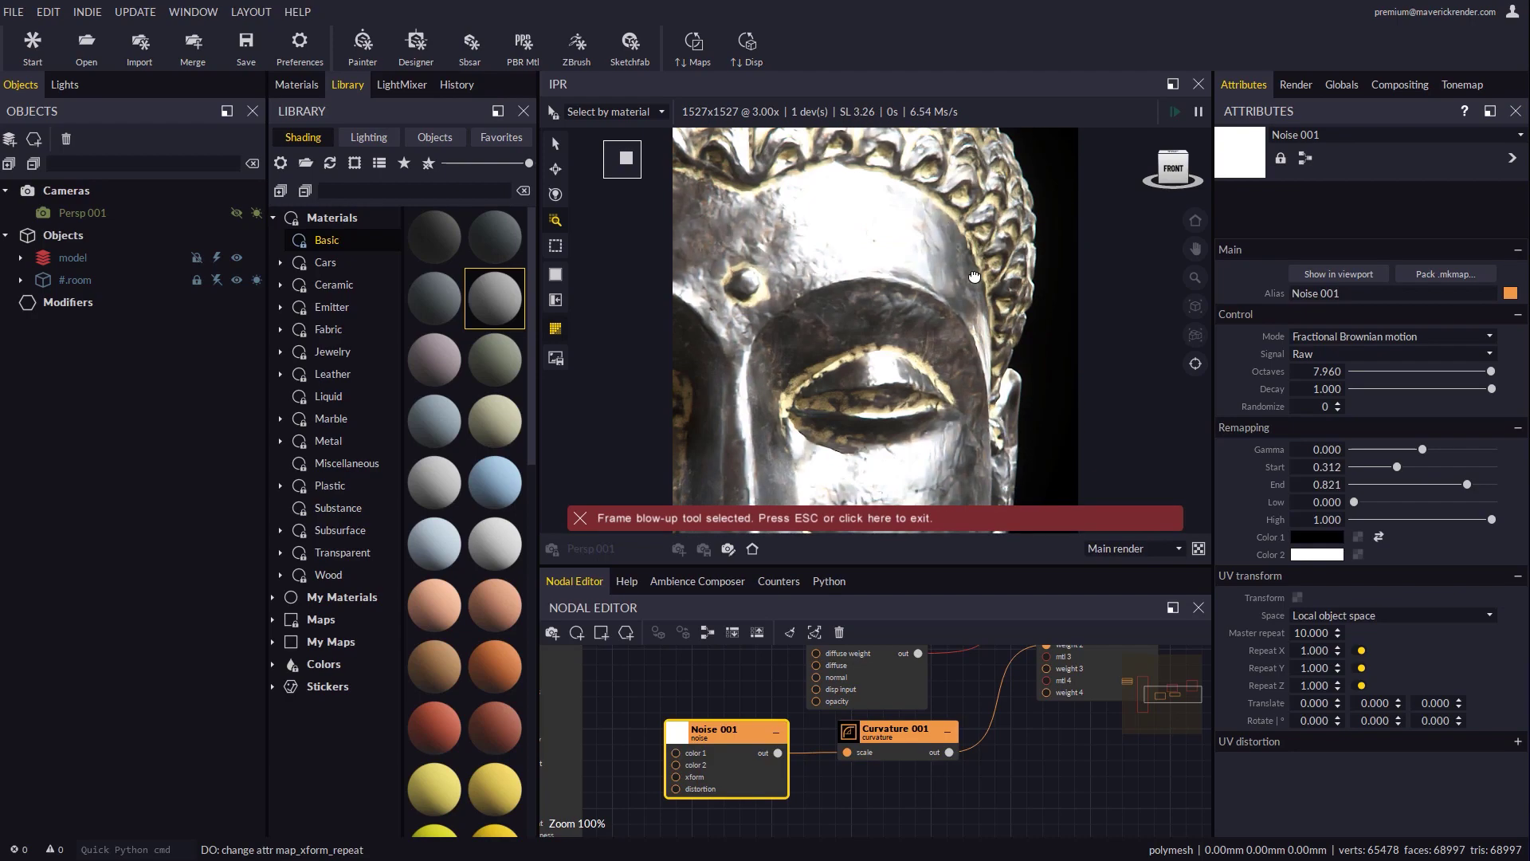
{"action": "left_click_drag", "start_coordinate": [962, 222], "coordinate": [972, 279]}
{"action": "key", "text": "Escape"}
Shift the Blend, Curvature and Noise nodes to the right of the node graph and enlarge the render viewport
{"action": "scroll", "coordinate": [917, 729], "scroll_direction": "down", "scroll_amount": 4}
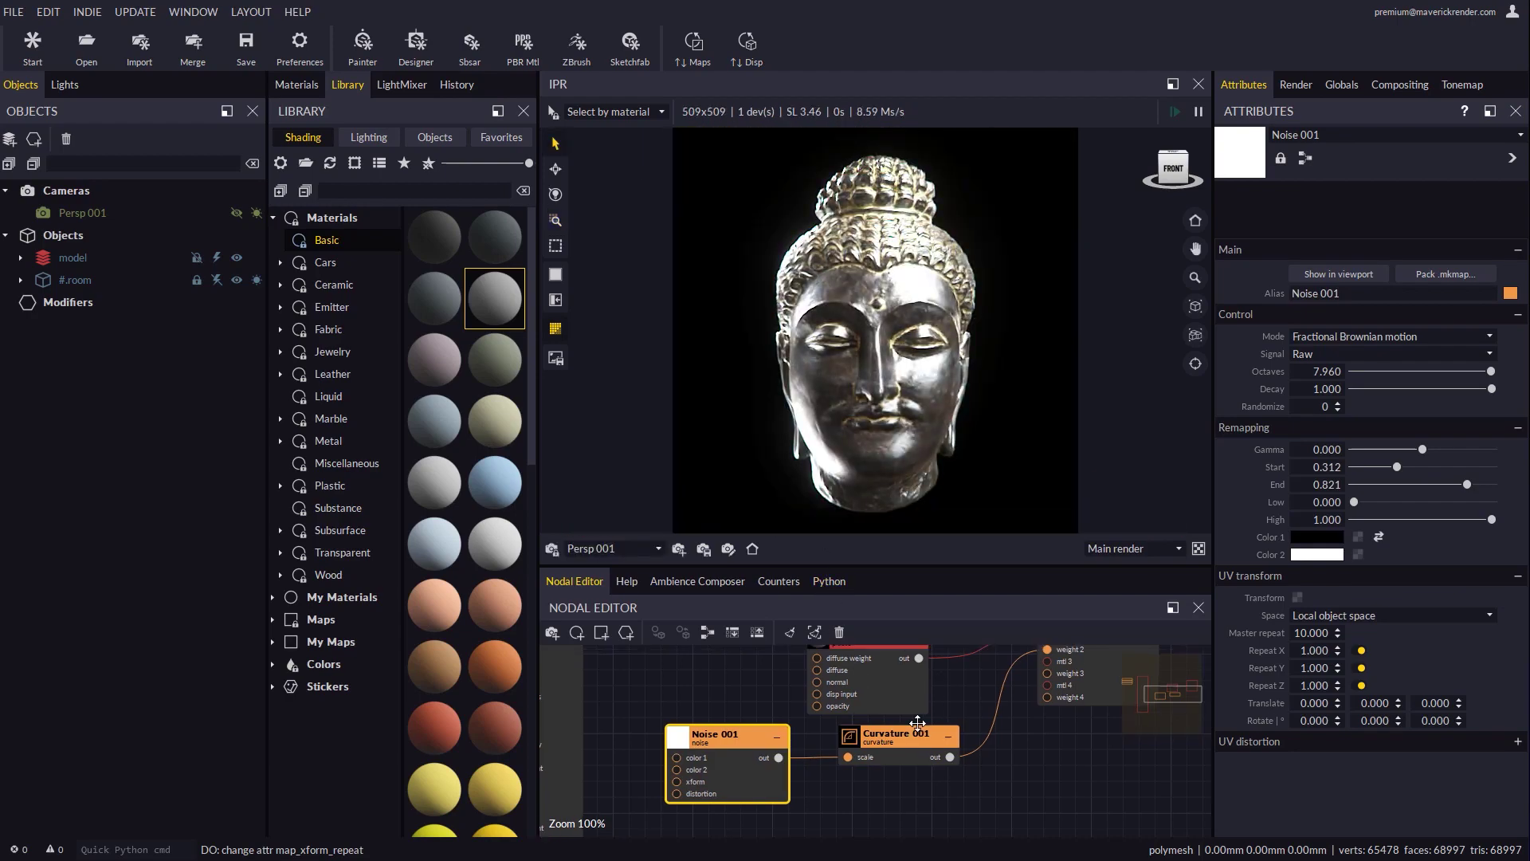
{"action": "scroll", "coordinate": [916, 729], "scroll_direction": "up", "scroll_amount": 1}
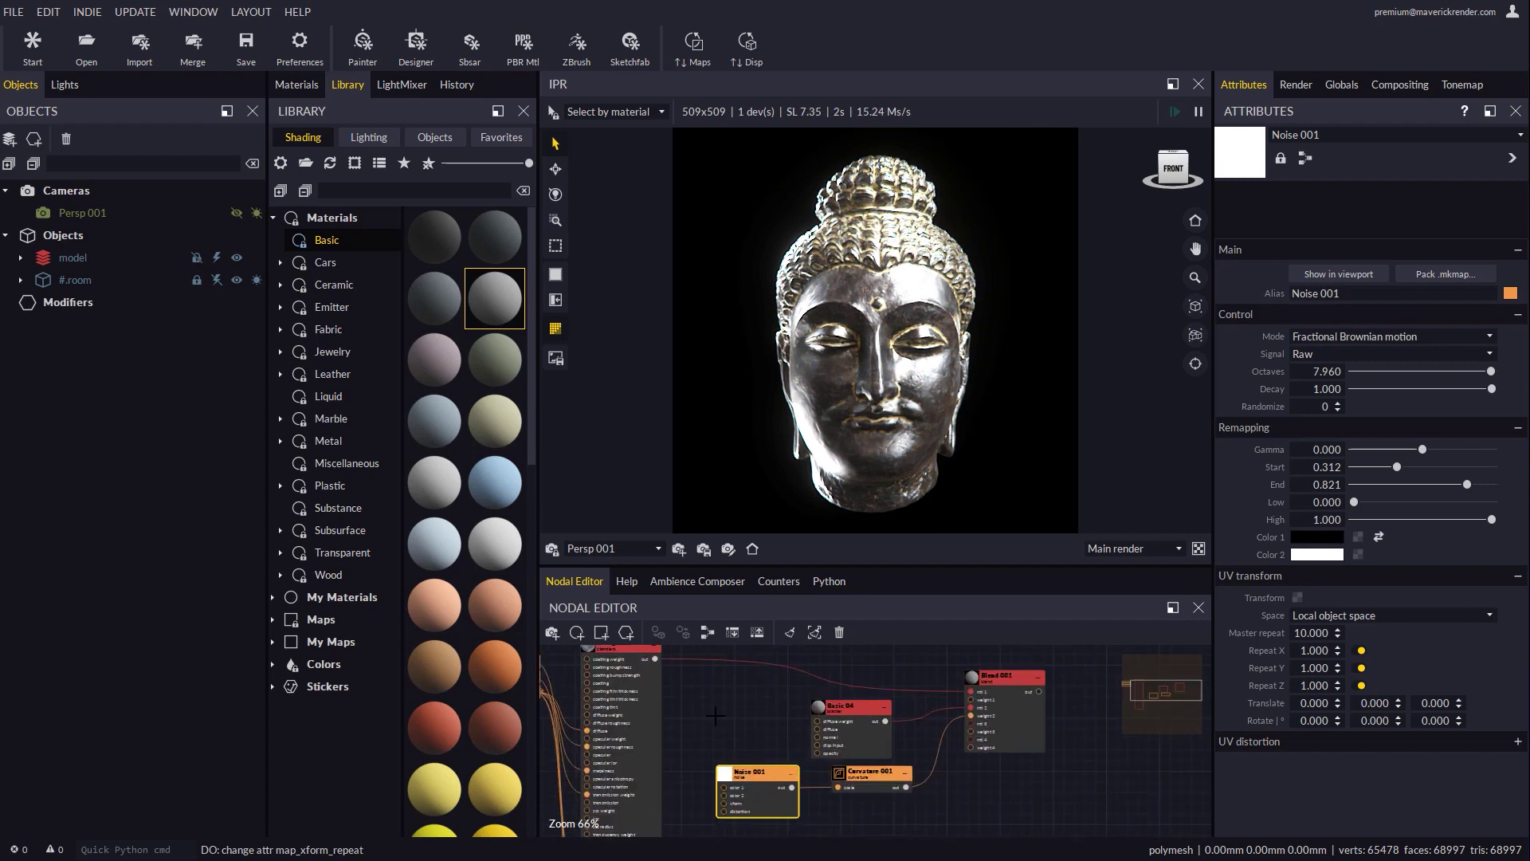
{"action": "scroll", "coordinate": [865, 721], "scroll_direction": "up", "scroll_amount": 3}
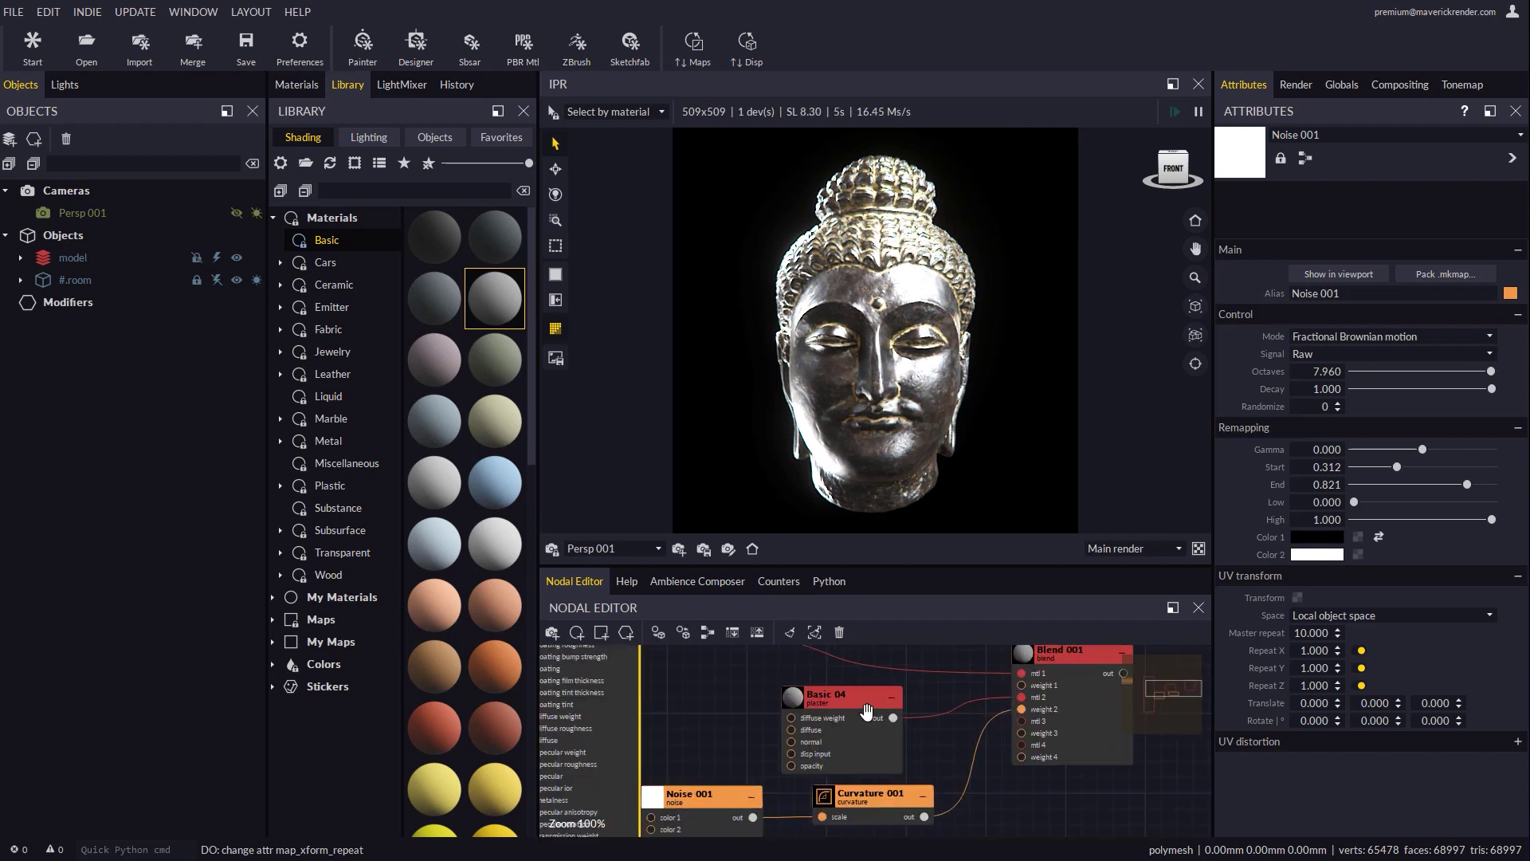
{"action": "middle_click_drag", "start_coordinate": [875, 716], "coordinate": [871, 702]}
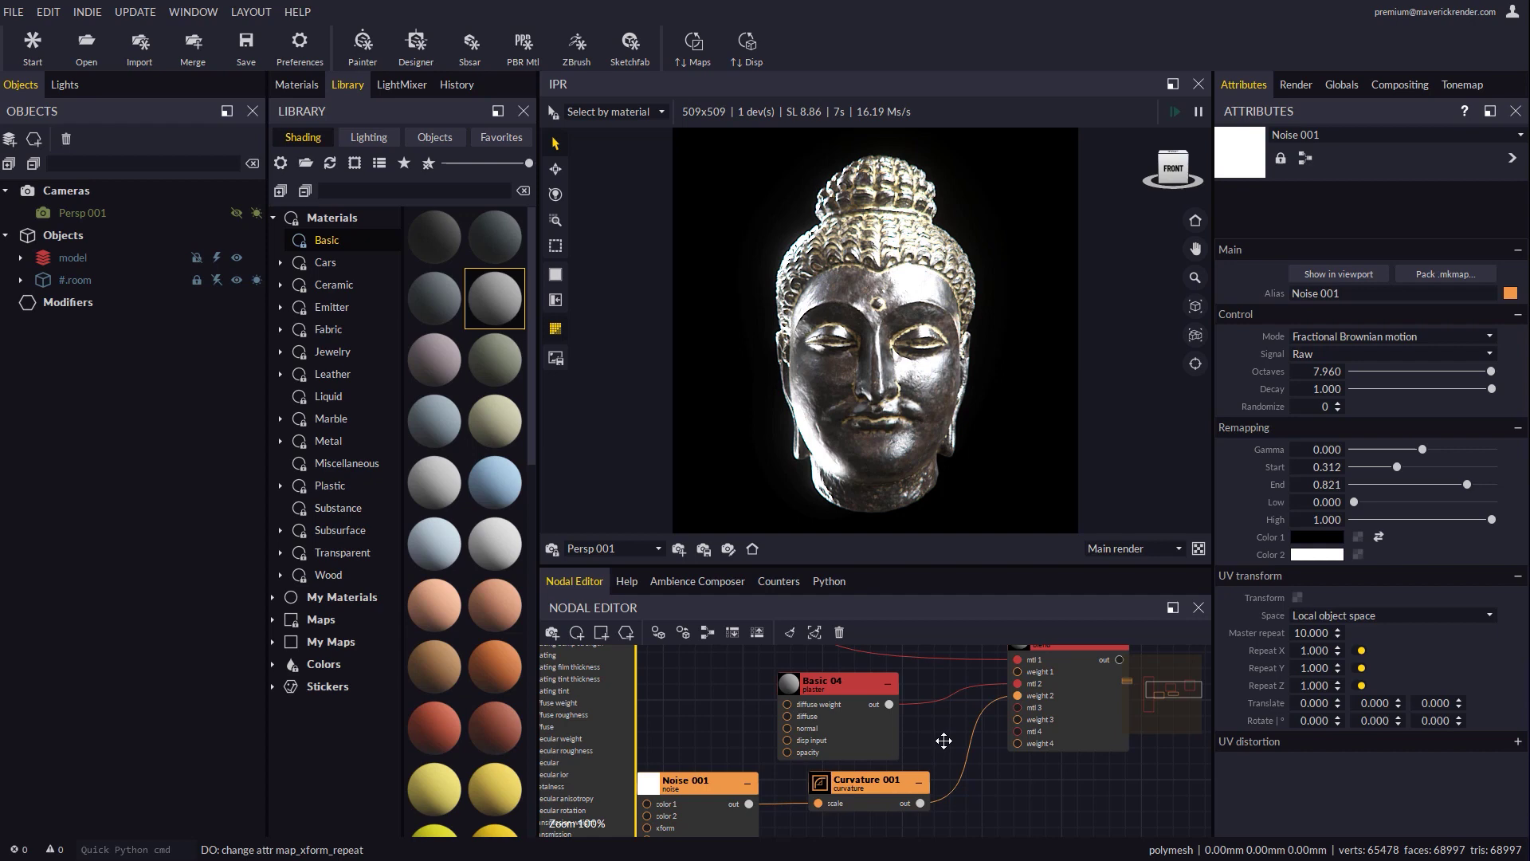
{"action": "middle_click_drag", "start_coordinate": [944, 741], "coordinate": [930, 730]}
{"action": "left_click_drag", "start_coordinate": [1039, 707], "coordinate": [1073, 729]}
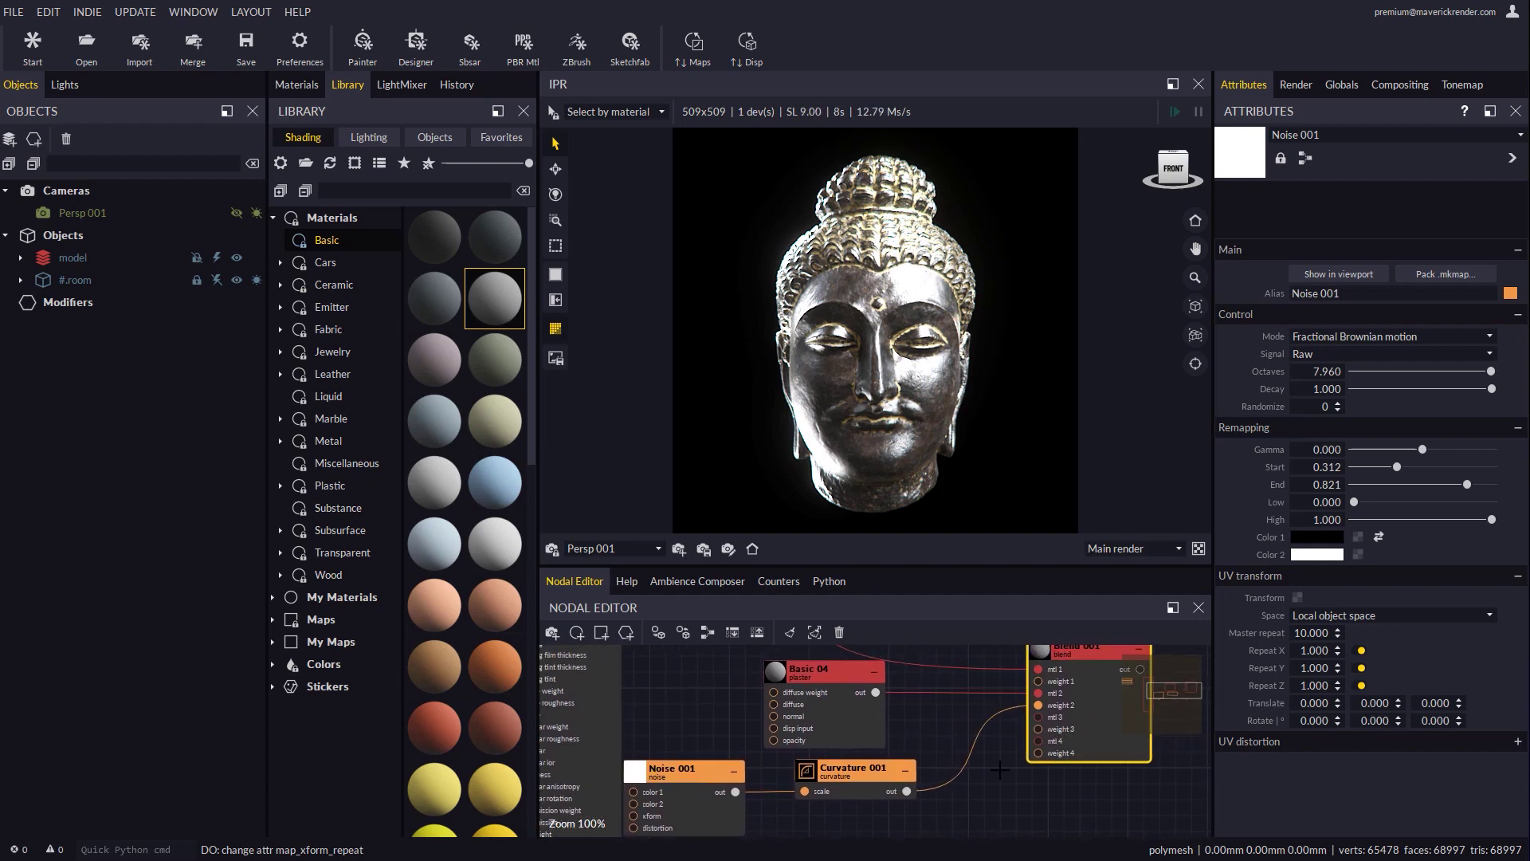
{"action": "left_click_drag", "start_coordinate": [861, 778], "coordinate": [918, 783]}
{"action": "left_click_drag", "start_coordinate": [693, 819], "coordinate": [744, 819]}
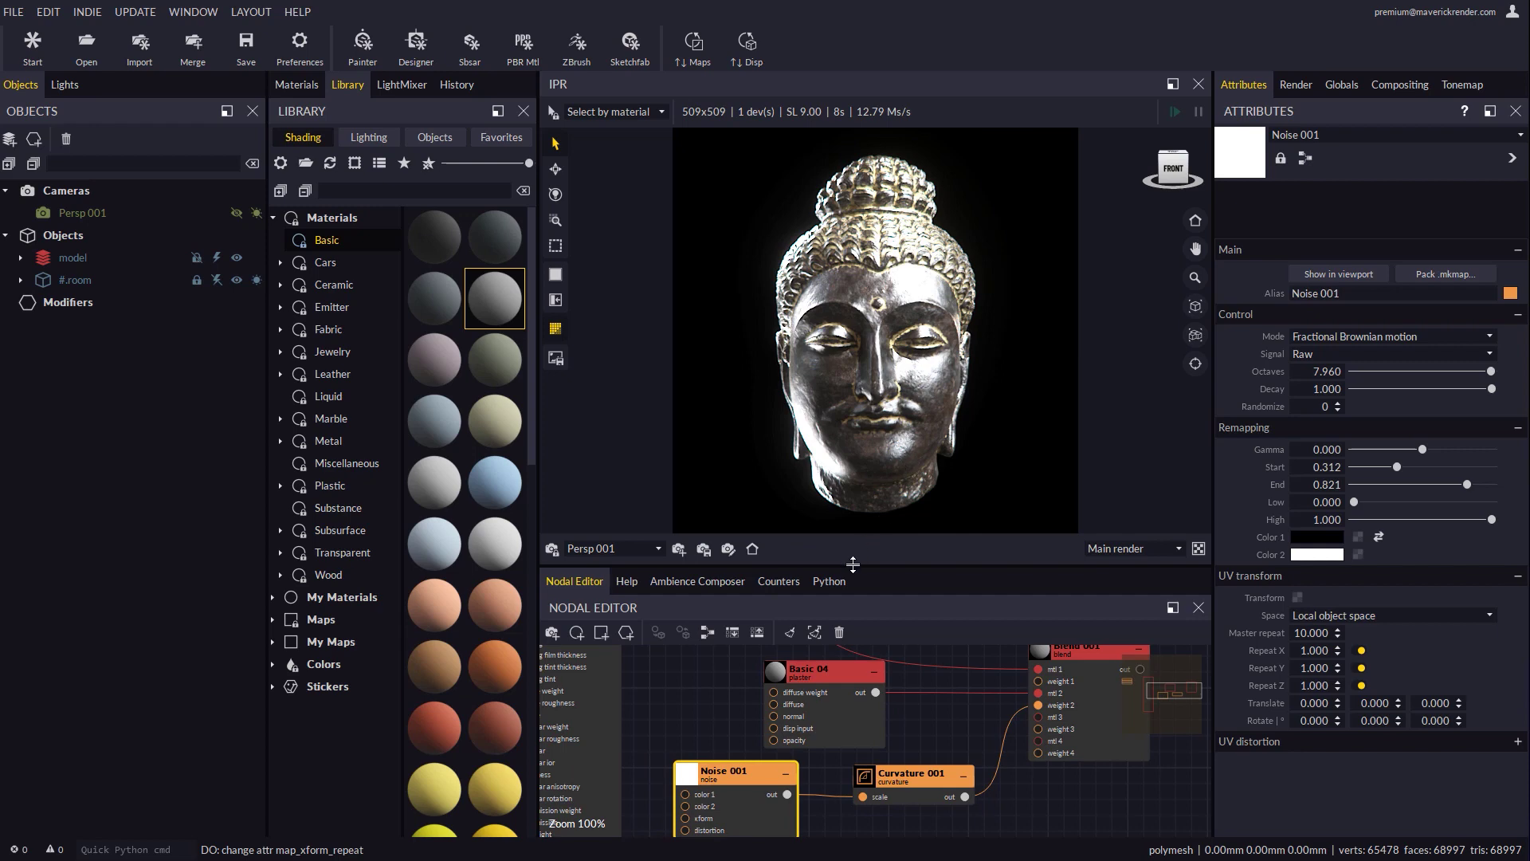
{"action": "left_click_drag", "start_coordinate": [852, 564], "coordinate": [852, 709]}
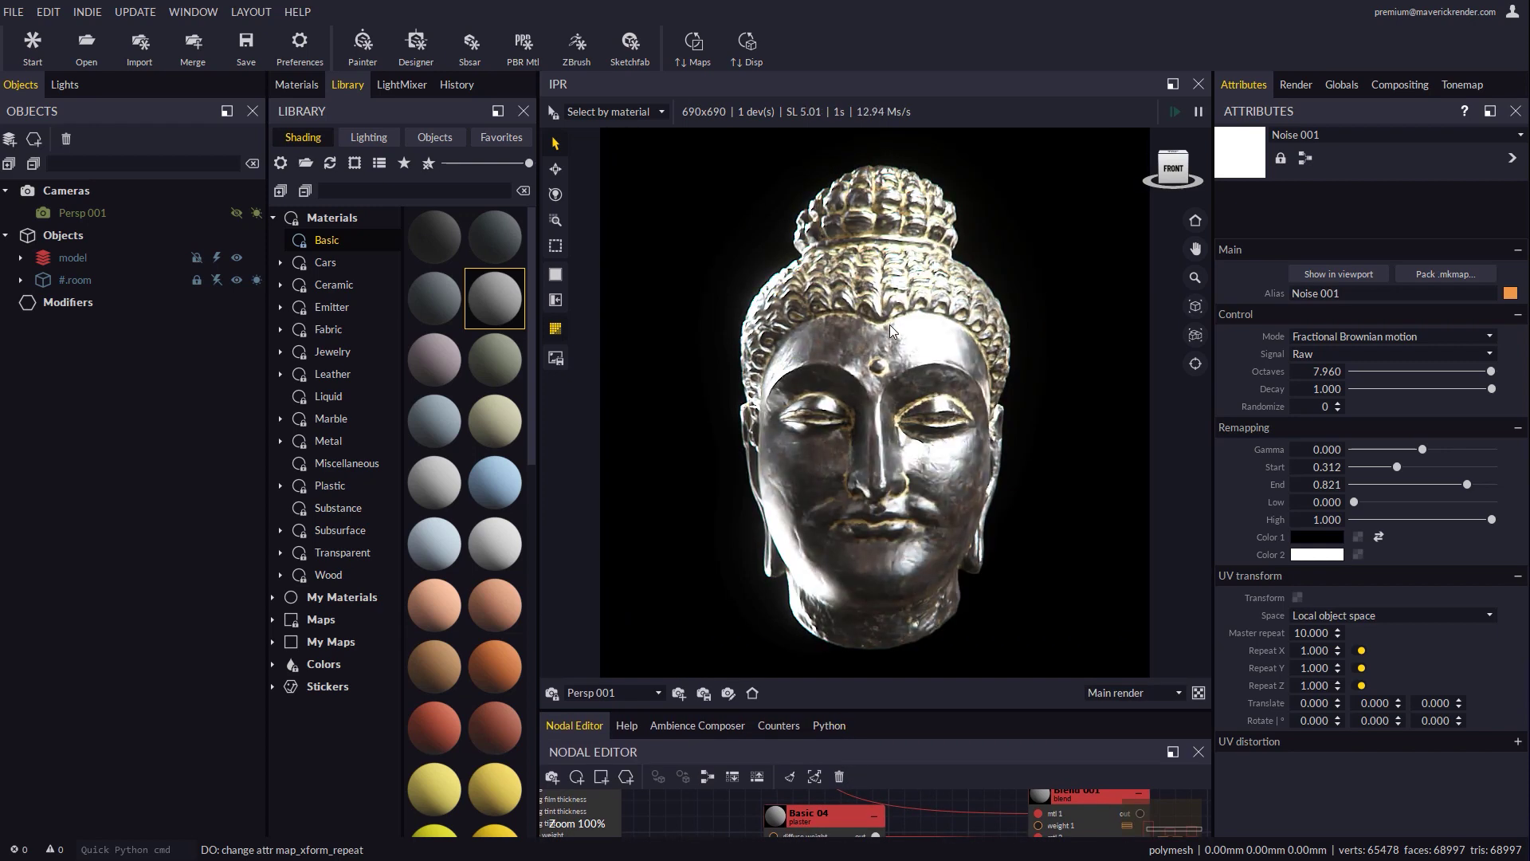